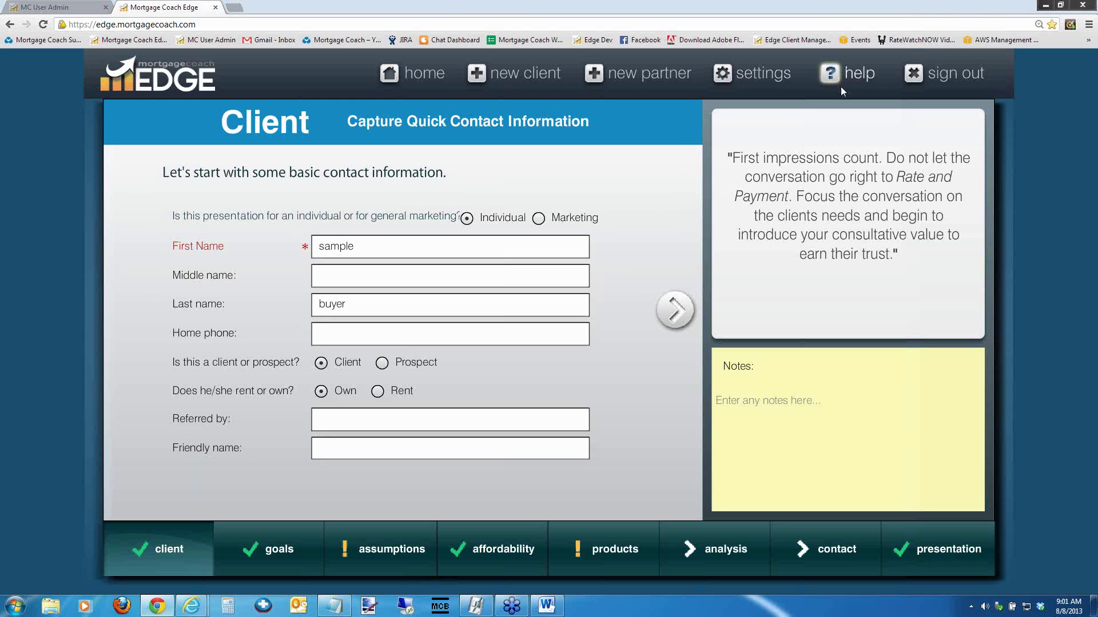
Go to the mortgagecoach site in a new browser tab, then close the iTunes page
left_click(232, 8)
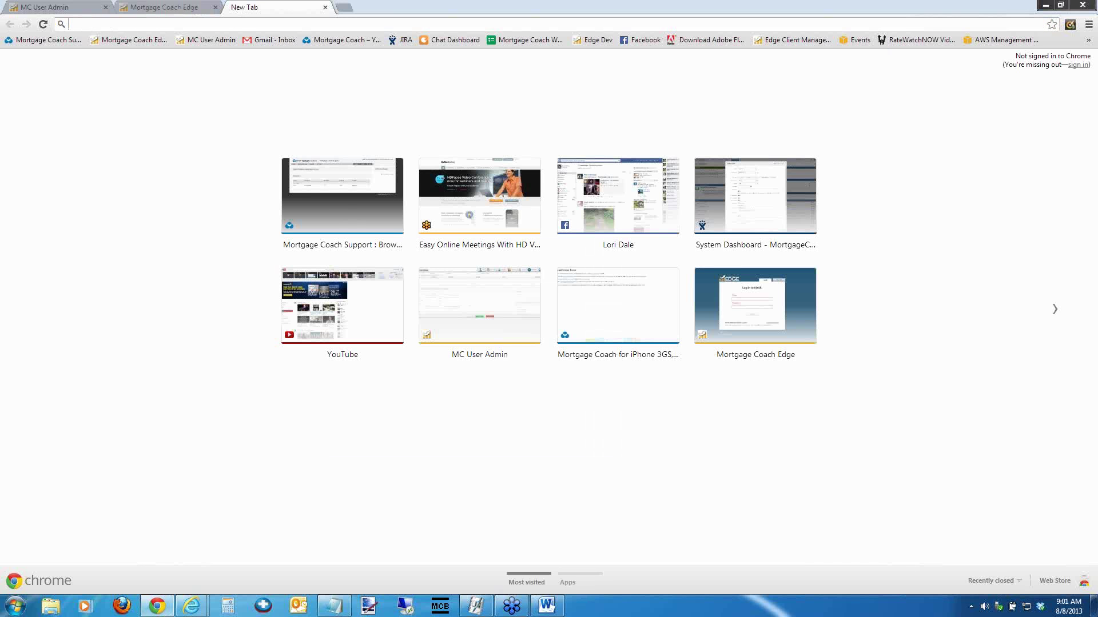
type("mortgagecoach.com")
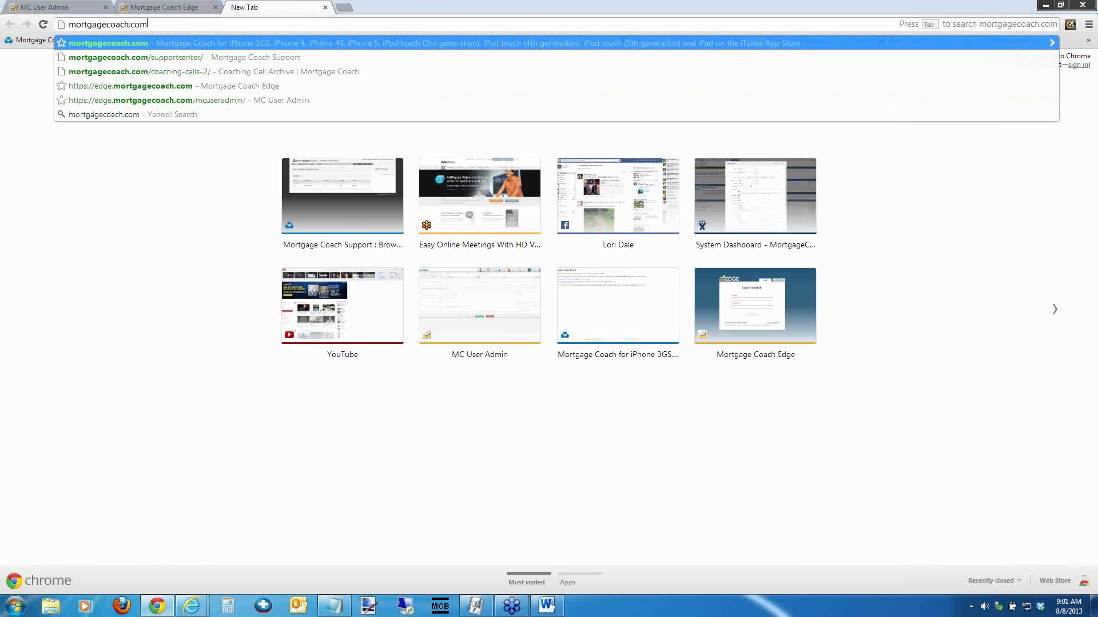
key("Return")
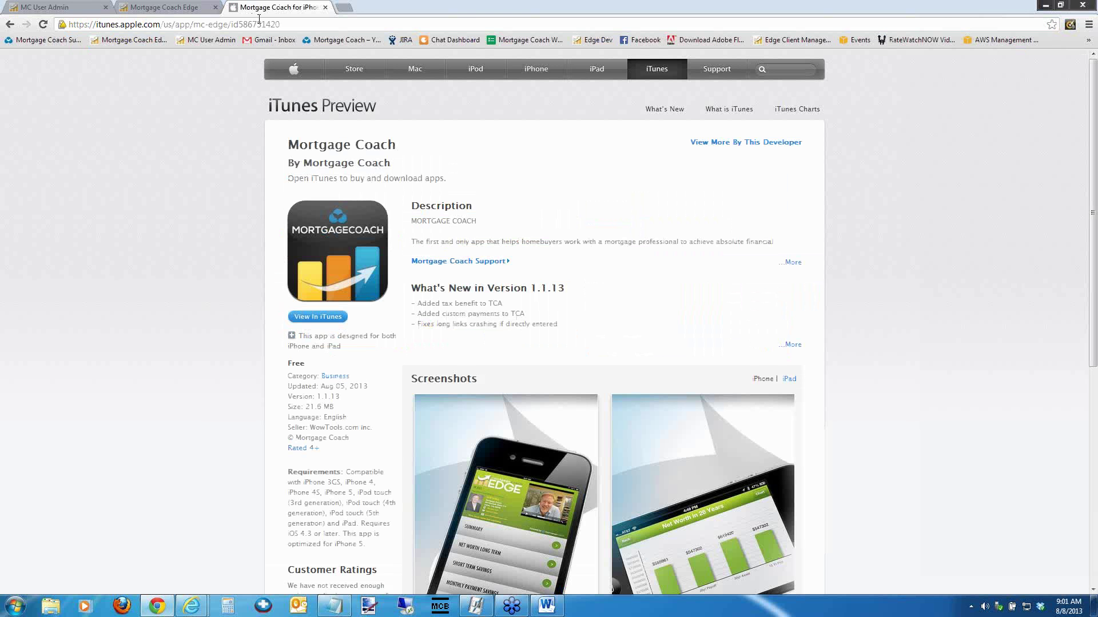
left_click(275, 24)
left_click(326, 7)
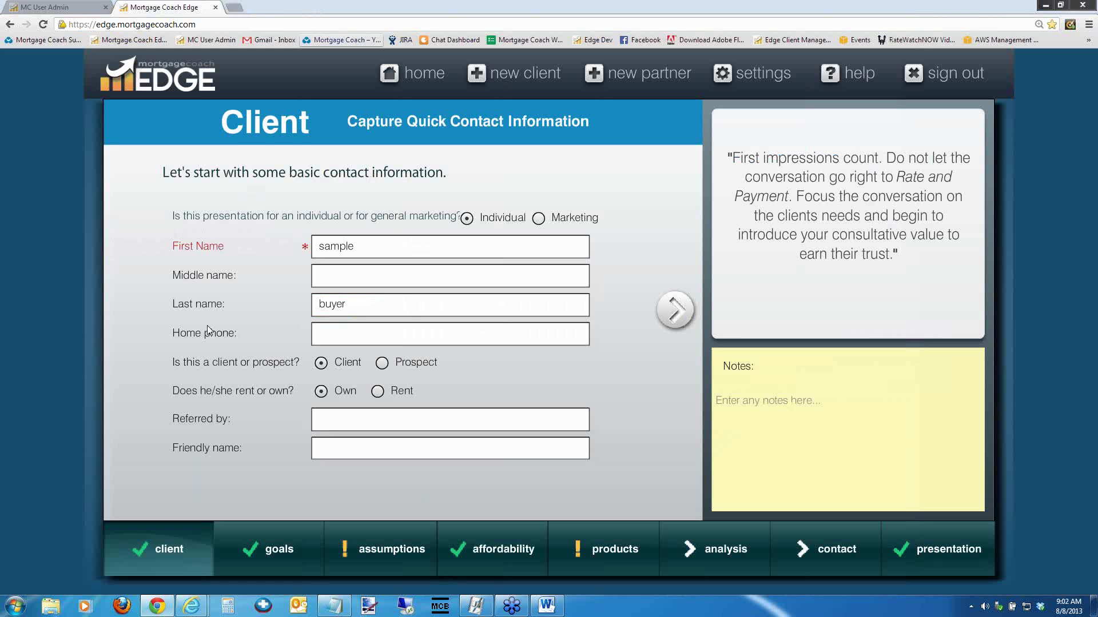
Bring the Coaching Call Archive window forward and browse its 2013 archived calls
mouse_move(191, 606)
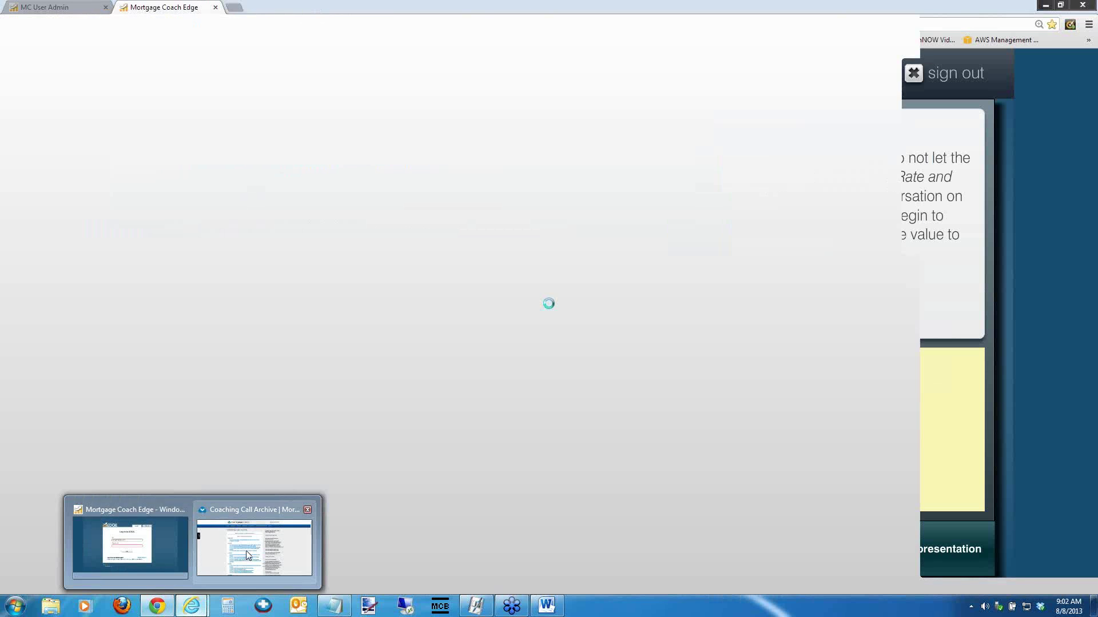
left_click(247, 554)
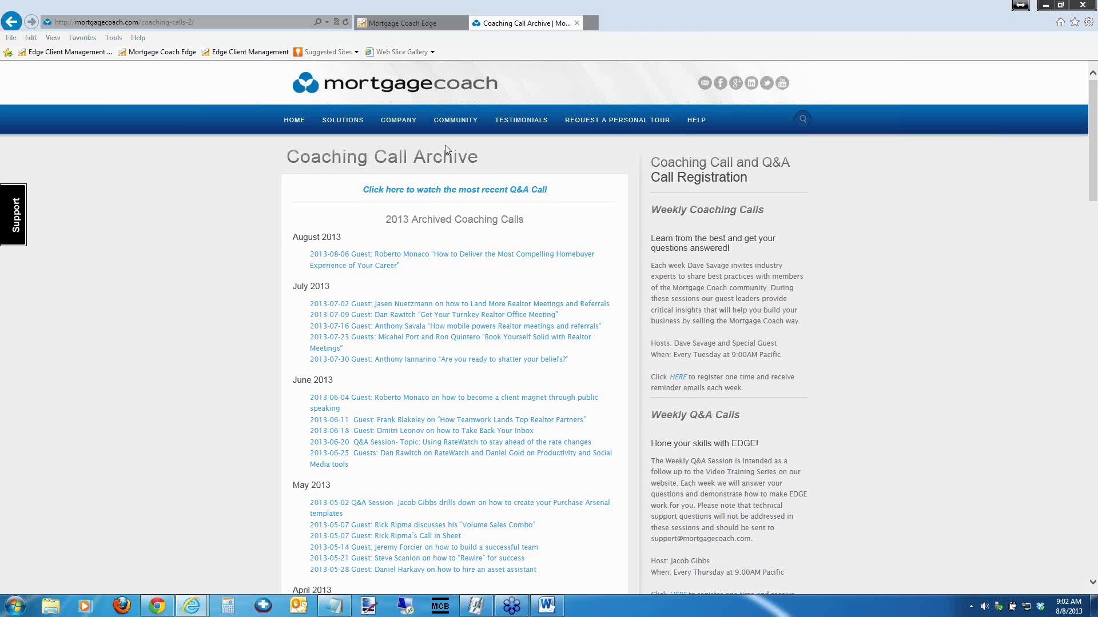
mouse_move(695, 124)
Switch back to the Mortgage Coach Edge window showing the sample buyer's contact form
left_click(159, 606)
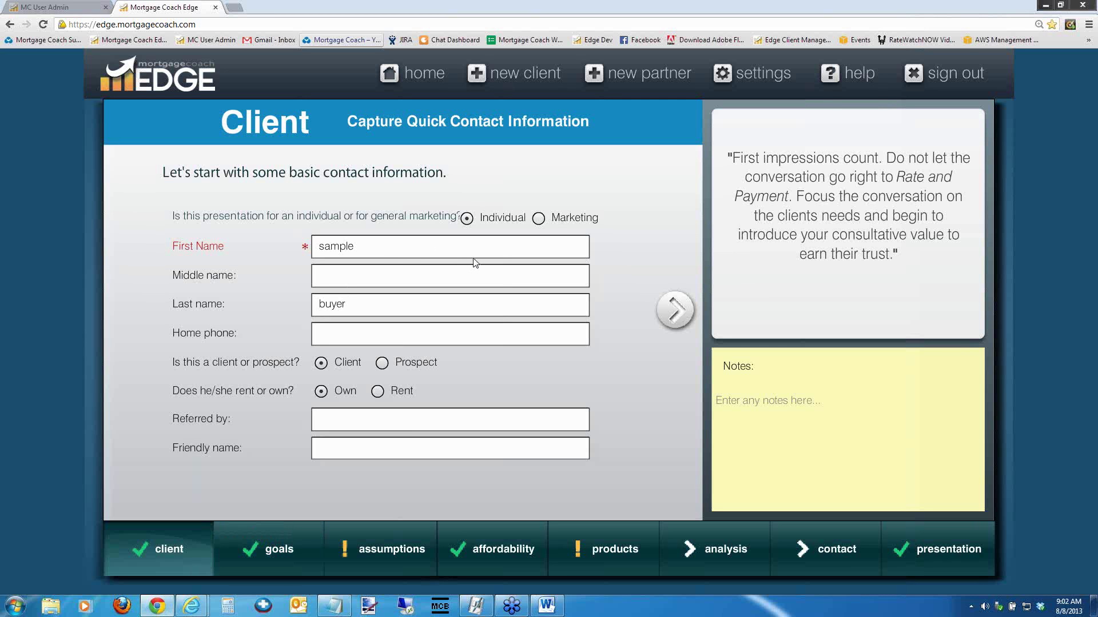
In Settings, select the FHA 3.5 down fee template and start copying it
left_click(748, 79)
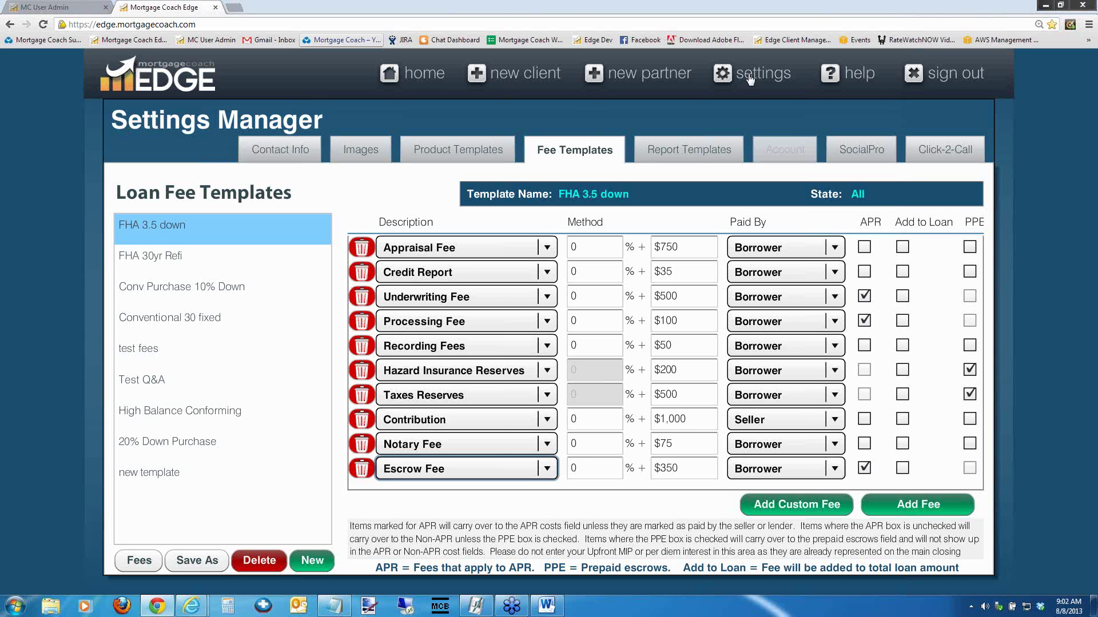
left_click(183, 230)
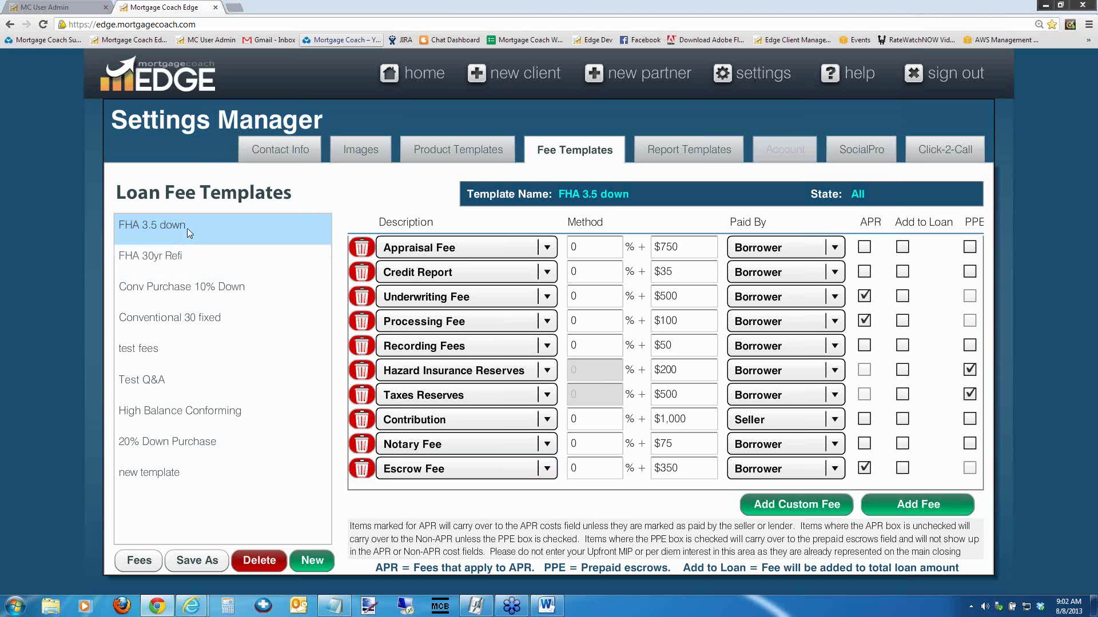
left_click(195, 562)
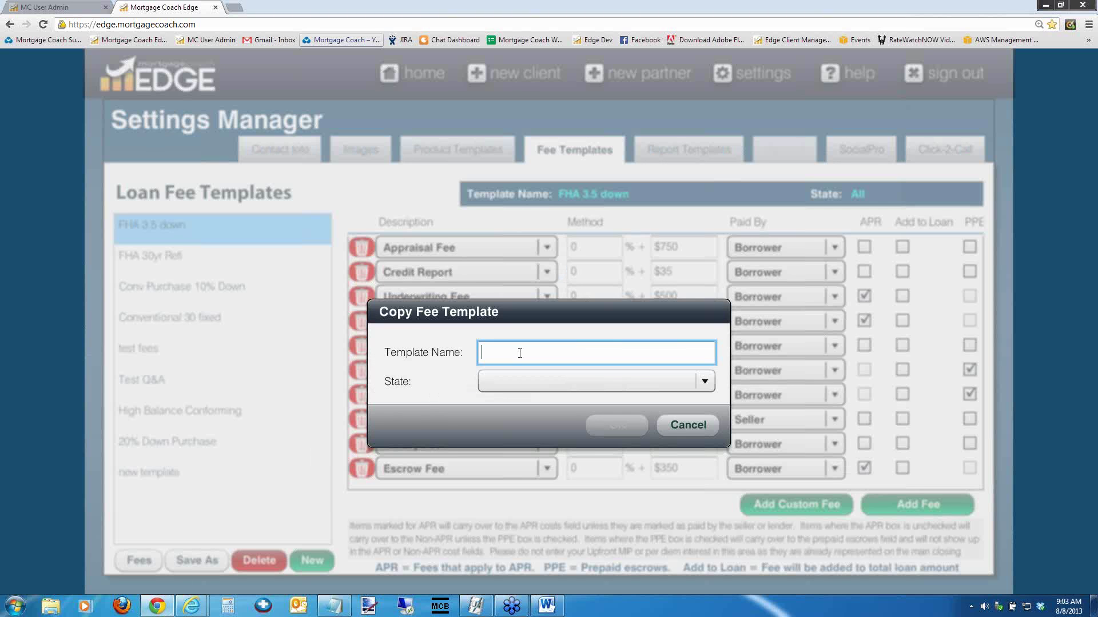
Save the FHA 3.5 down copy as 'copied template' and return to the home dashboard
type("co")
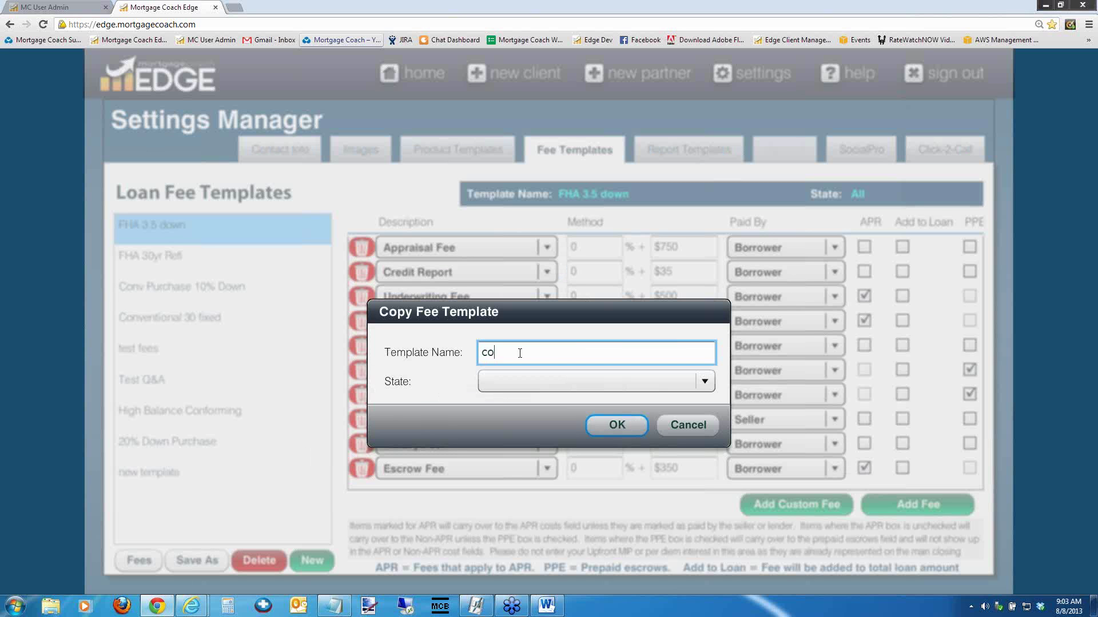
type("pied template")
left_click(628, 426)
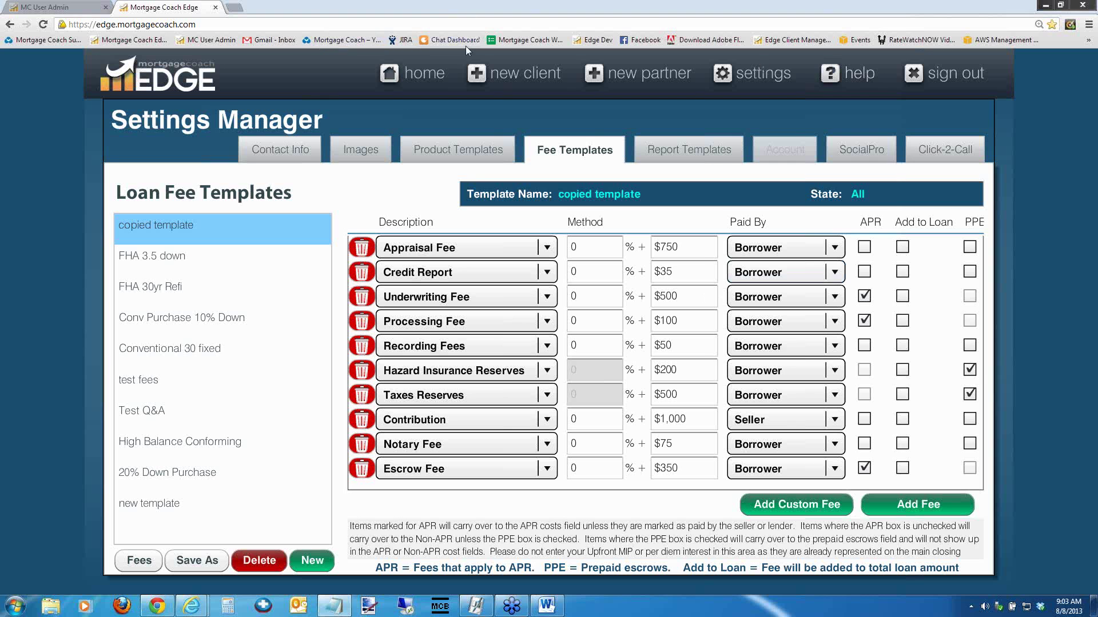
left_click(411, 74)
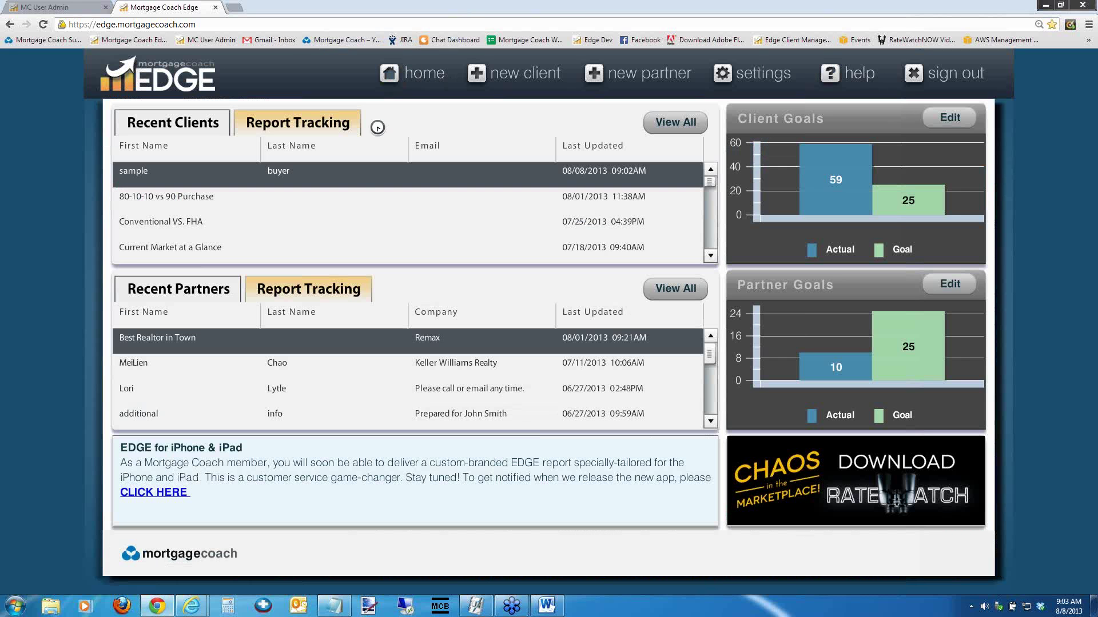
Open the sample buyer from Recent Clients and advance past client and goals to Assumptions
left_click(361, 180)
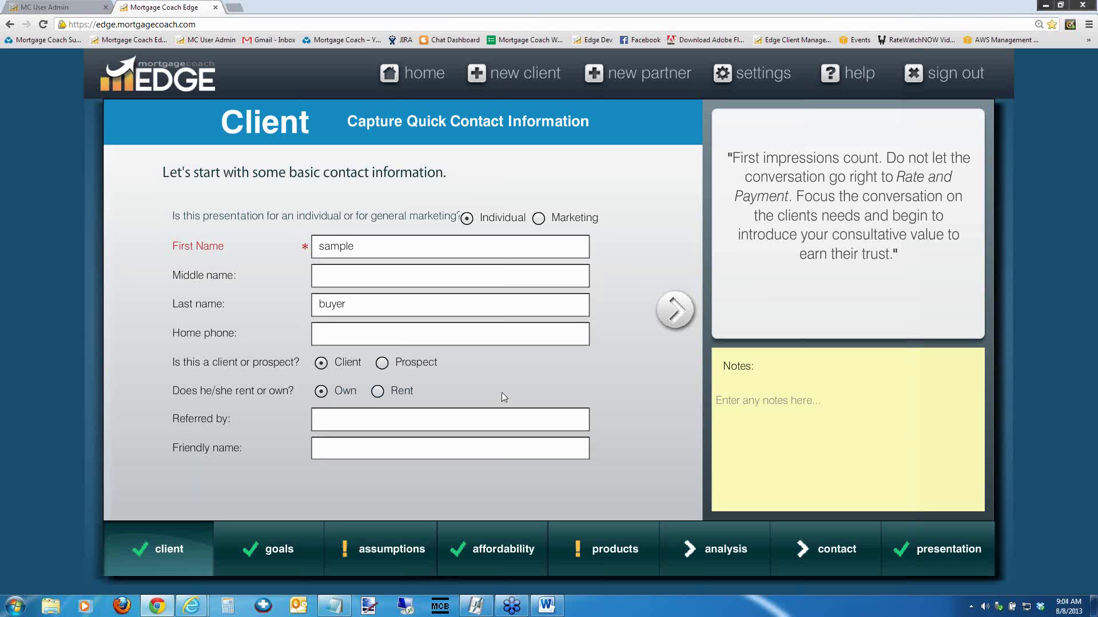
left_click(675, 310)
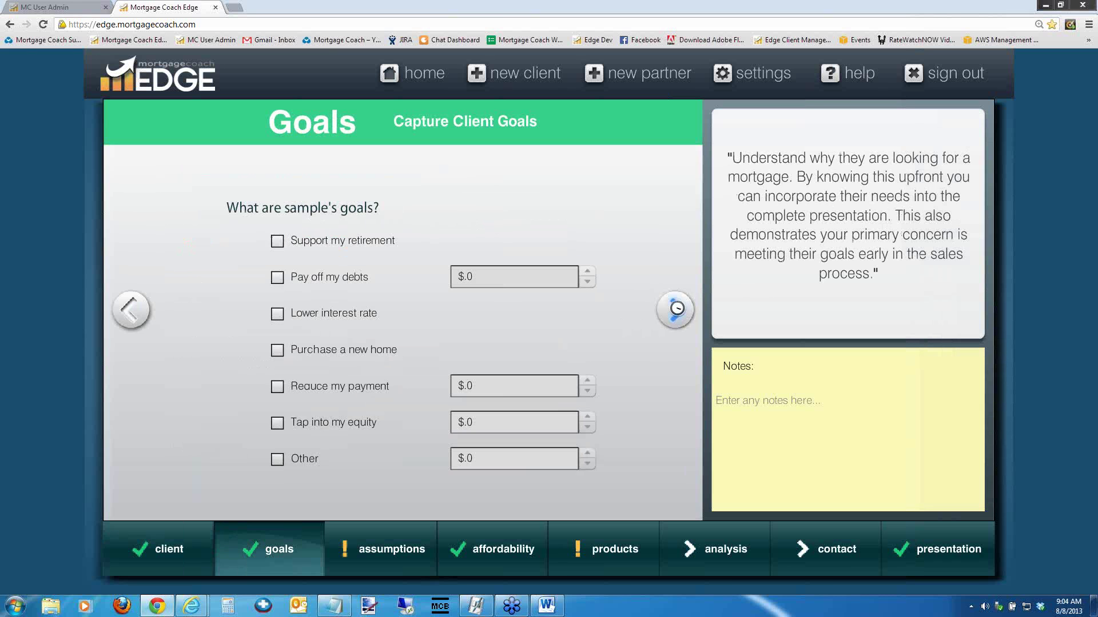
left_click(674, 311)
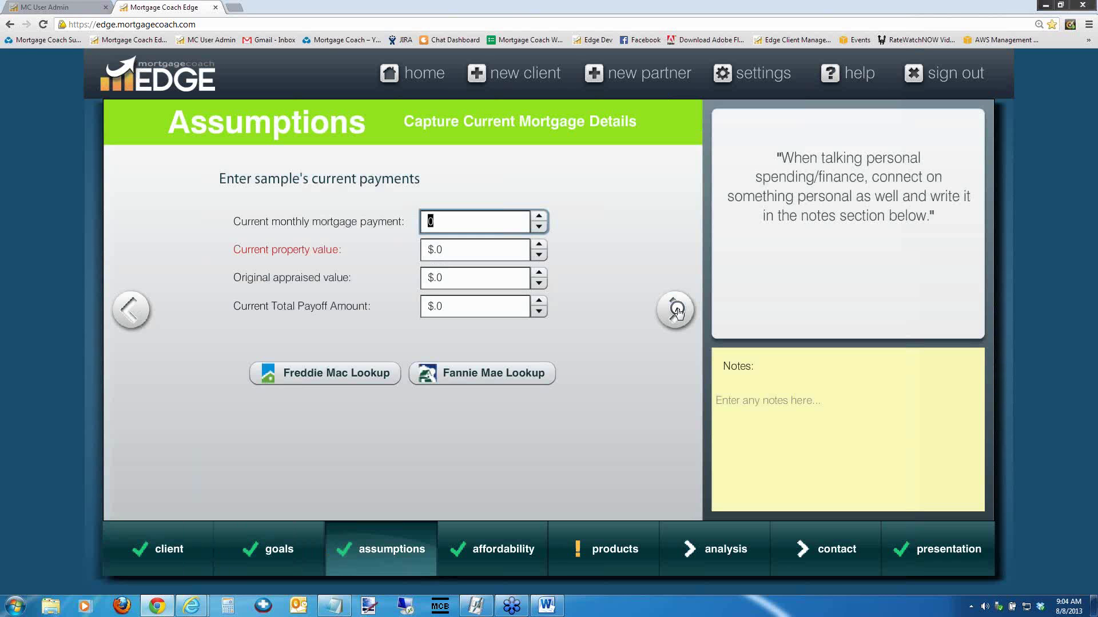
left_click(451, 278)
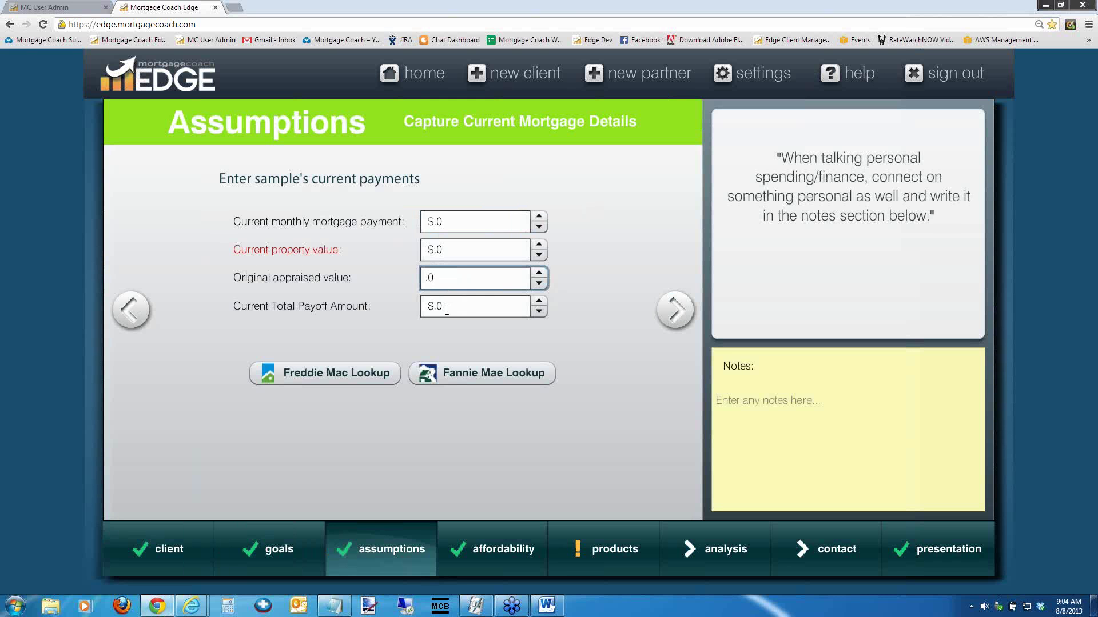
left_click(448, 307)
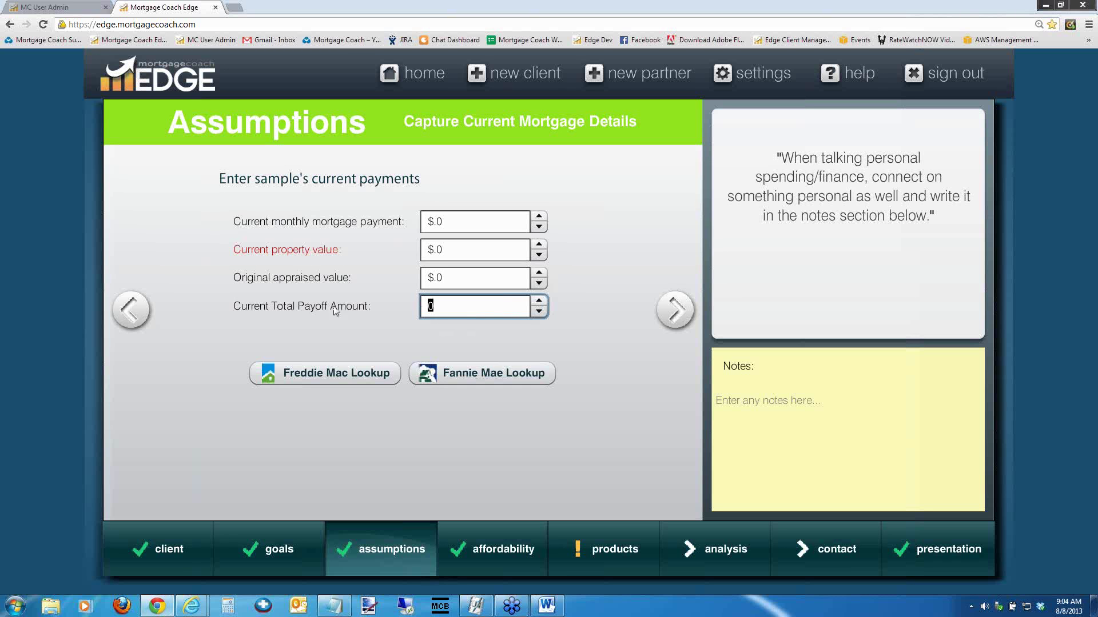
left_click(429, 307)
mouse_move(449, 304)
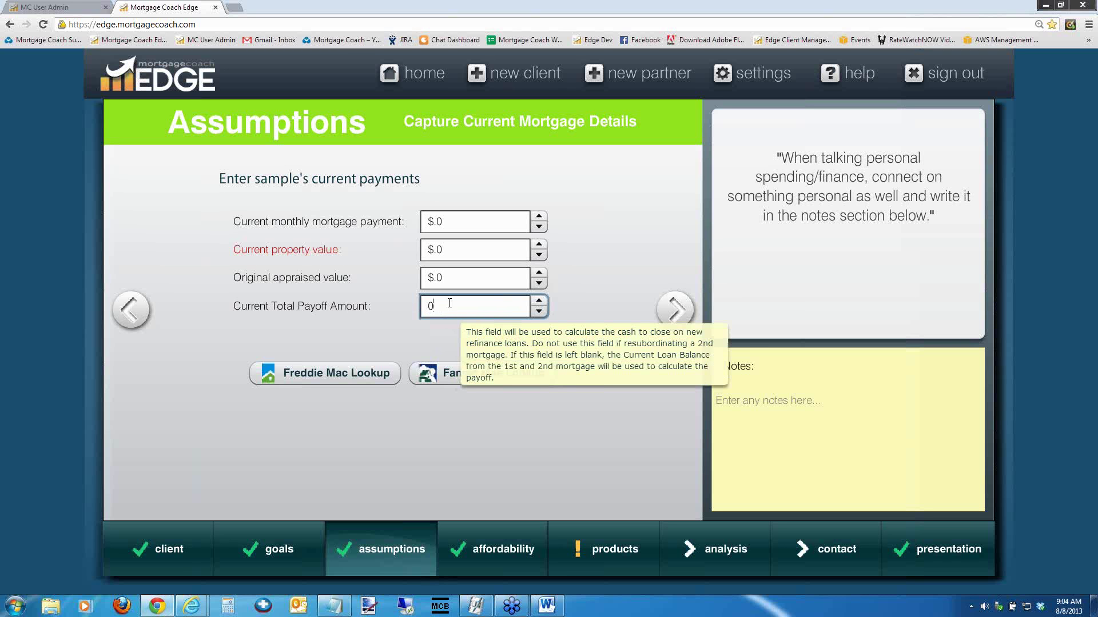
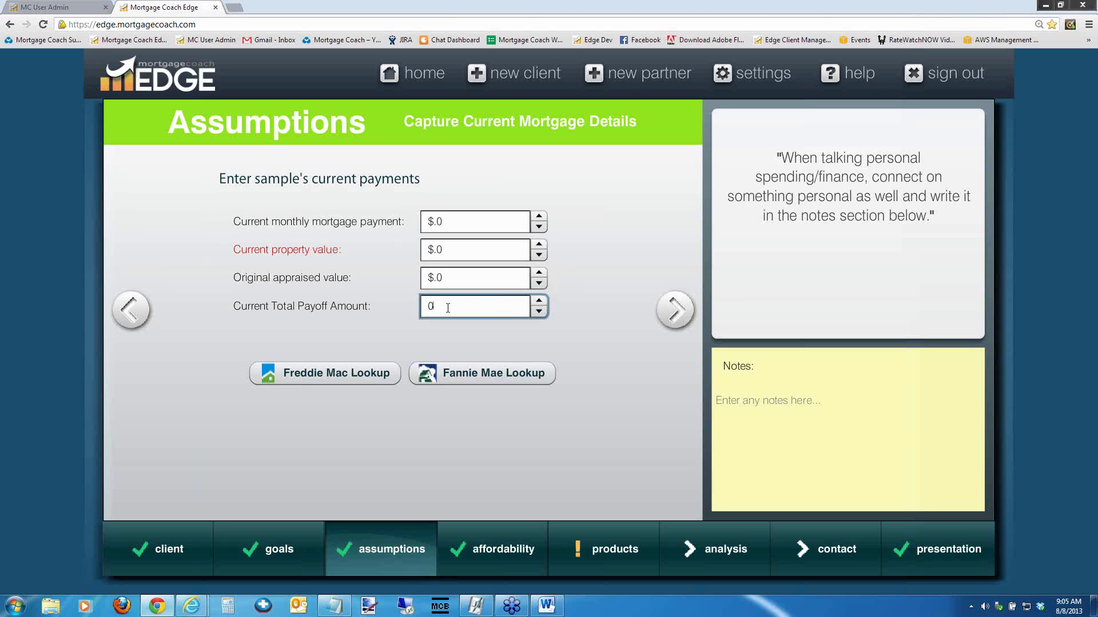
Select the Original appraised value, then skip the current mortgage and monthly costs forms to Affordability
left_click(458, 278)
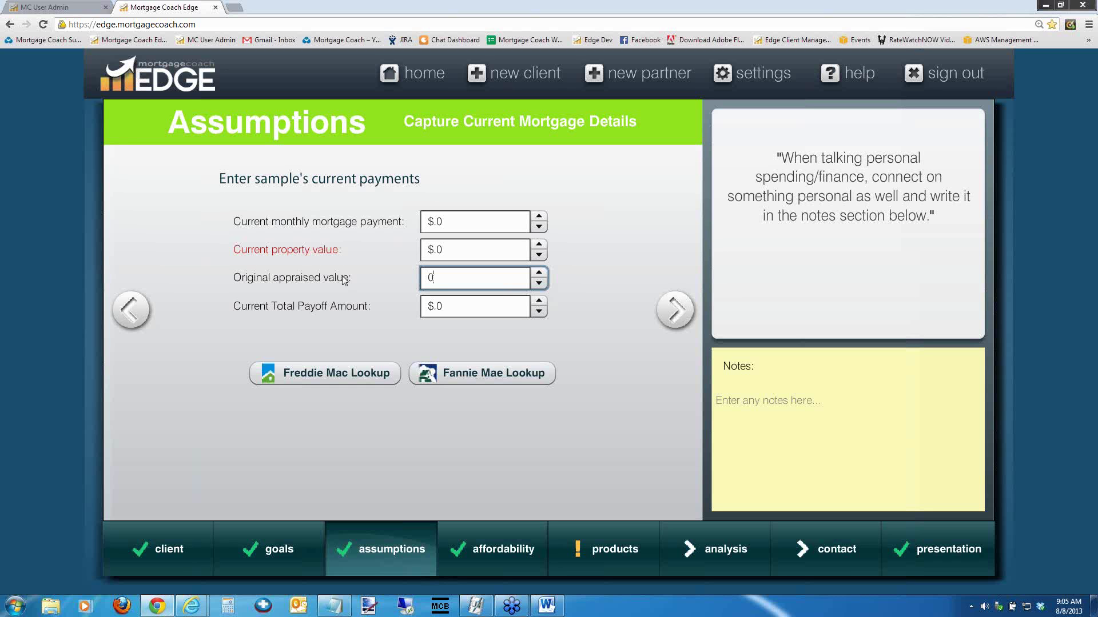
key("ctrl+a")
left_click(669, 309)
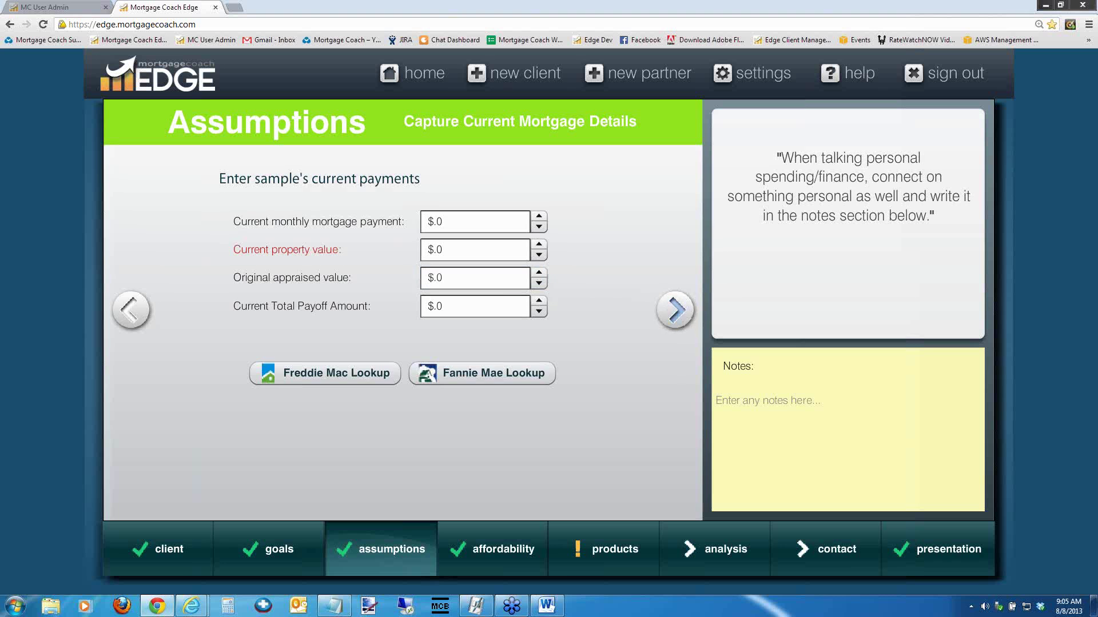
left_click(669, 309)
left_click(668, 310)
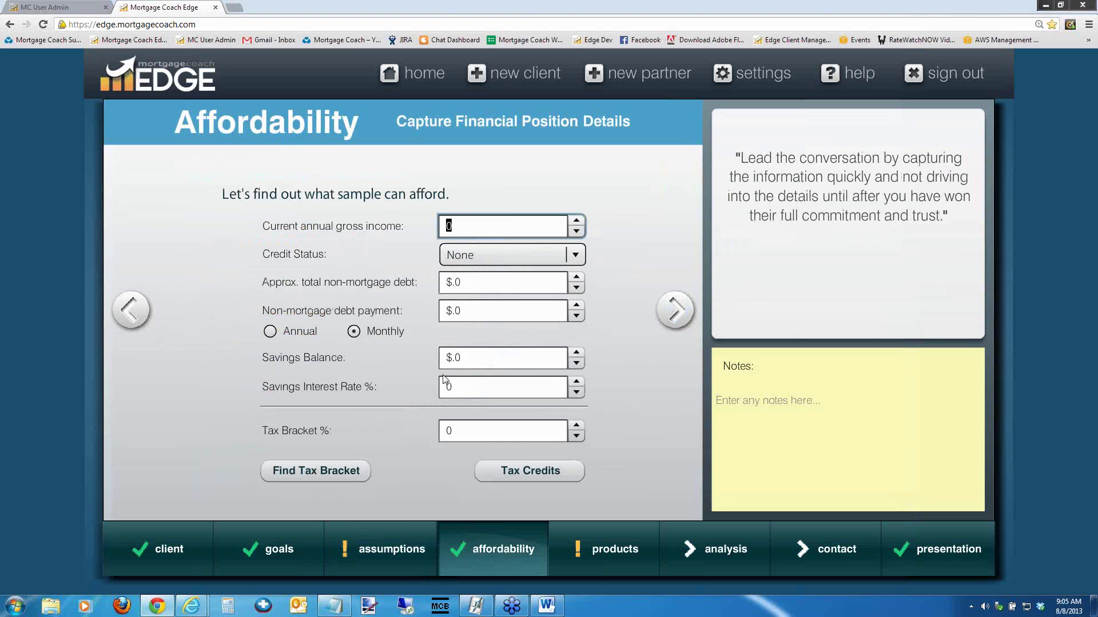
left_click(451, 430)
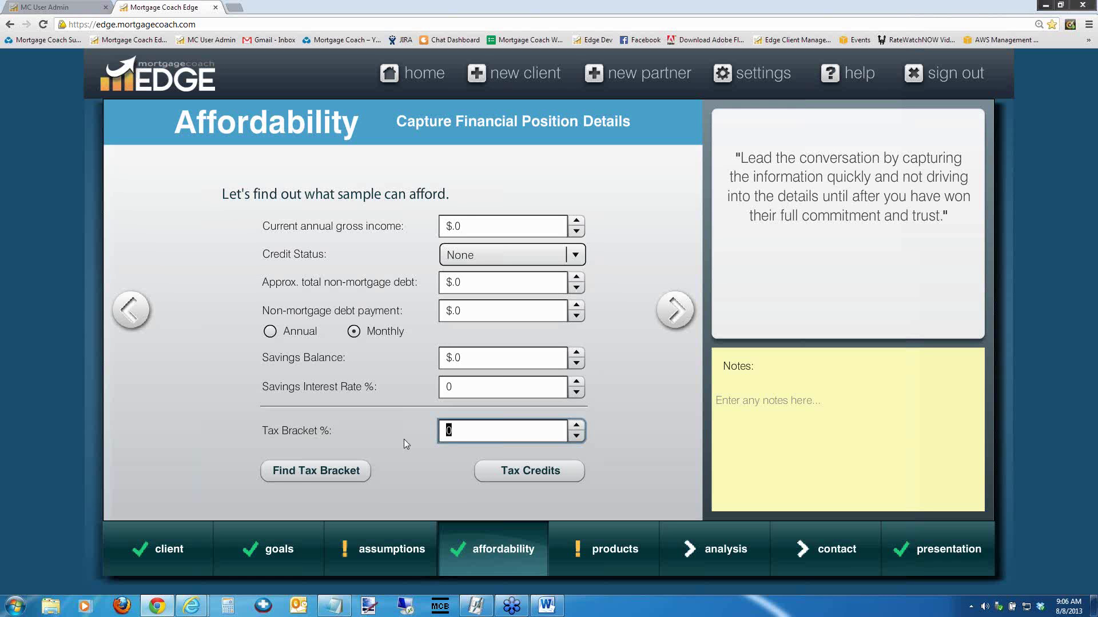
left_click(526, 475)
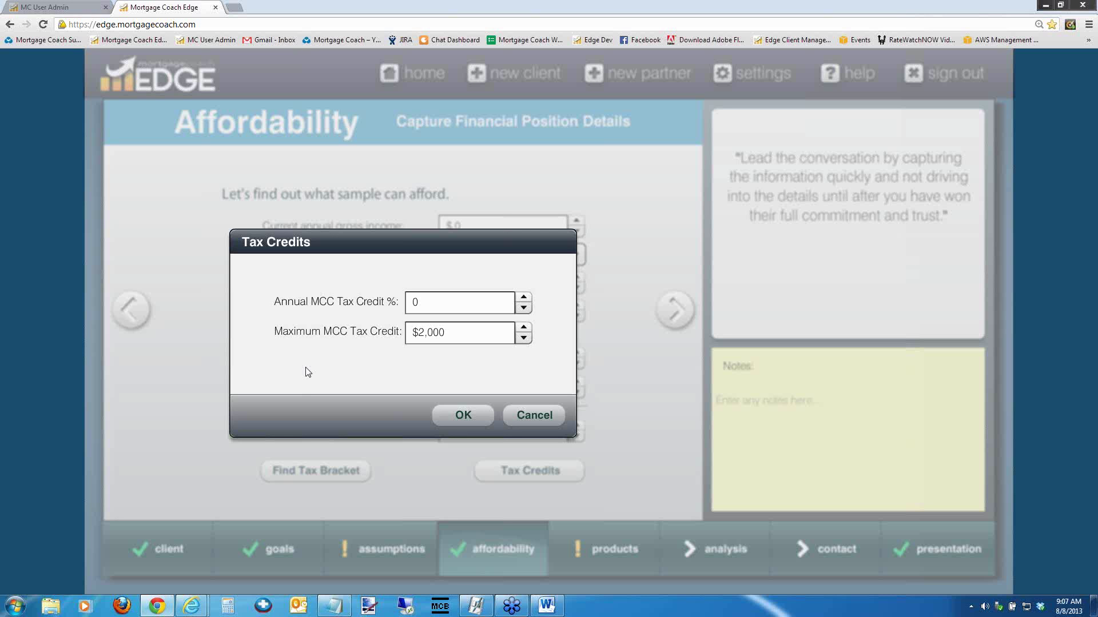
left_click(438, 302)
type("30")
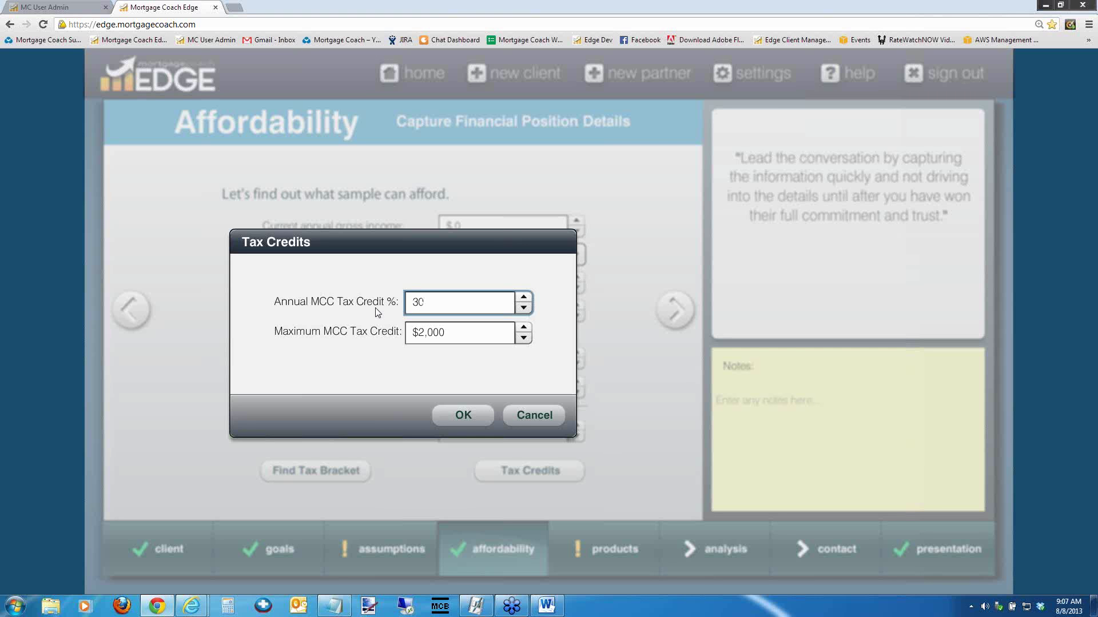
key("Tab")
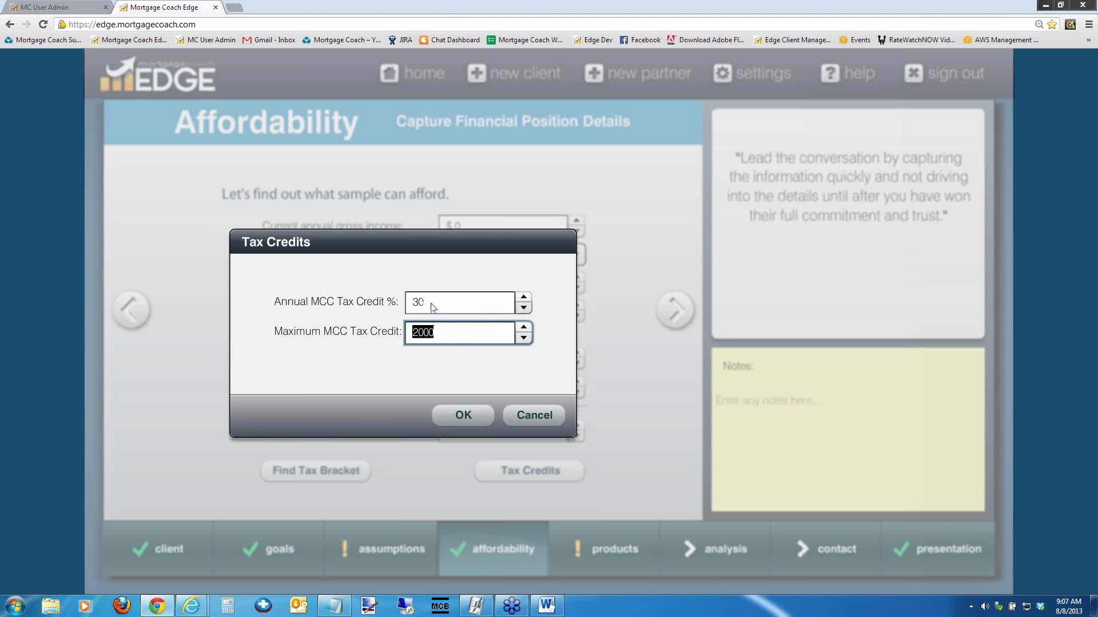
mouse_move(432, 302)
left_click_drag(431, 303, 378, 308)
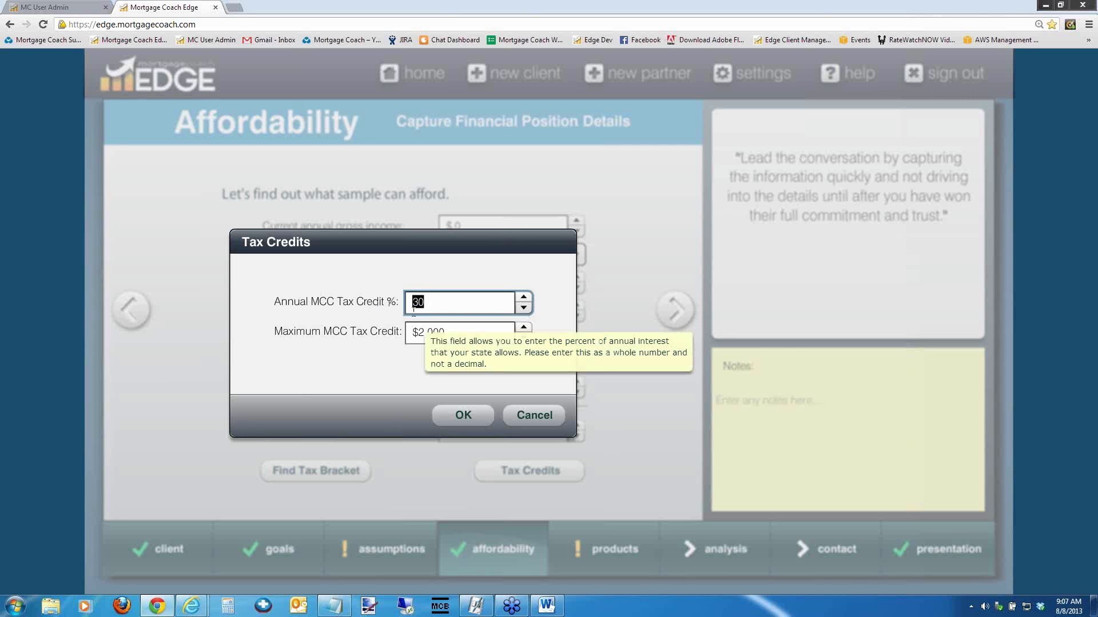
mouse_move(417, 341)
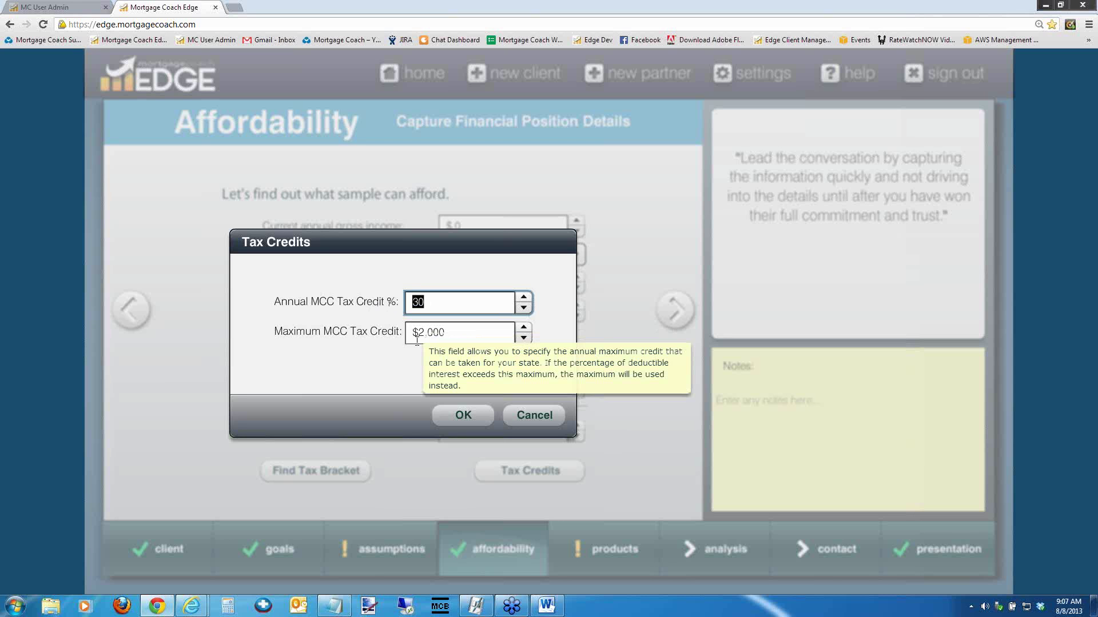
left_click(534, 416)
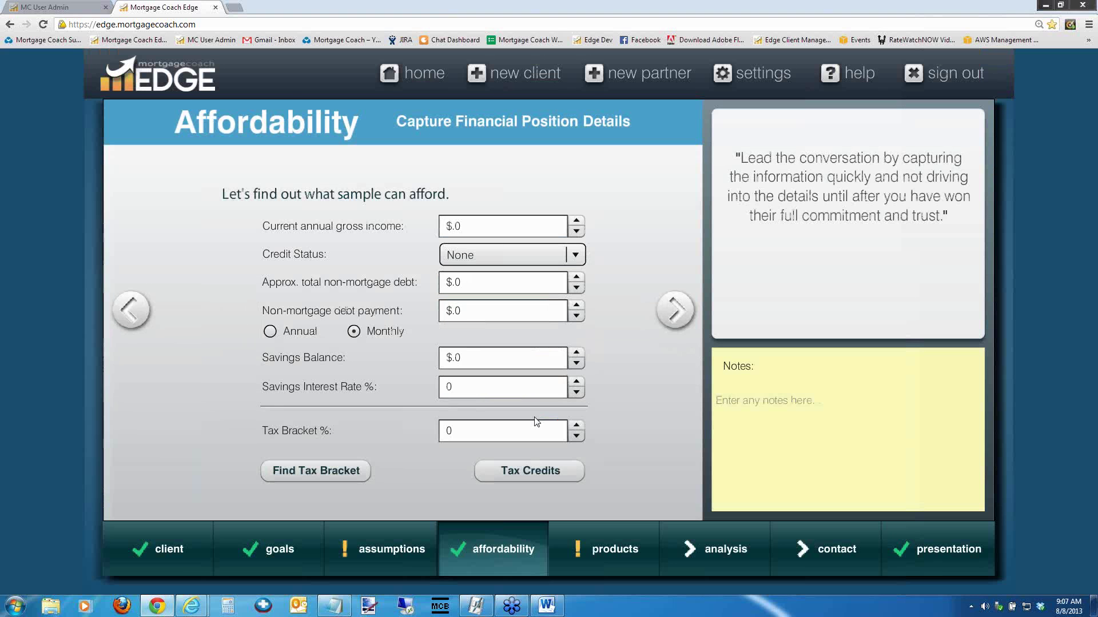
Switch the client from owning to renting and advance past Goals to the rental Assumptions page
left_click(158, 548)
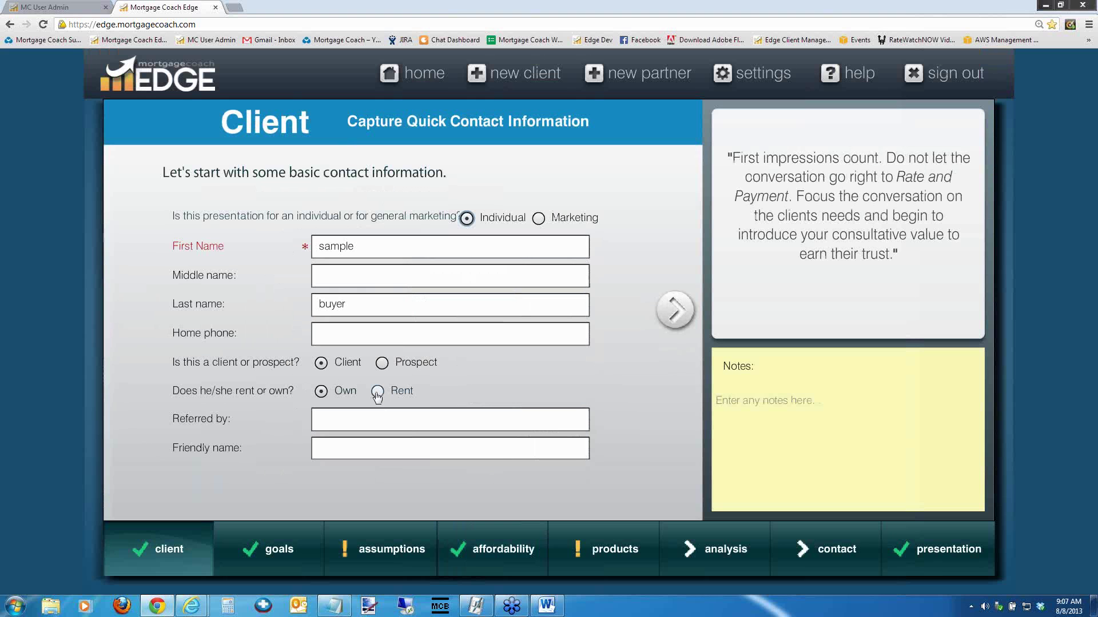
left_click(377, 392)
left_click(675, 310)
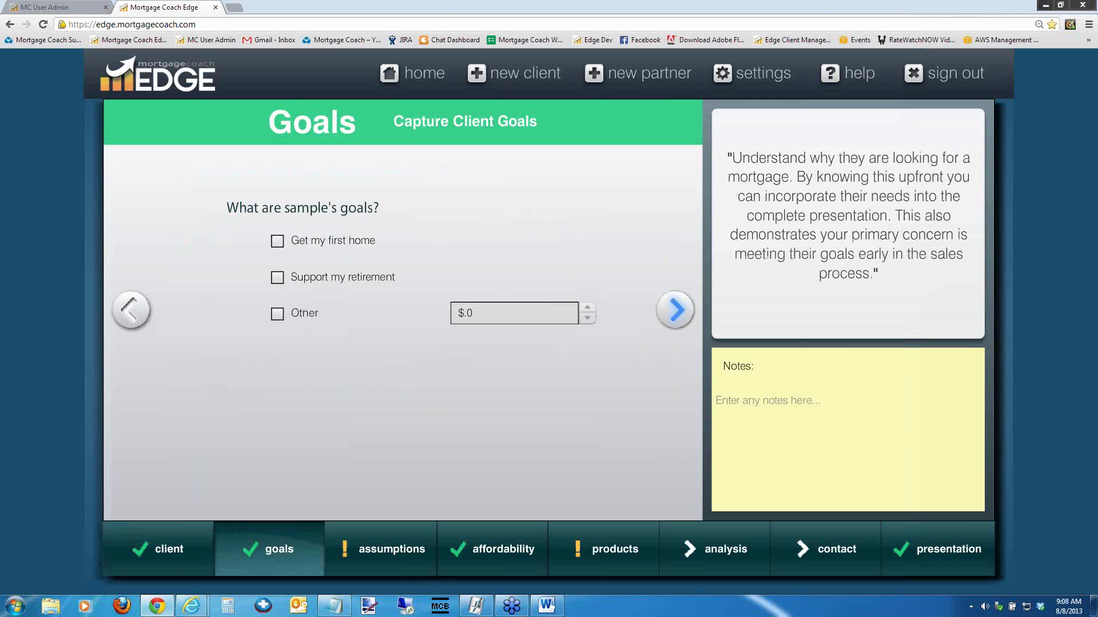
left_click(675, 310)
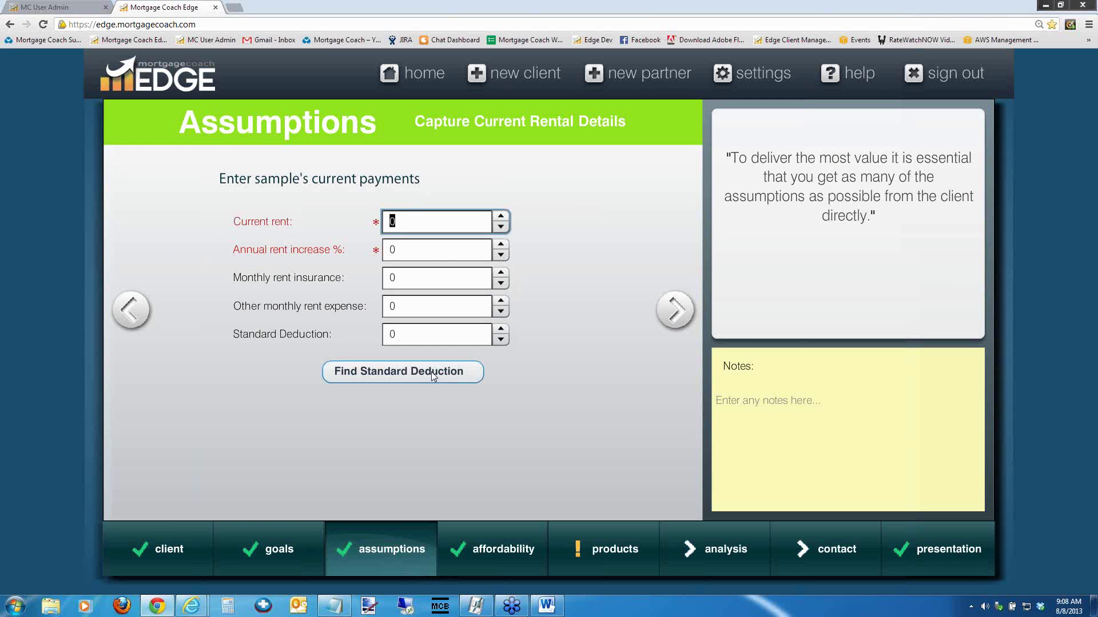
Advance past the zeroed rental assumptions to Affordability and select the Tax Bracket % field
left_click(673, 314)
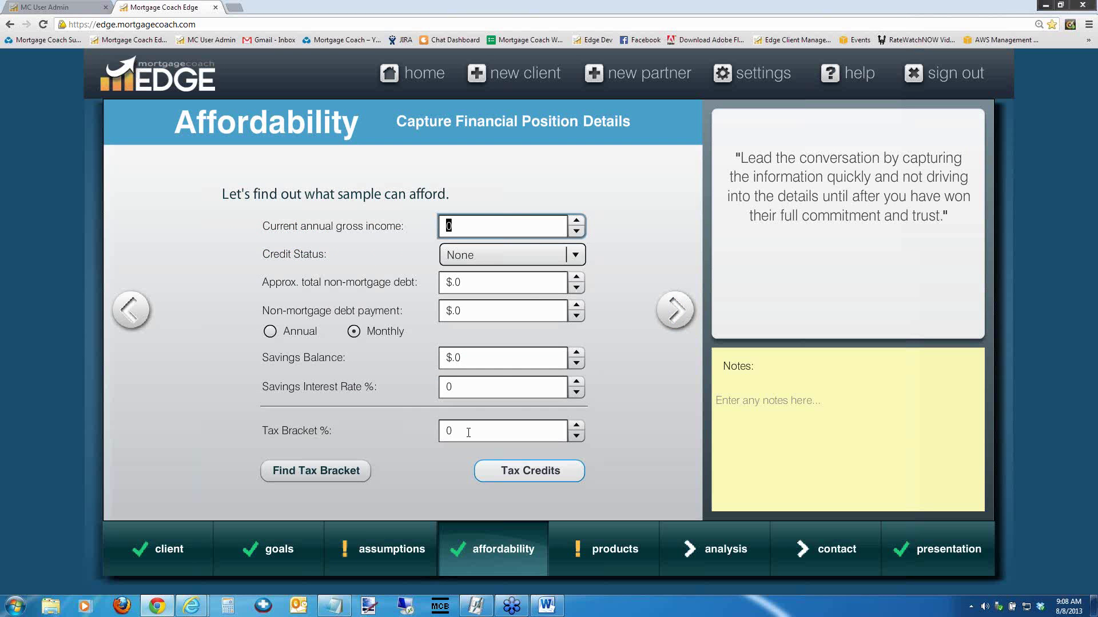
left_click(532, 431)
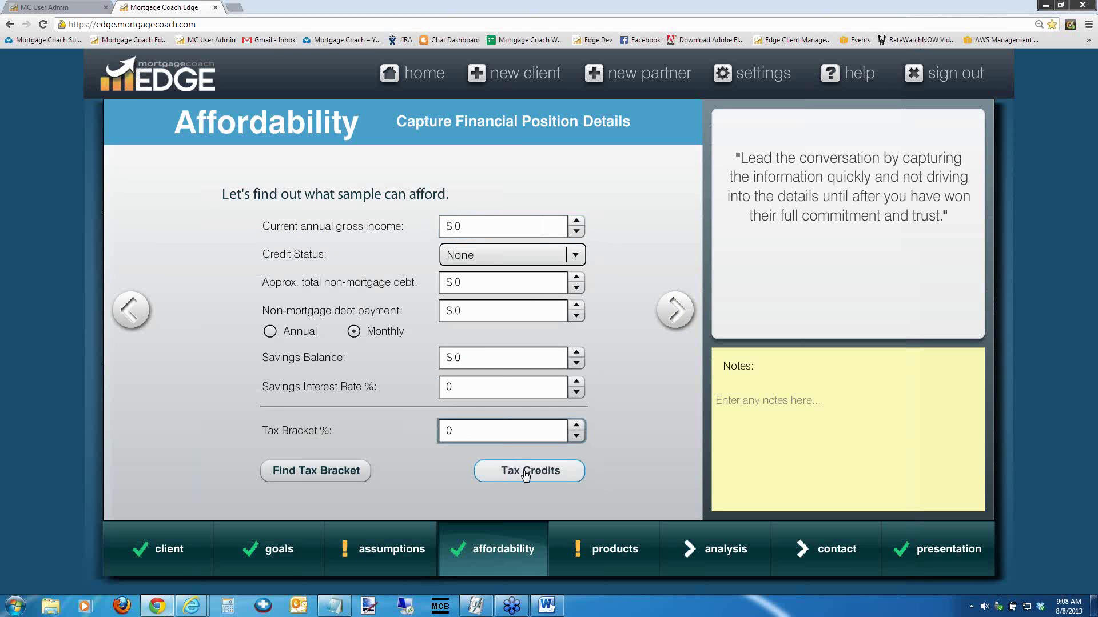
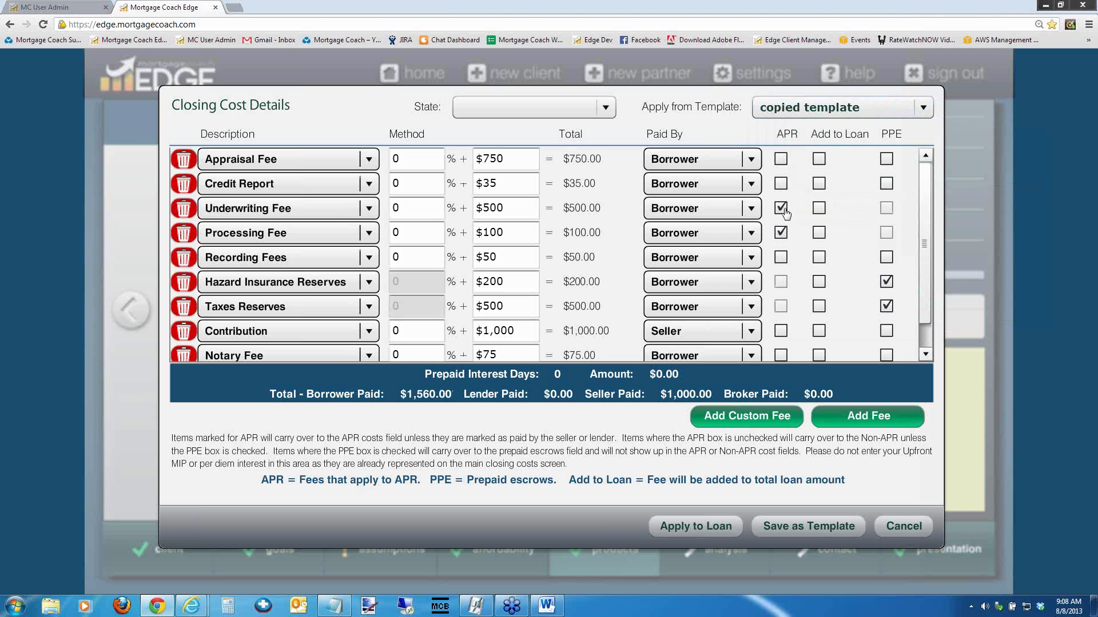
Mark Credit Report, Underwriting, Processing, Recording, reserves, Contribution, Notary and Escrow fees as Add to Loan
left_click_drag(922, 222, 920, 335)
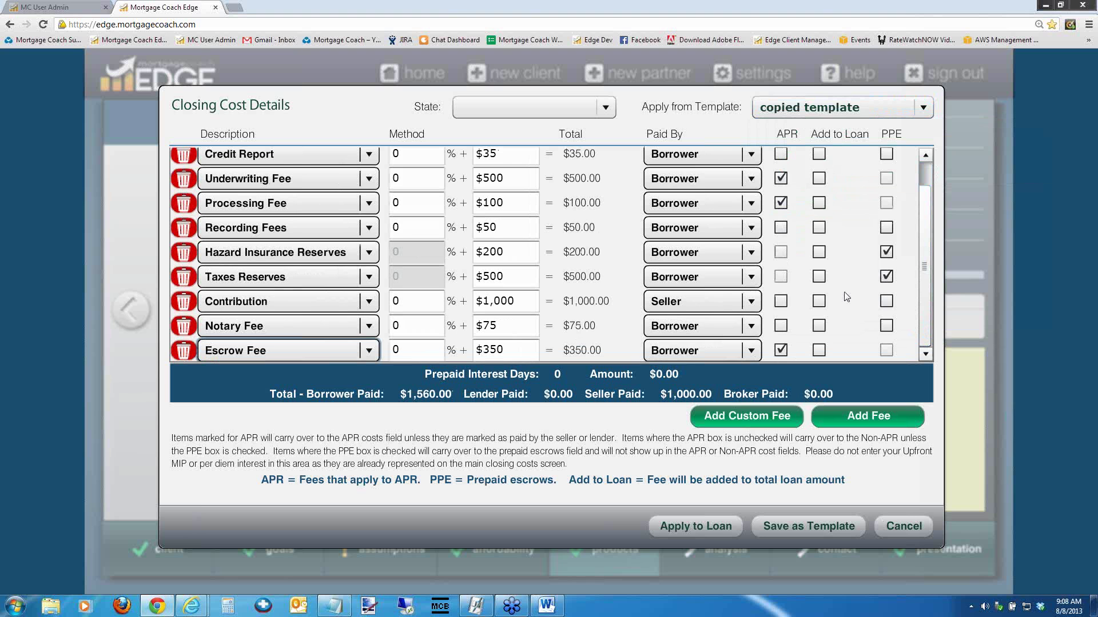
left_click(818, 154)
left_click(818, 178)
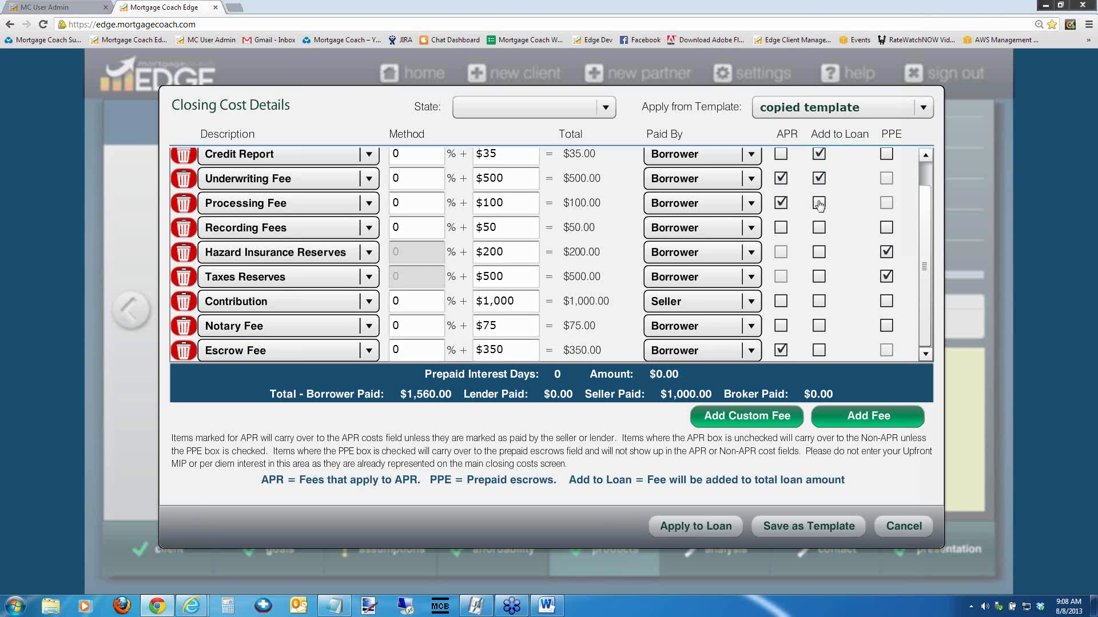
left_click(818, 203)
left_click(819, 228)
left_click(819, 252)
left_click(819, 277)
left_click(819, 301)
left_click(818, 326)
left_click(818, 350)
Mark the Appraisal Fee as Add to Loan too and check the rest of the list
left_click_drag(920, 290, 835, 164)
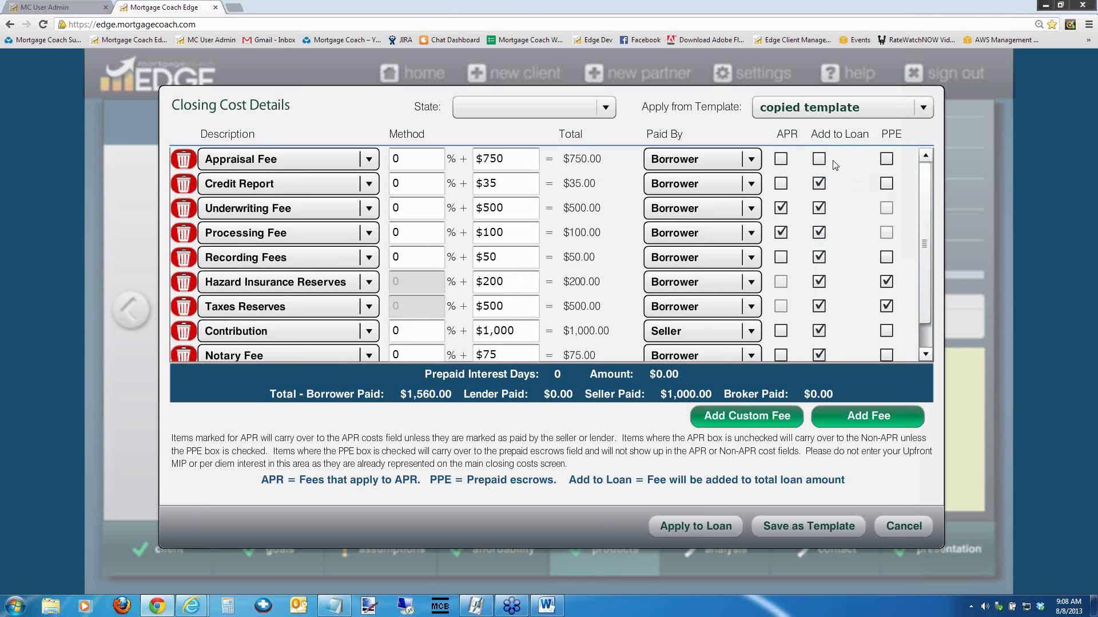
left_click(818, 159)
scroll(927, 308, "down", 1)
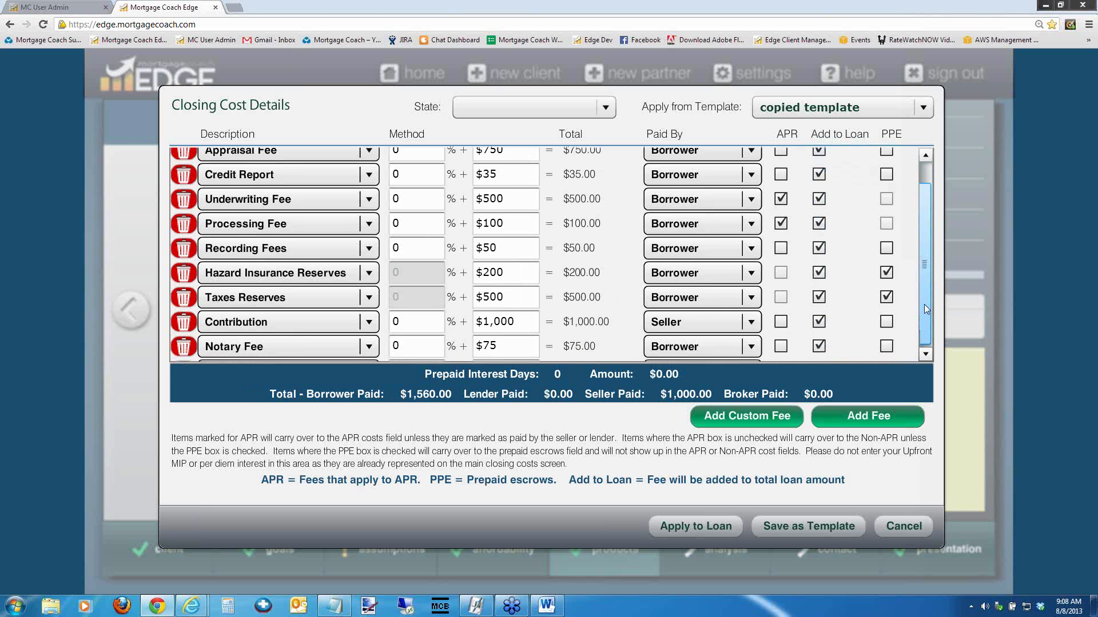
scroll(926, 308, "down", 1)
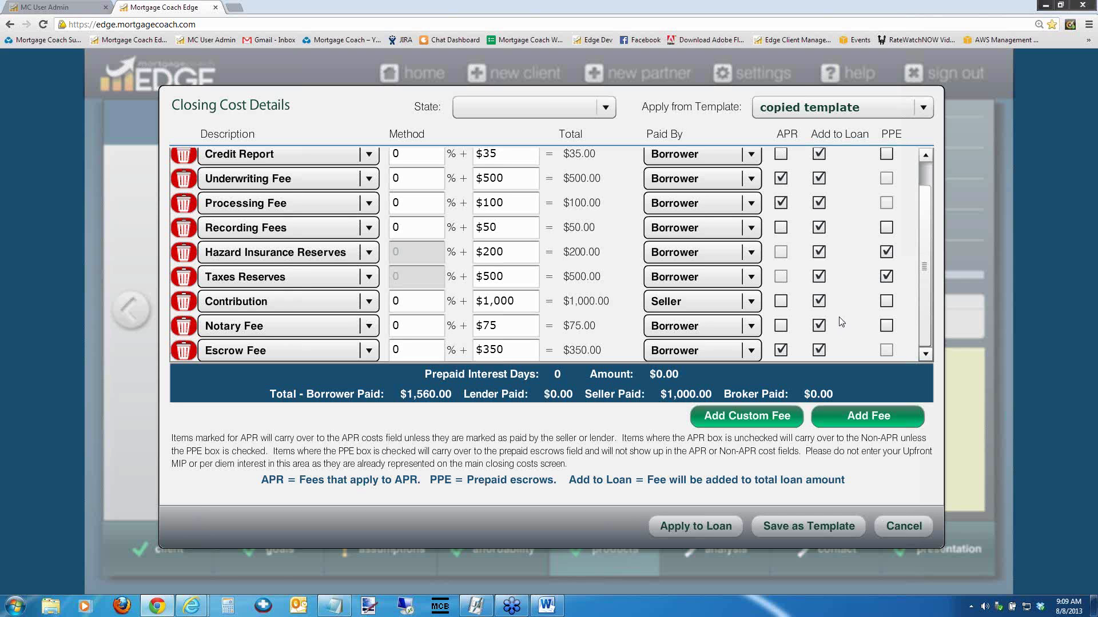
Add a new $1,500 Contribution fee row and mark it Add to Loan
left_click(868, 421)
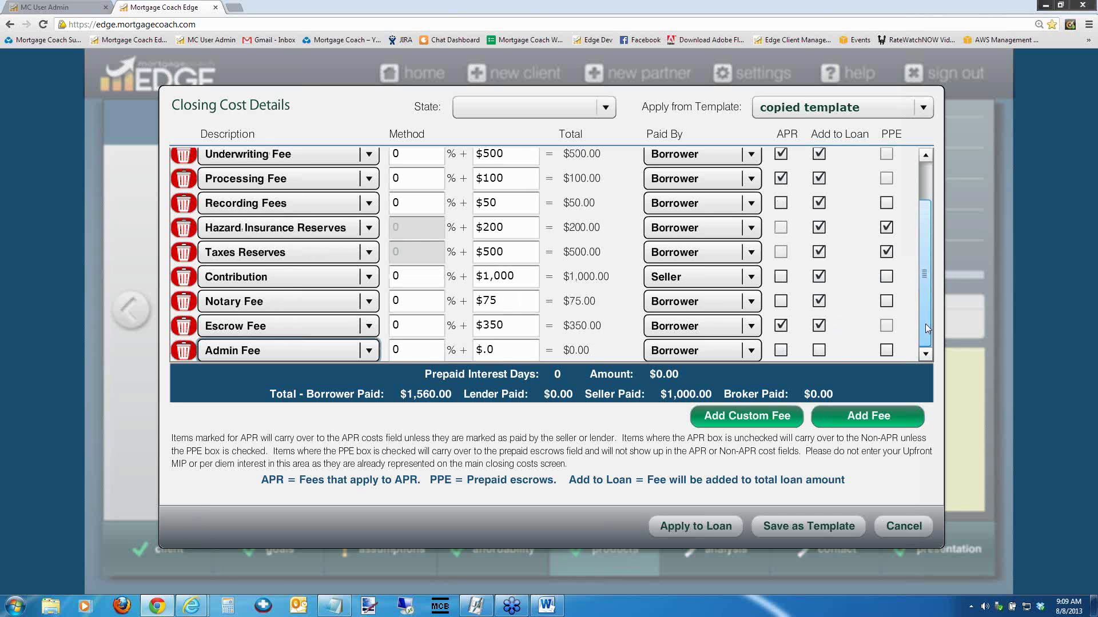
left_click(368, 351)
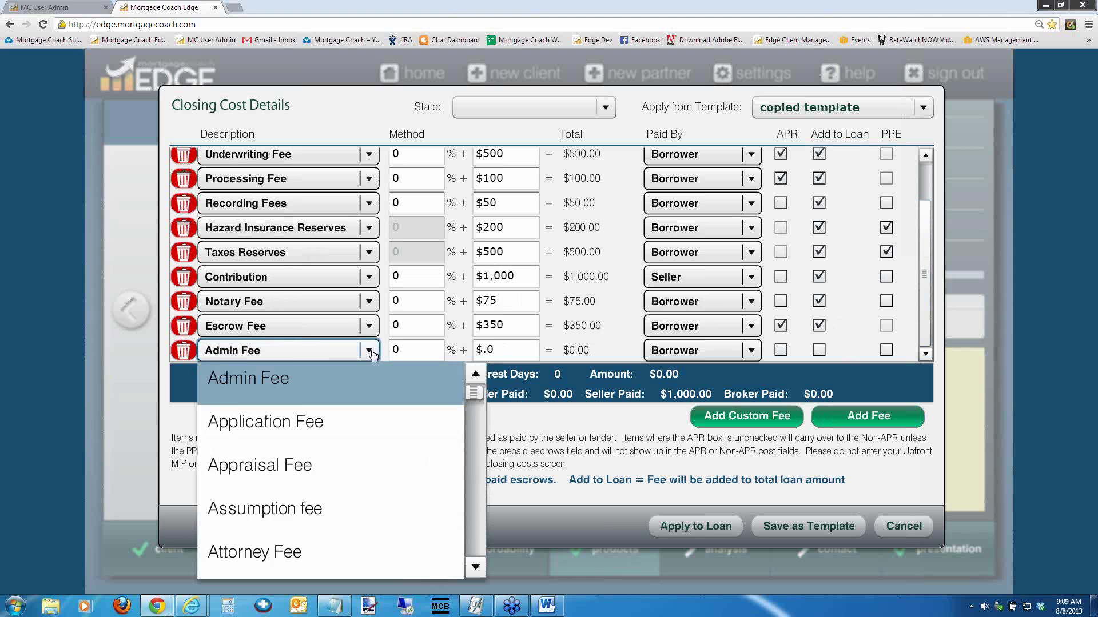
key("c")
left_click(286, 468)
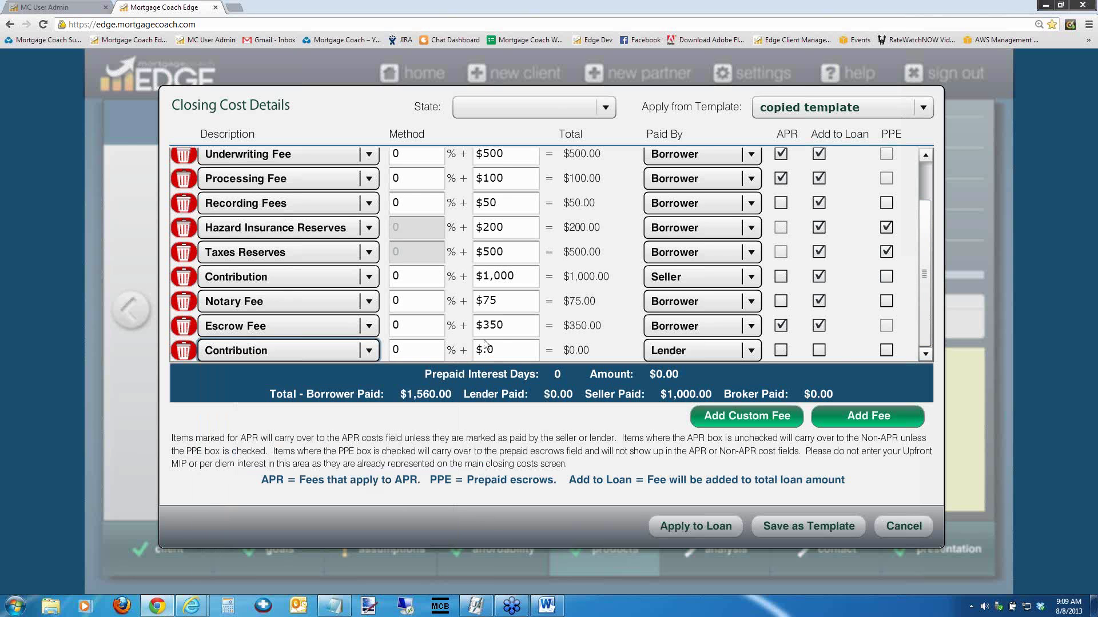
left_click(506, 349)
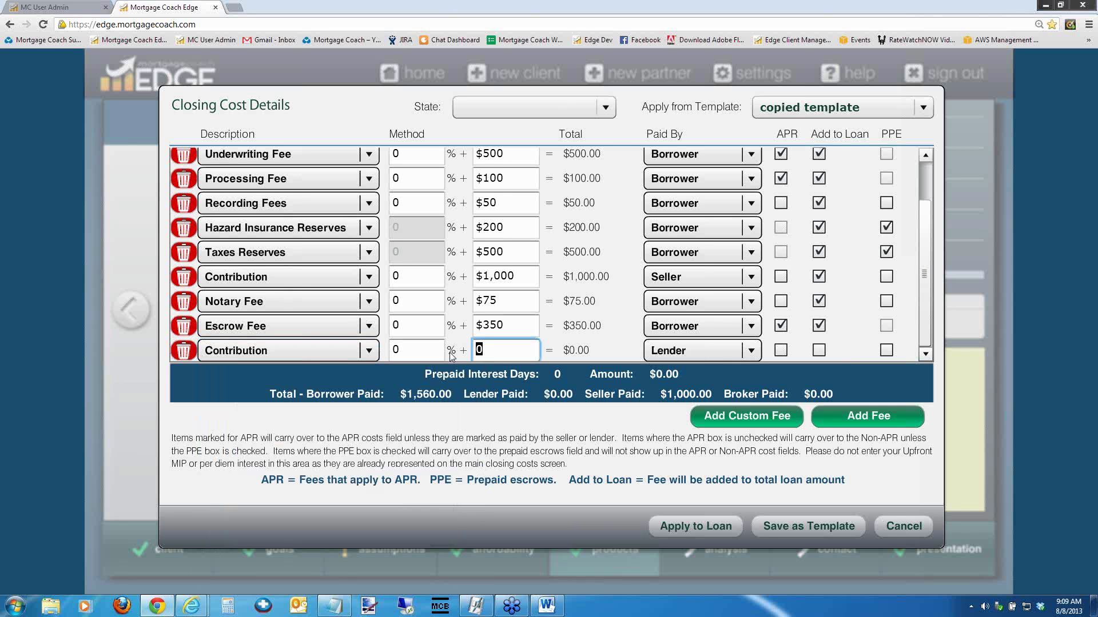
type("1500")
left_click(819, 351)
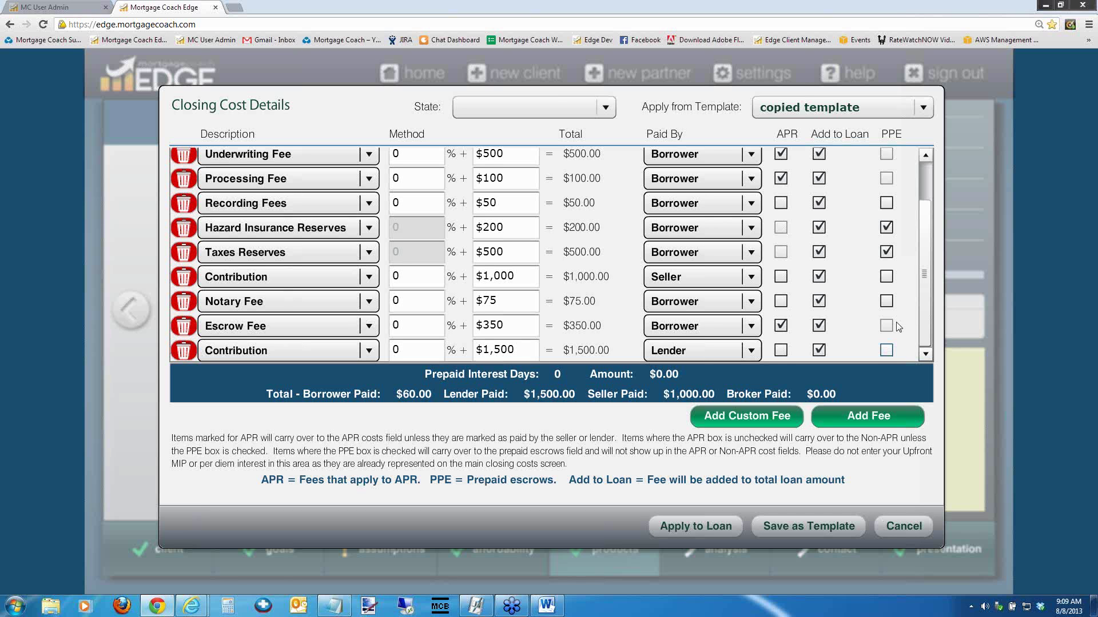
Change the Escrow Fee to -1% plus $0 and apply the closing costs to the loan
scroll(916, 235, "up", 2)
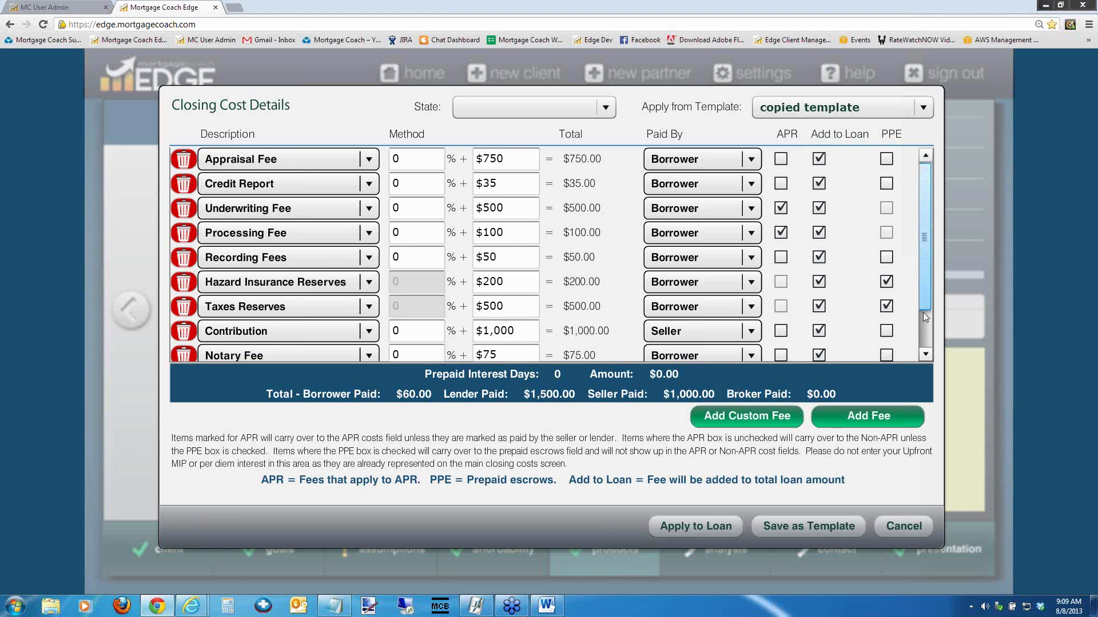
scroll(922, 312, "down", 2)
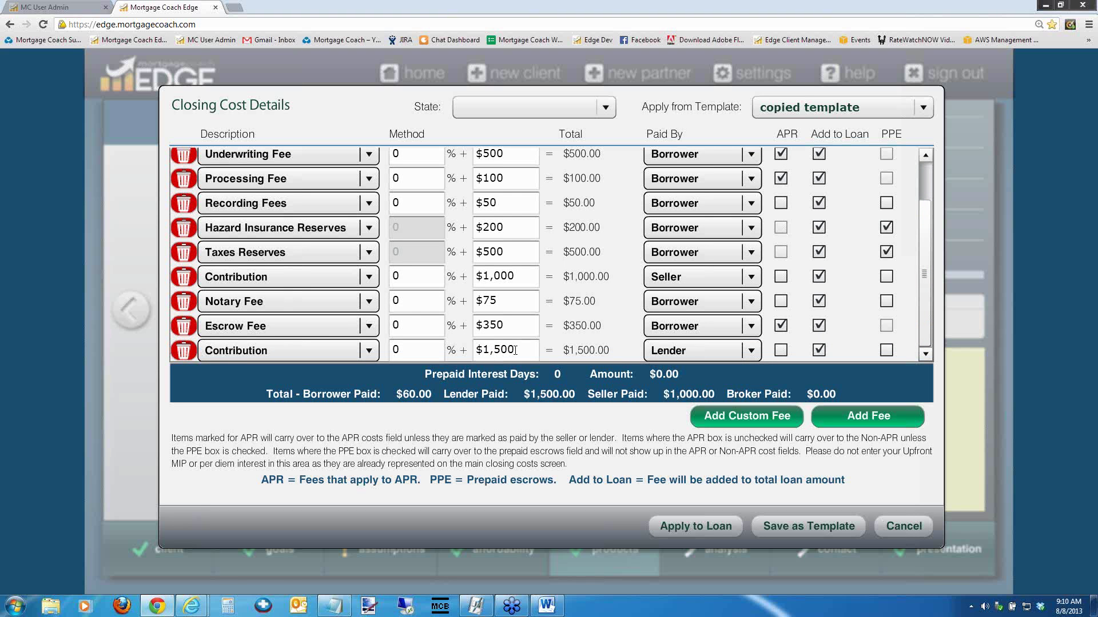
left_click(515, 351)
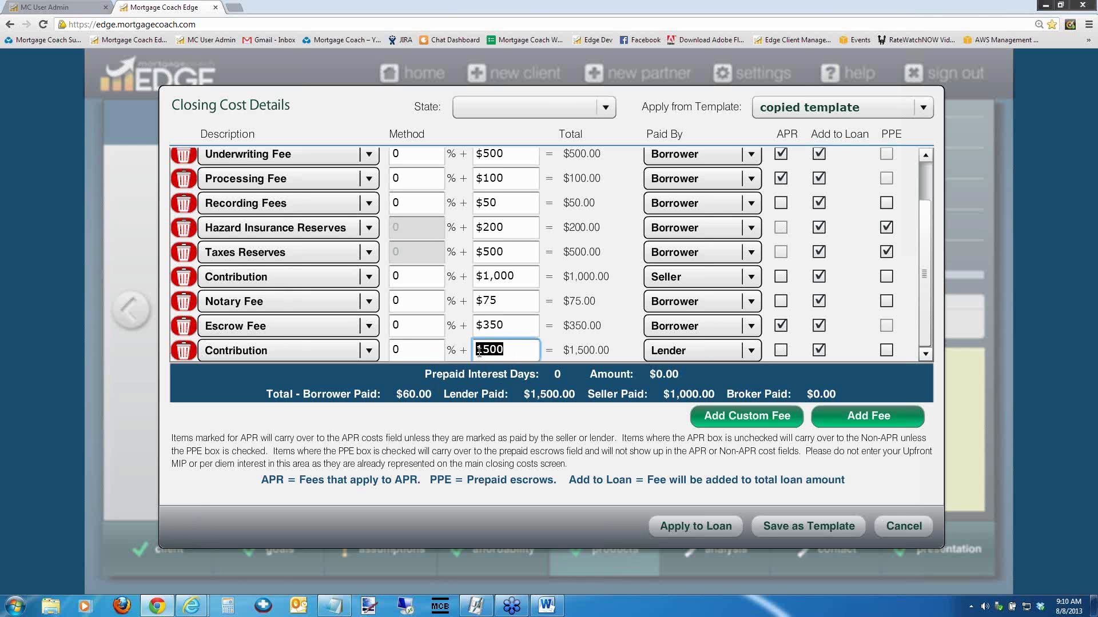
left_click(408, 328)
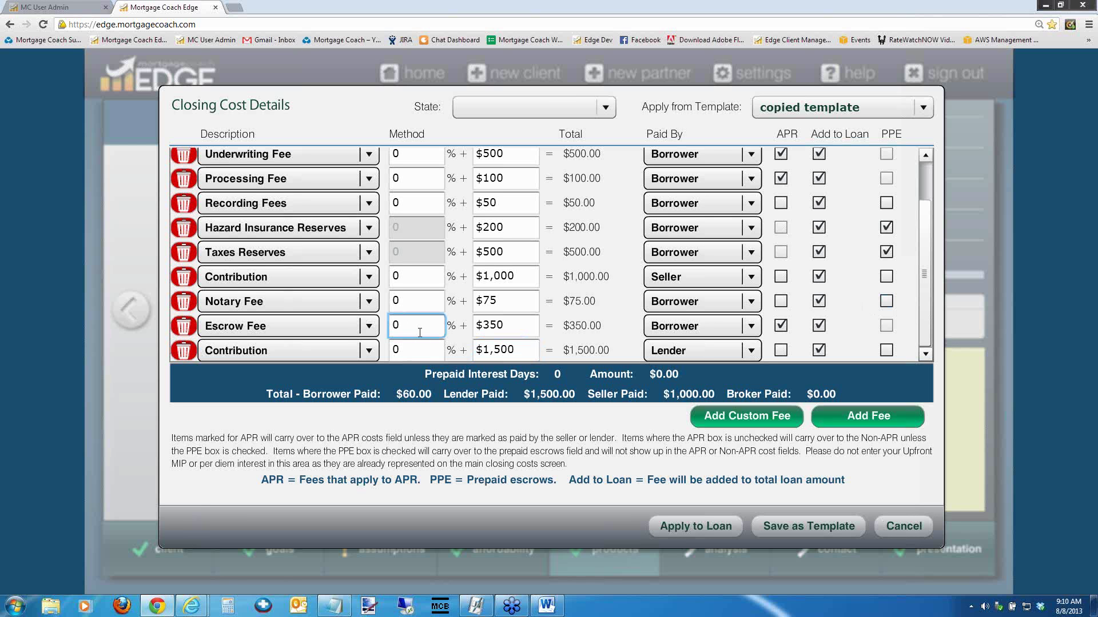
key("ctrl+a")
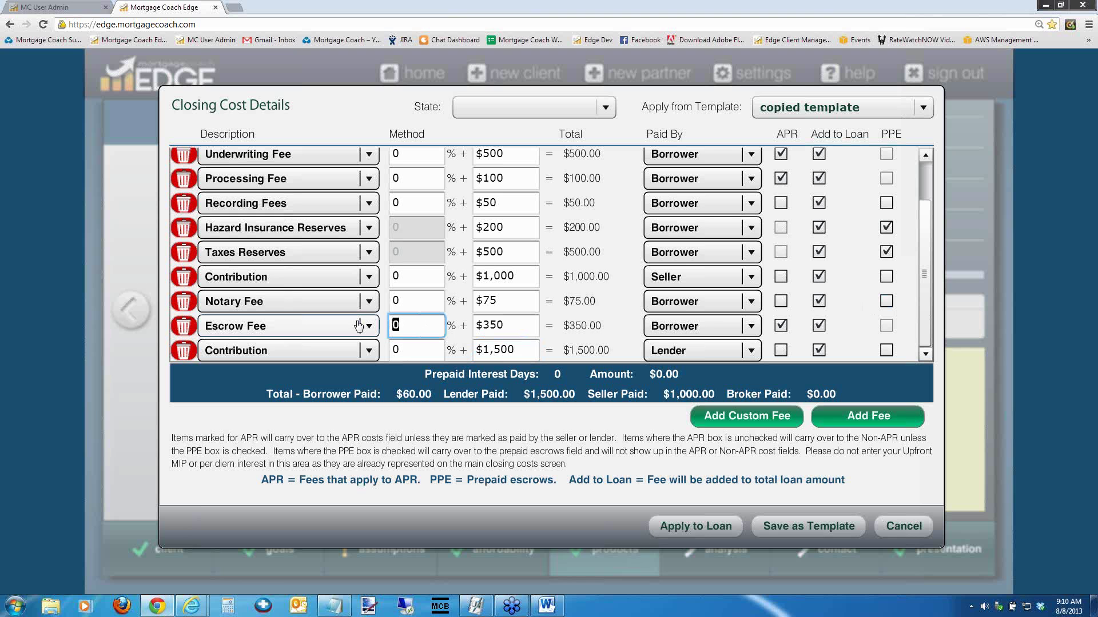
type("-1")
key("Tab")
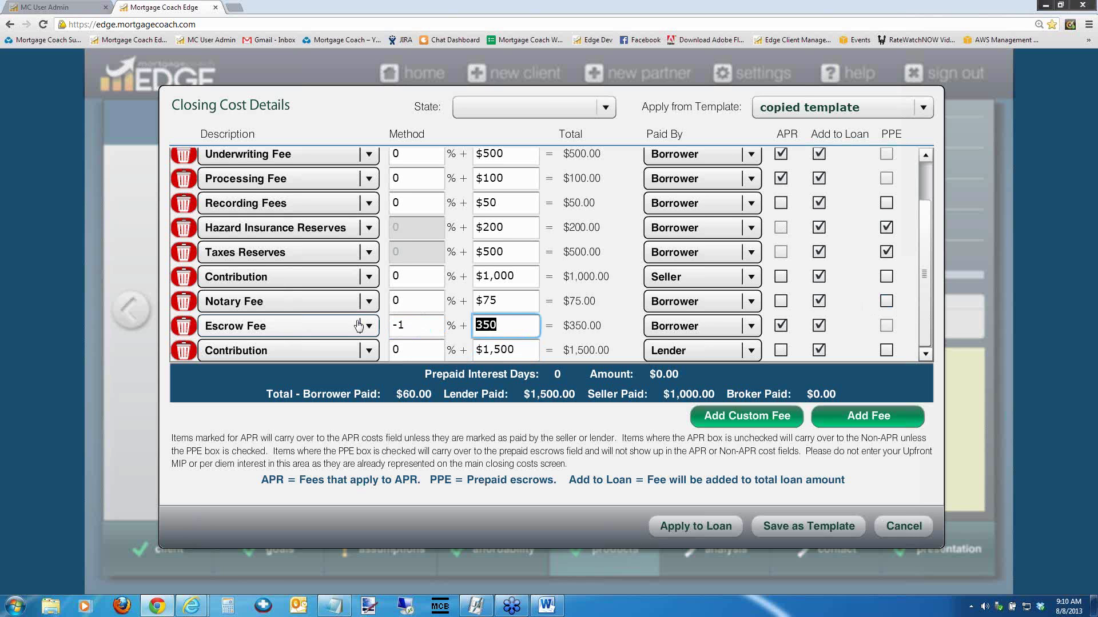
type(".0")
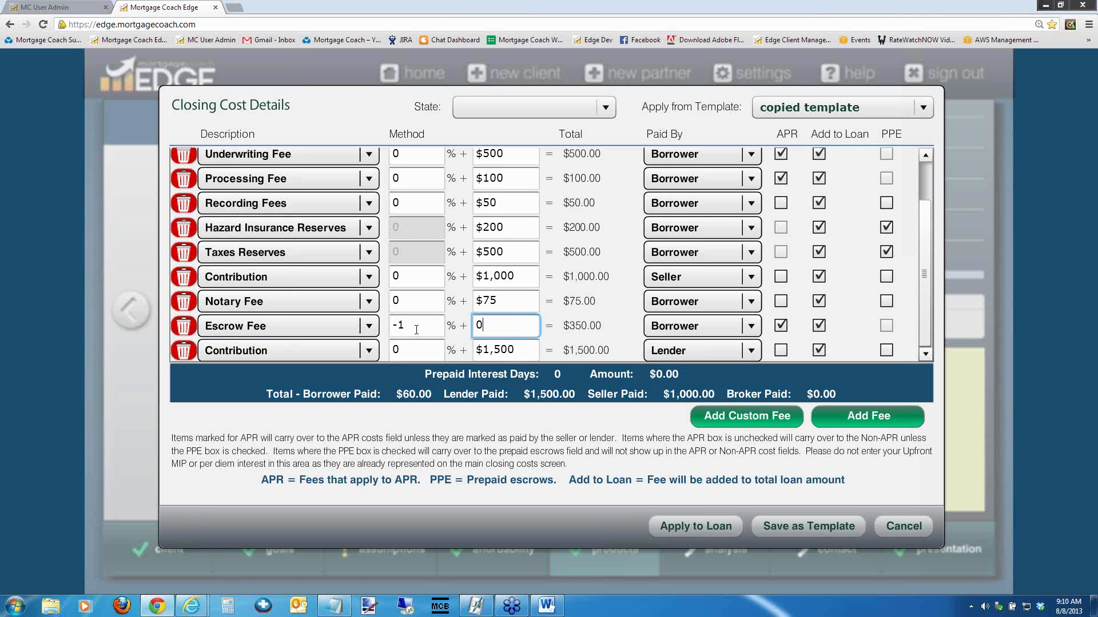
key("Tab")
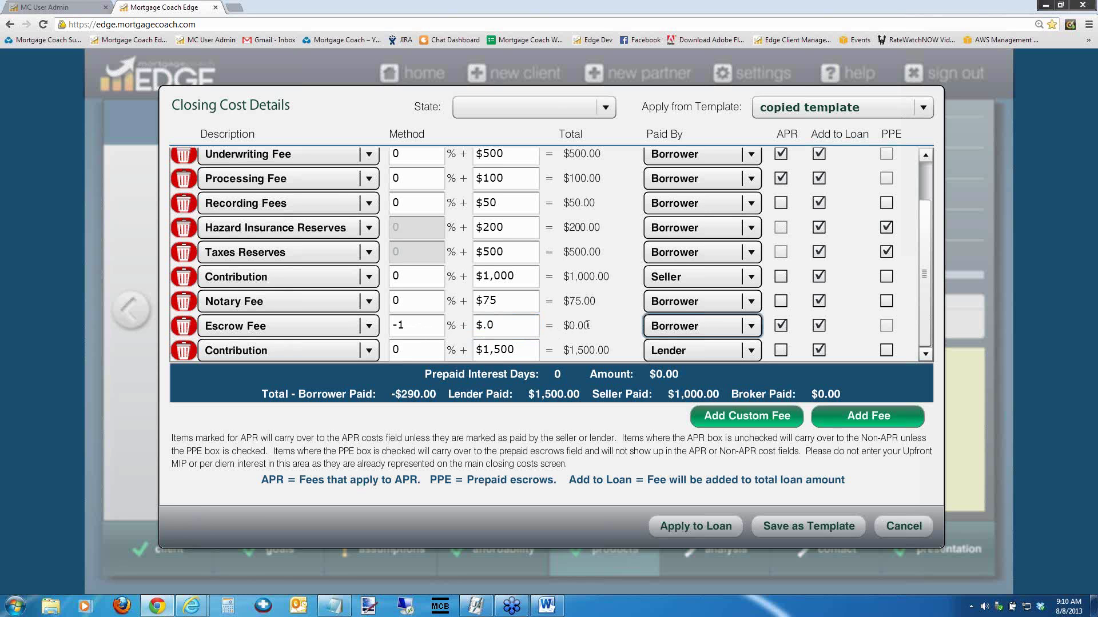
left_click(692, 527)
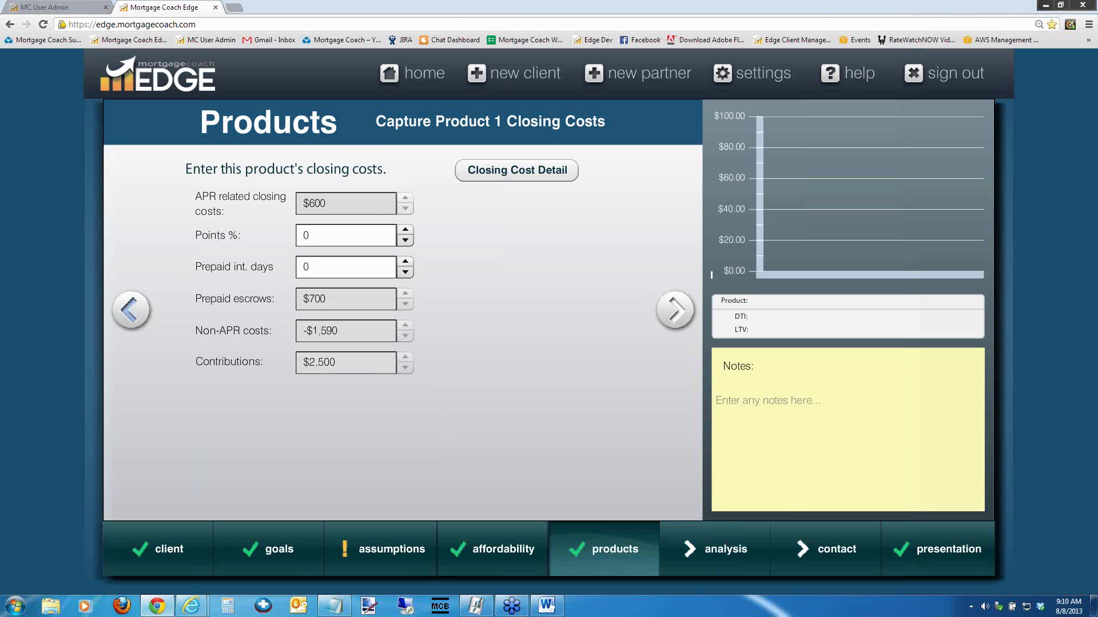
Give Product 1 a $200,000 purchase price with 20% down
left_click(131, 310)
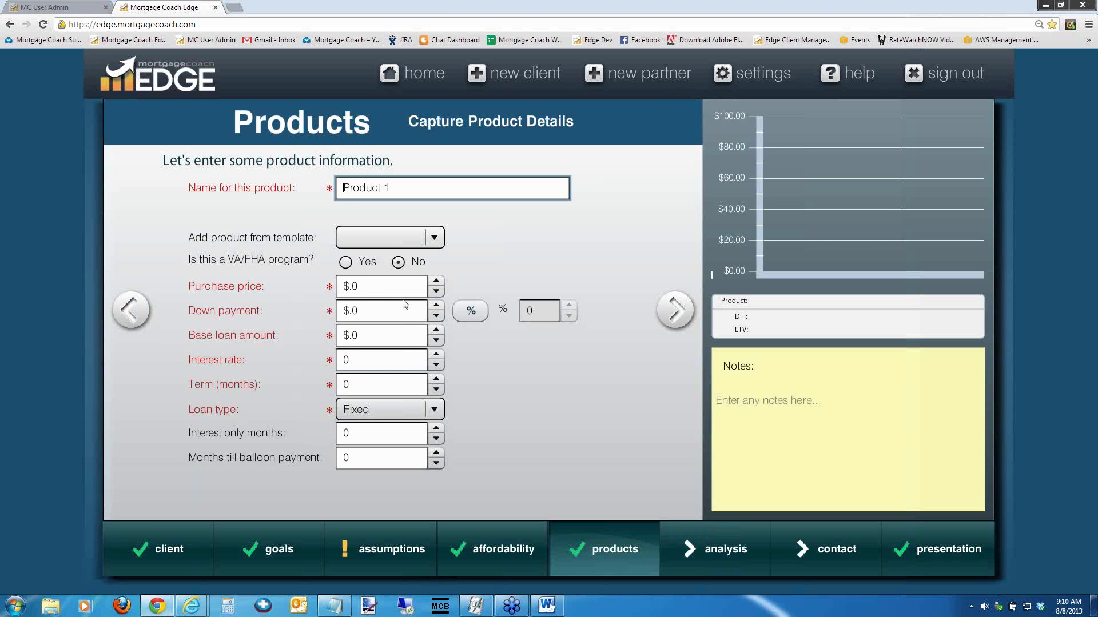
key("Tab")
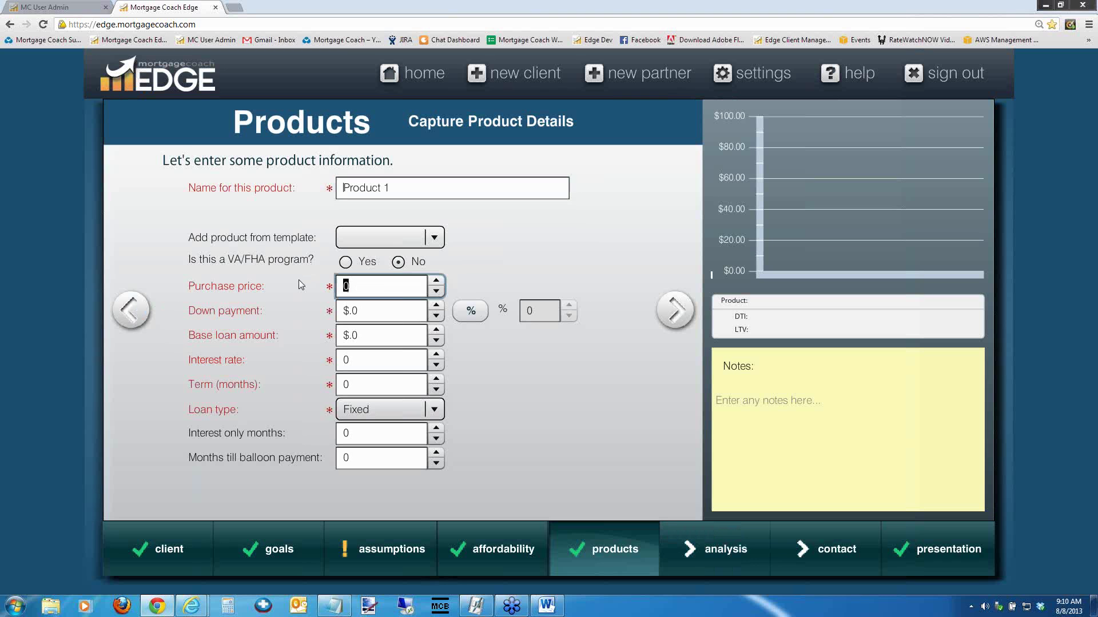
type("200000")
key("Tab")
Set a 5% interest rate and 360-month term, then reopen the closing cost details
key("Tab")
key("space")
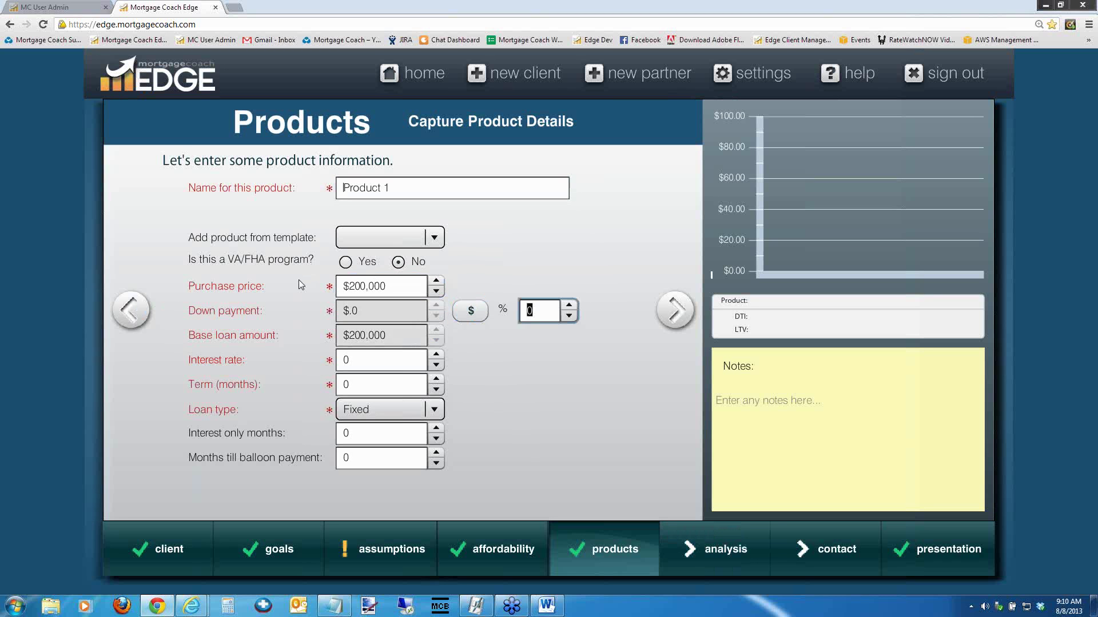
type("20")
key("Tab")
type("5")
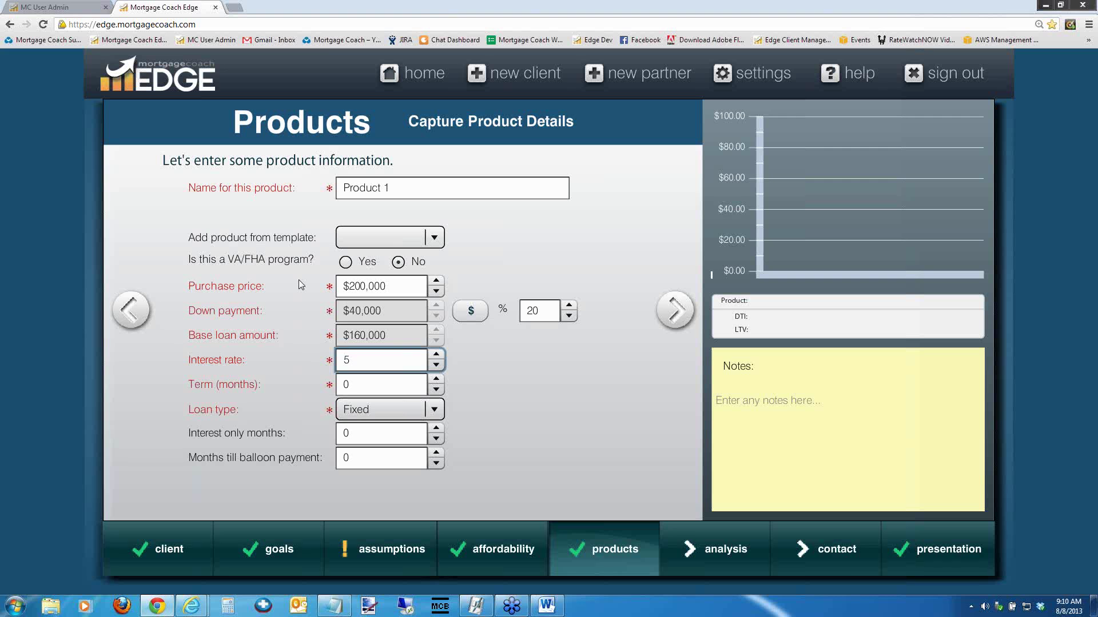
key("Tab")
type("360")
key("Tab")
left_click(667, 311)
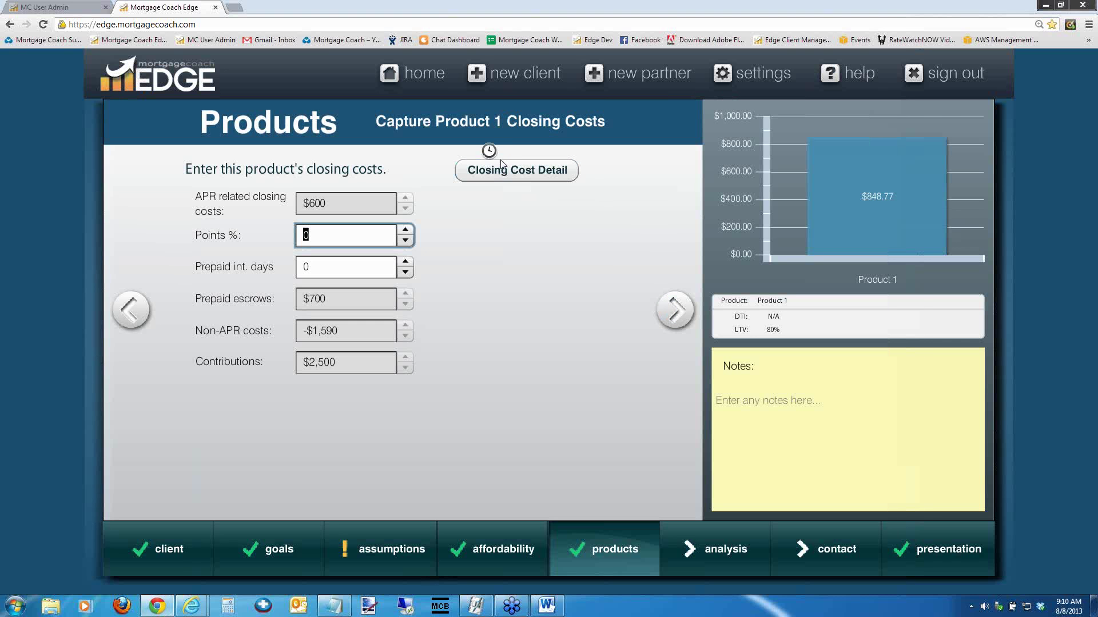
left_click(508, 173)
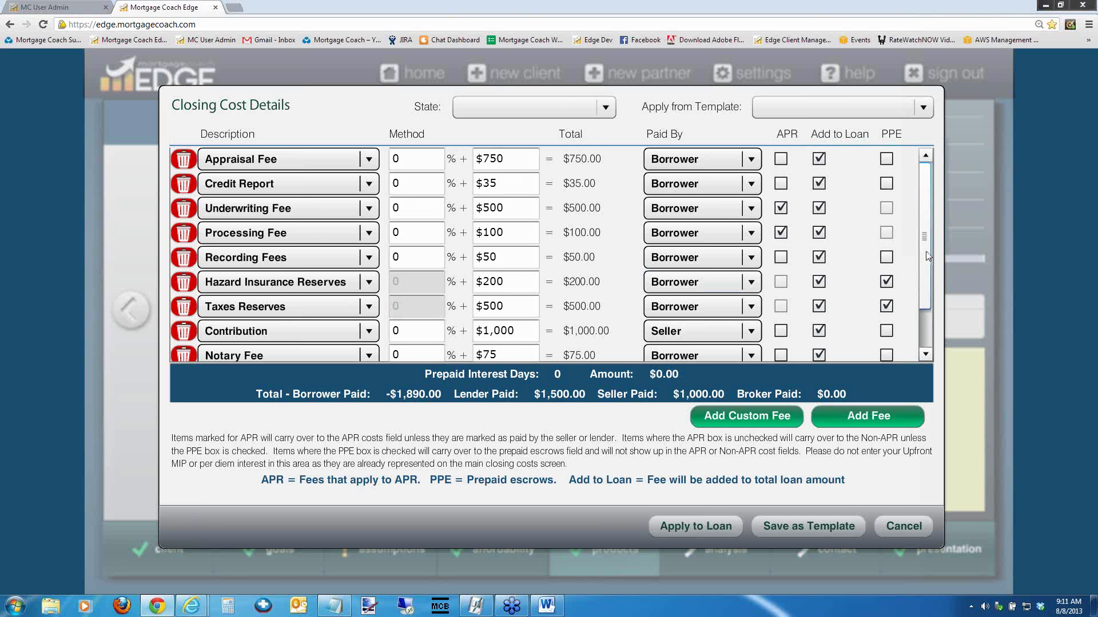
Review the $1,600.00 Escrow Fee total and cancel out of Closing Cost Details without applying
scroll(928, 303, "down", 3)
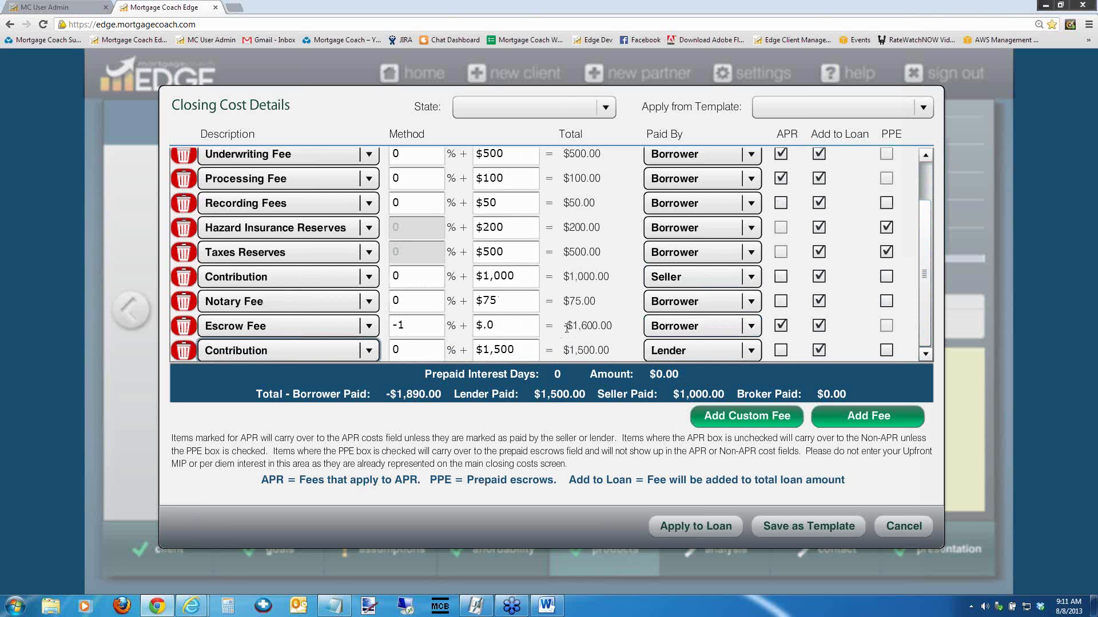
left_click_drag(566, 326, 613, 327)
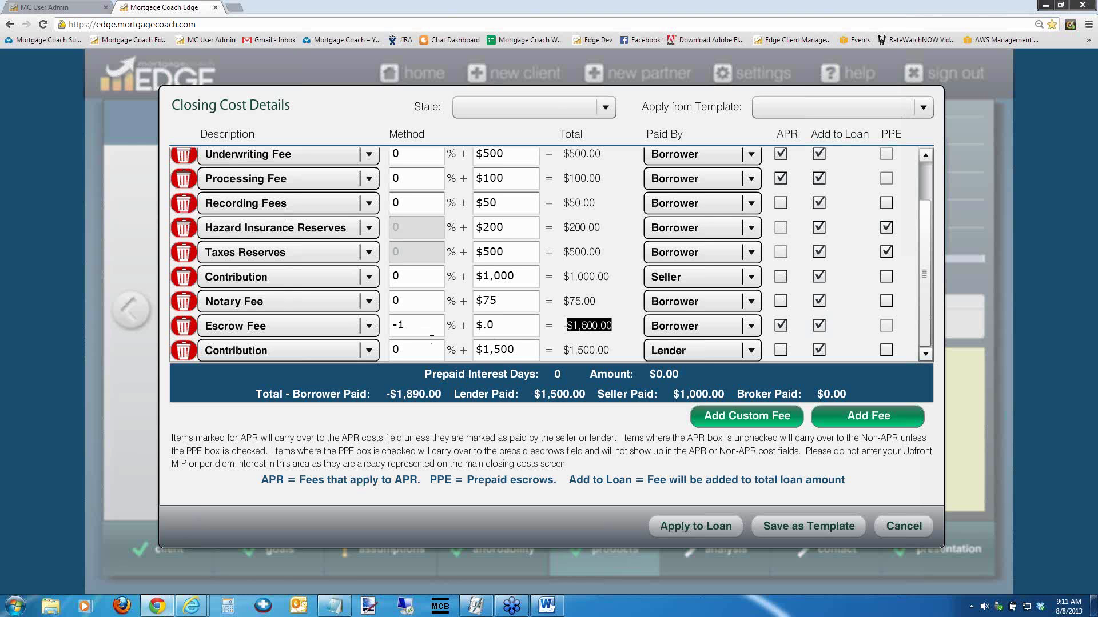
left_click(896, 529)
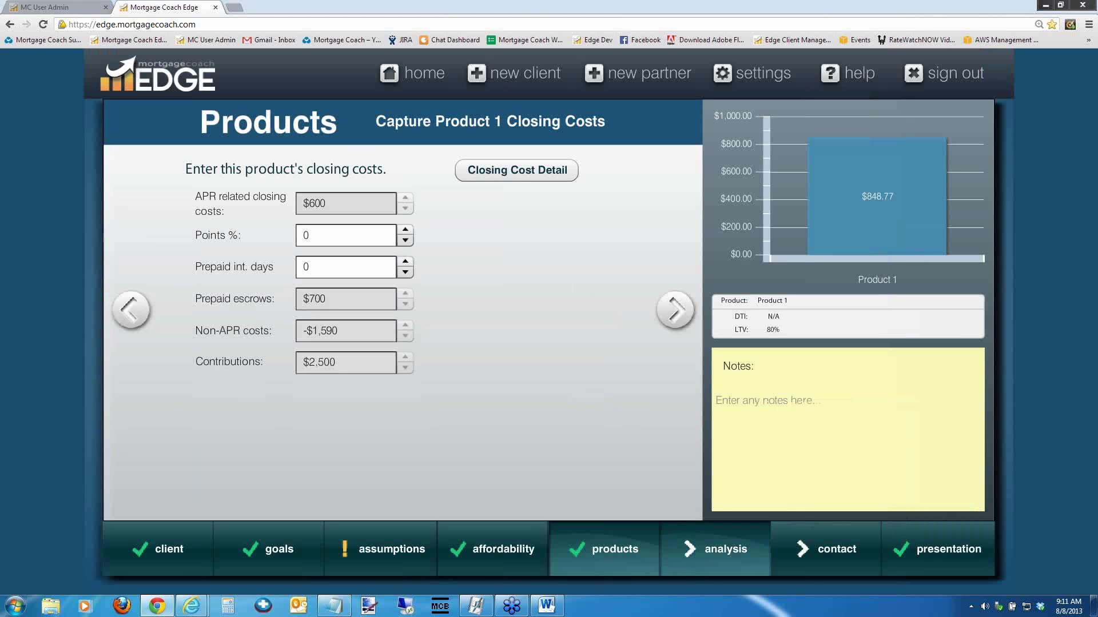
Revisit the closing costs, then bring up the Rent Analysis Summary with its reinvestment strategy settings
left_click(704, 546)
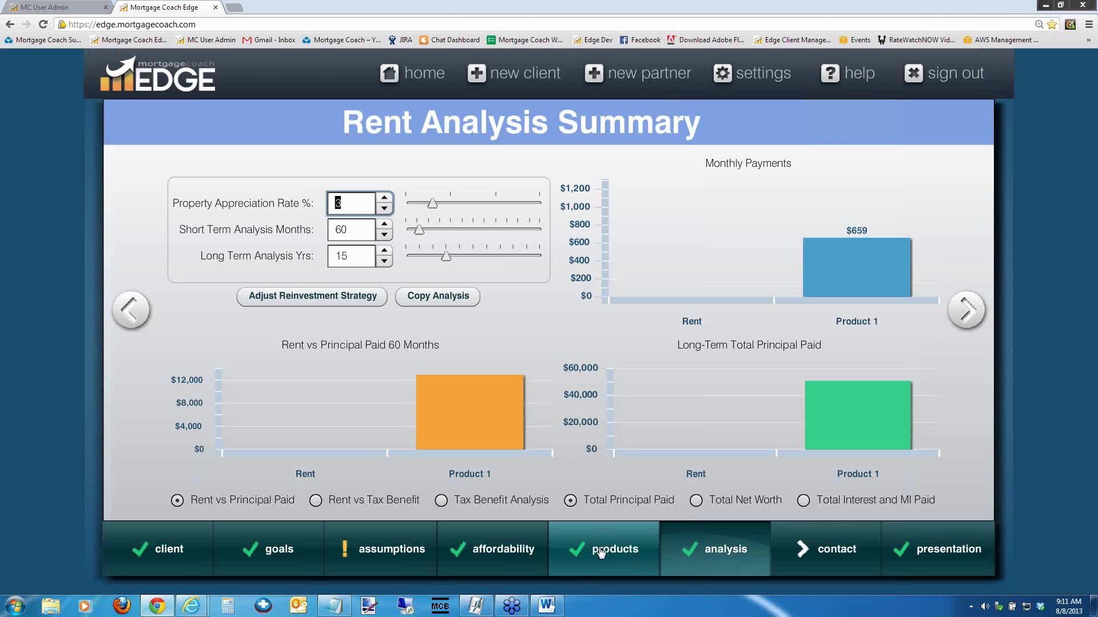
left_click(600, 550)
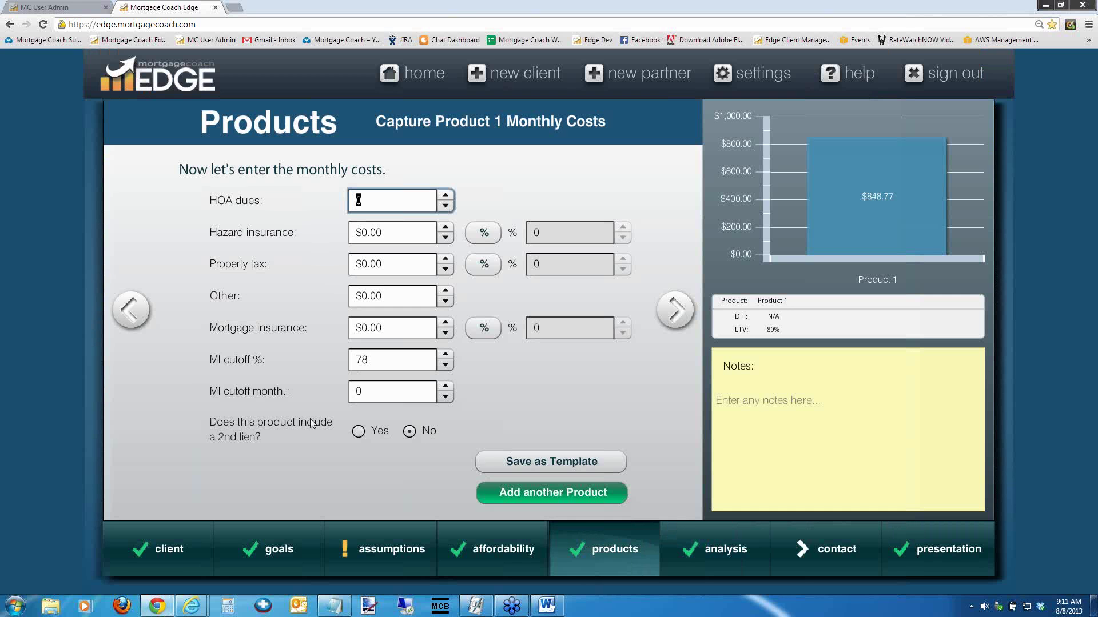
left_click(130, 309)
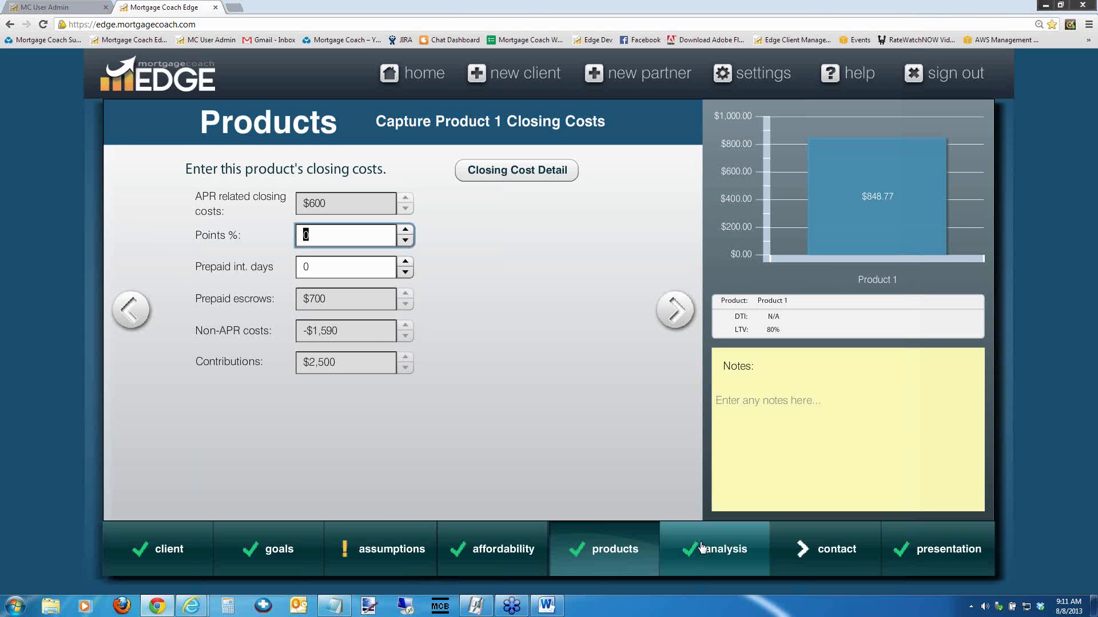
left_click(702, 548)
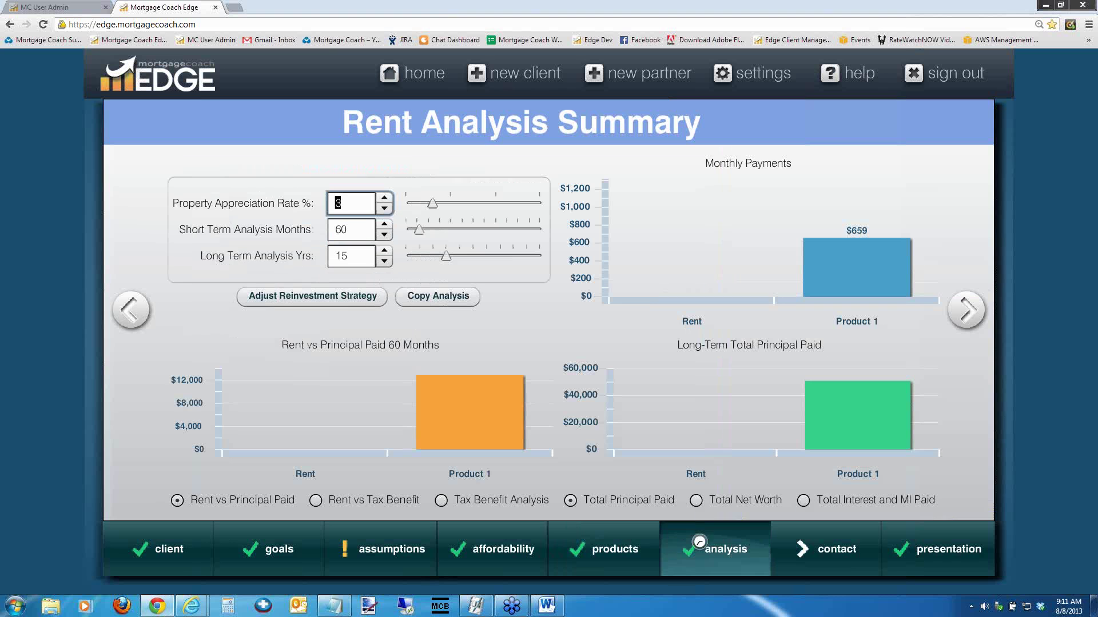
left_click(343, 301)
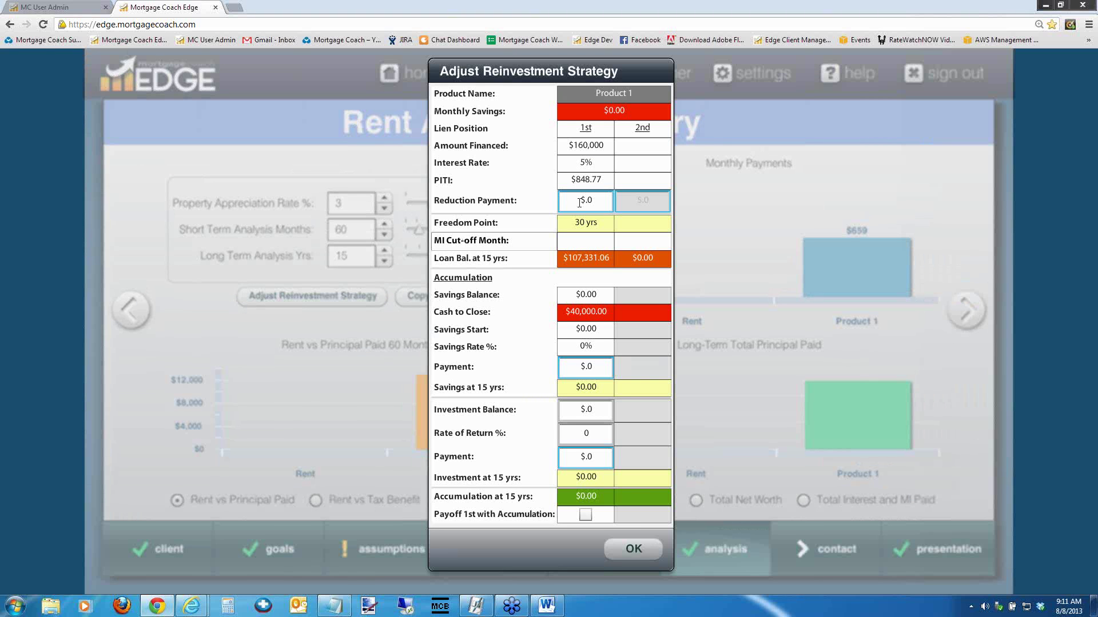
Start editing Product 1's $0.00 Reduction Payment in the reinvestment strategy dialog
left_click(601, 196)
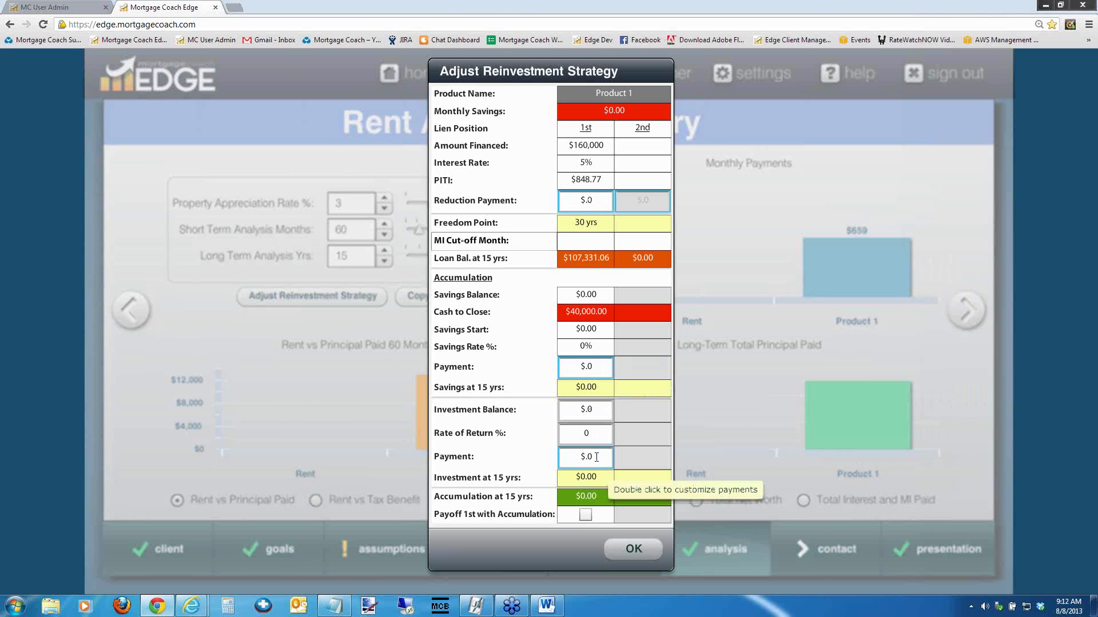
double_click(597, 201)
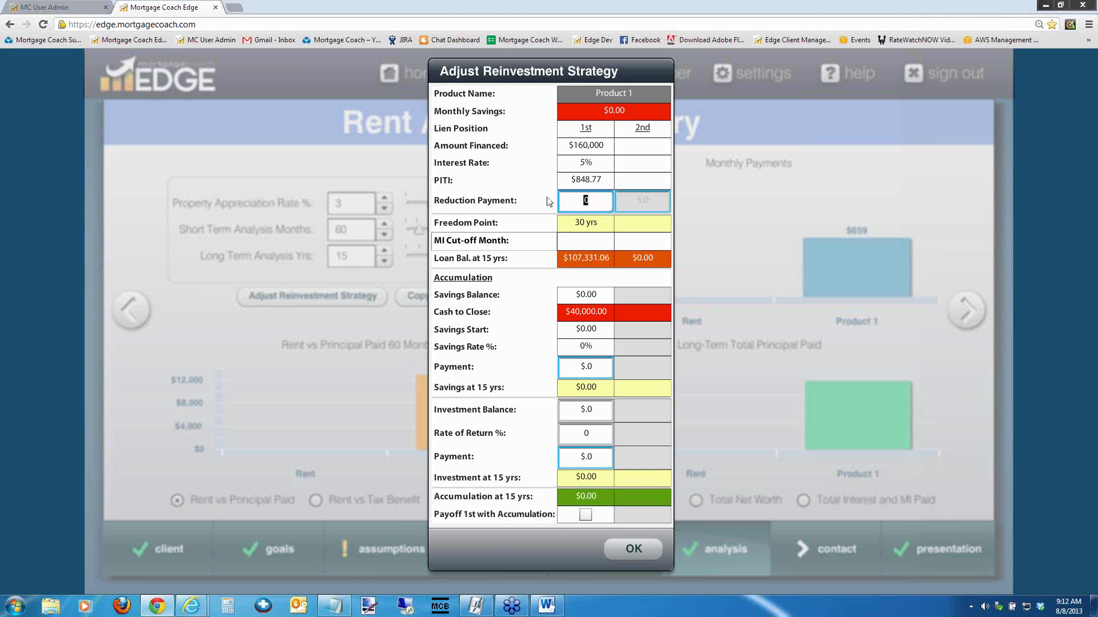
left_click(592, 200)
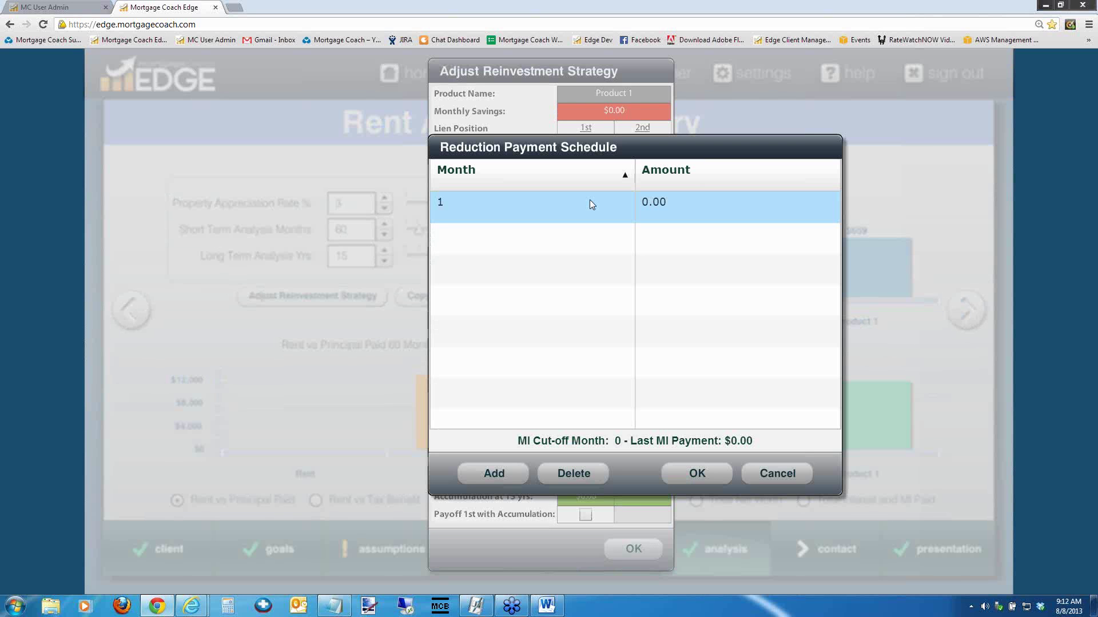
left_click(591, 203)
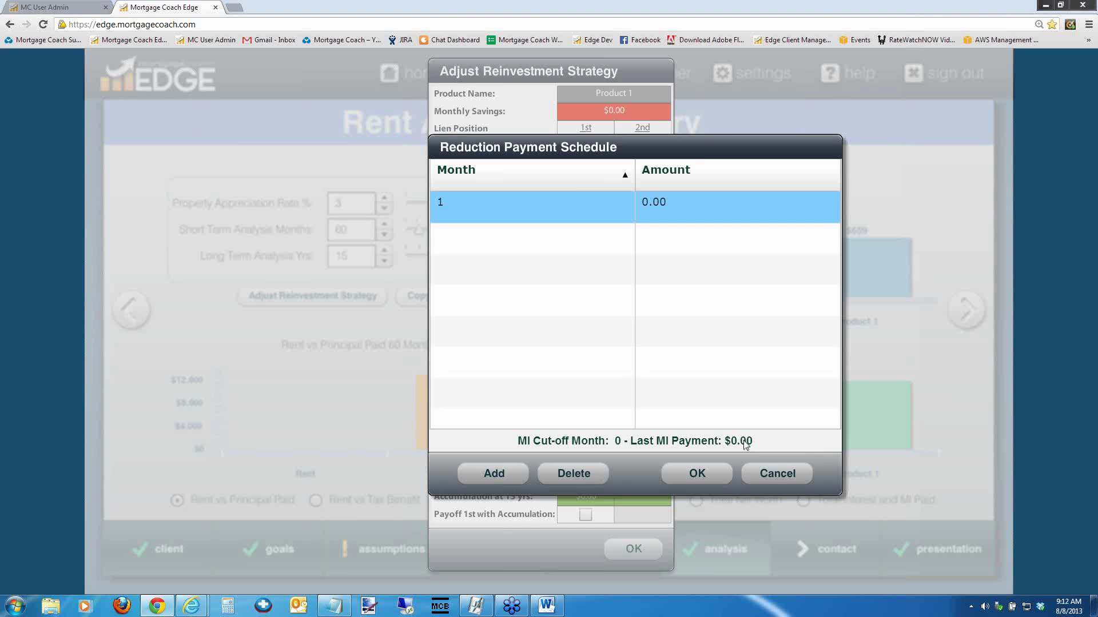
left_click(773, 472)
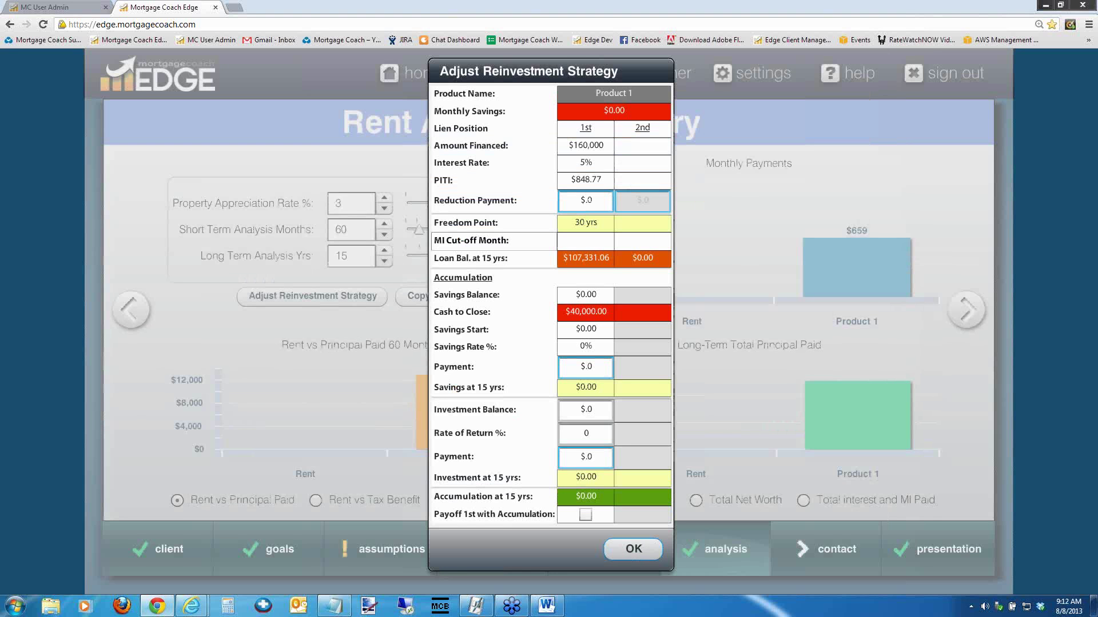
Set Product 1's mortgage insurance to 0.9% ($120.00 monthly) and return to the analysis summary
left_click(634, 549)
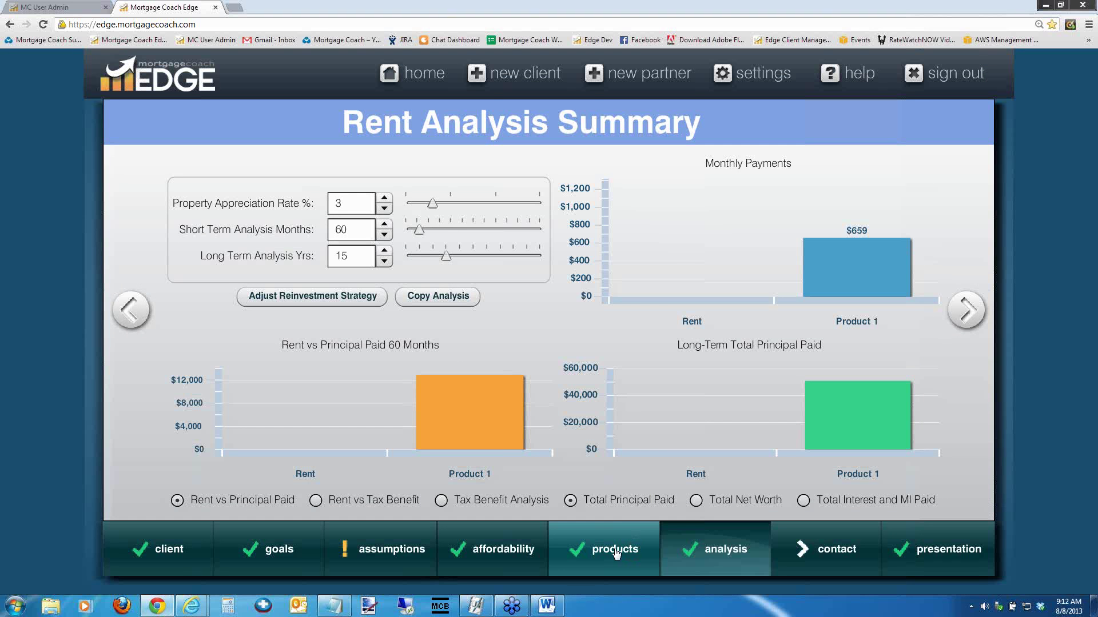
left_click(629, 549)
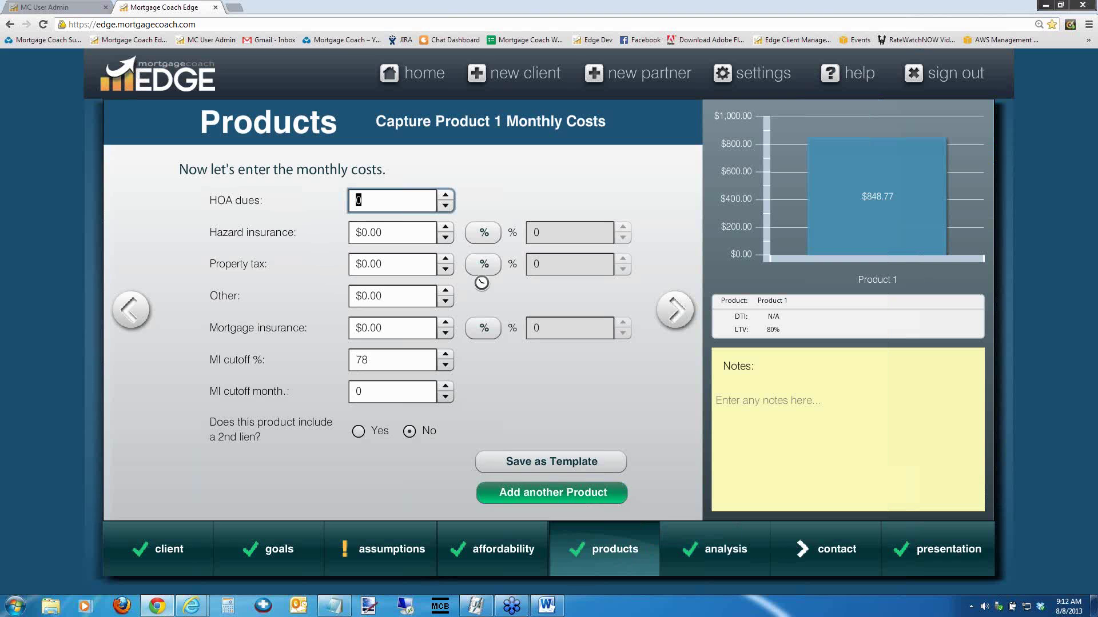
left_click(484, 328)
left_click(546, 328)
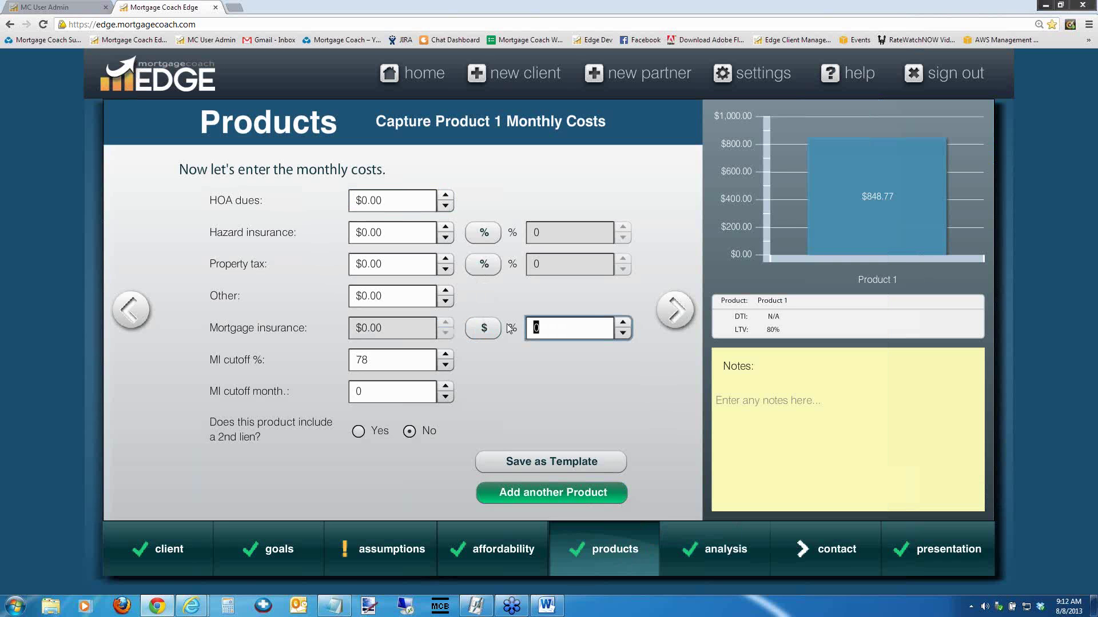
type("0.9")
key("Tab")
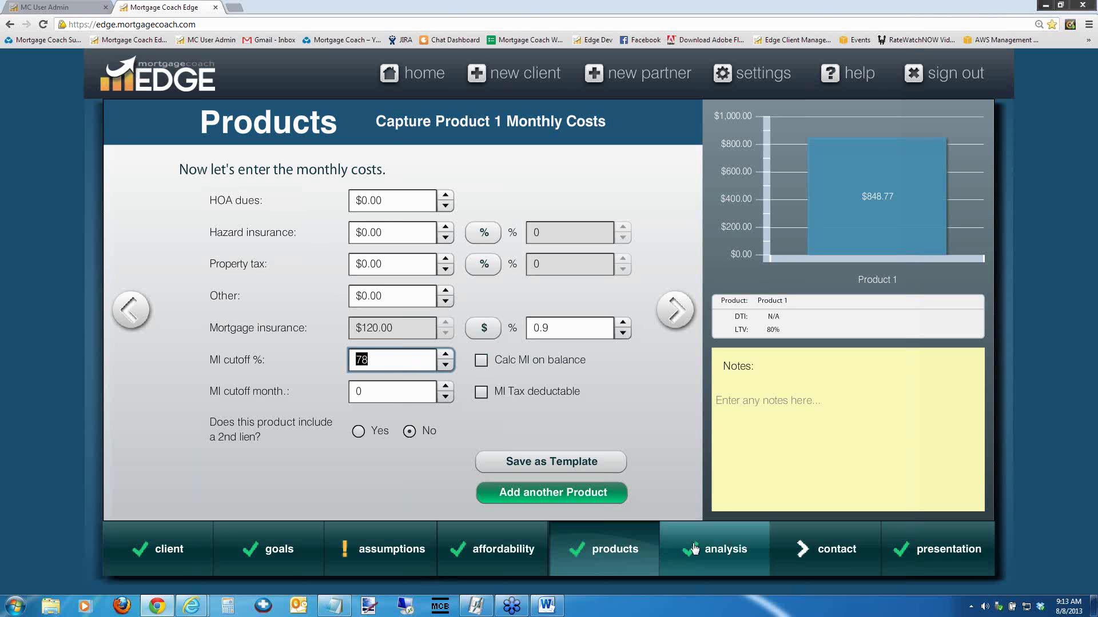
left_click(725, 549)
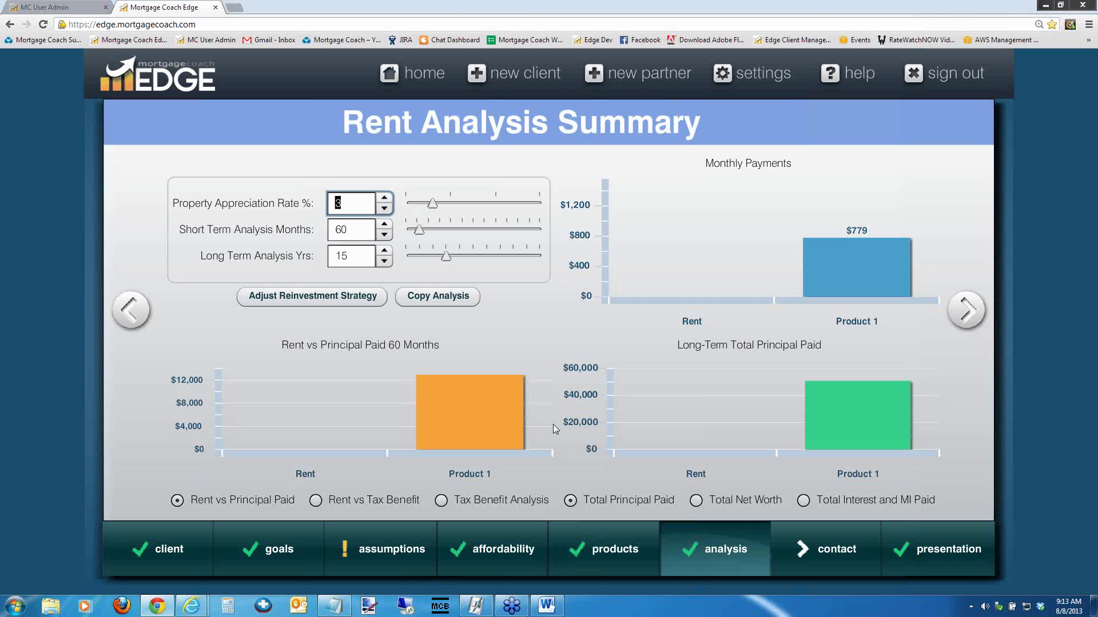
Open Product 1's Reduction Payment Schedule, showing MI cut-off at month 12
left_click(342, 302)
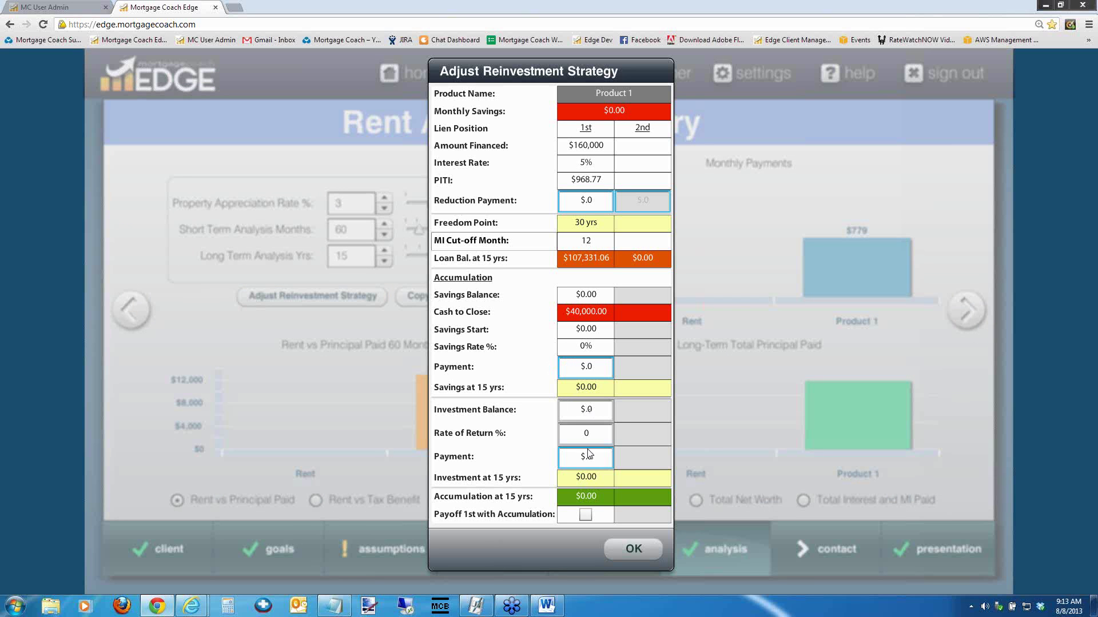
left_click(592, 199)
double_click(593, 199)
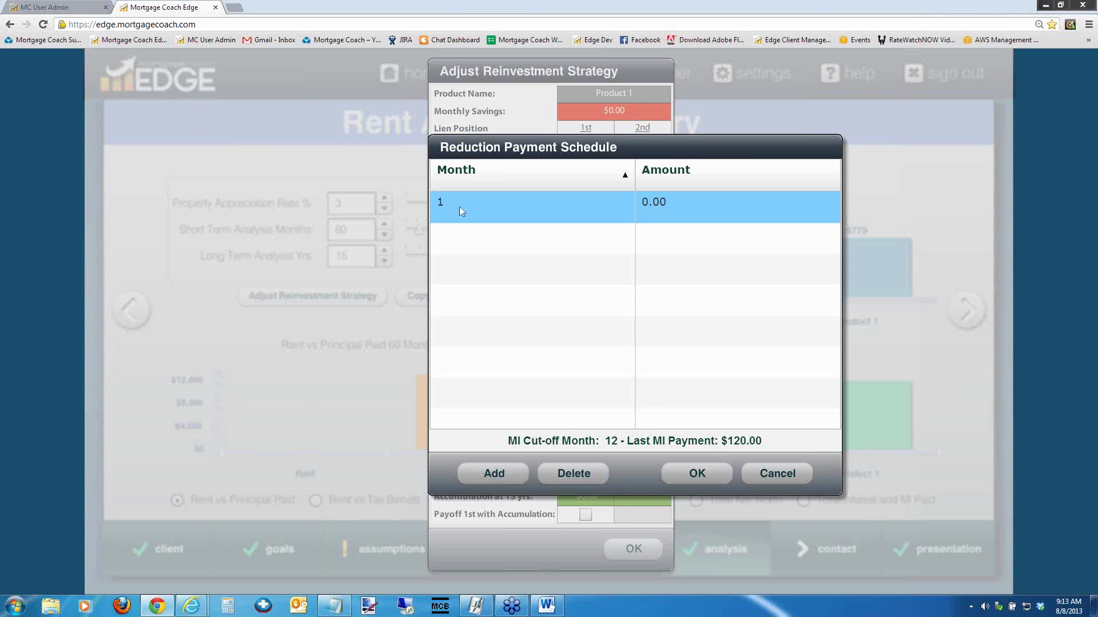
Schedule reduction payments of 100.00 from month 1 and 220.00 from month 13
left_click(668, 208)
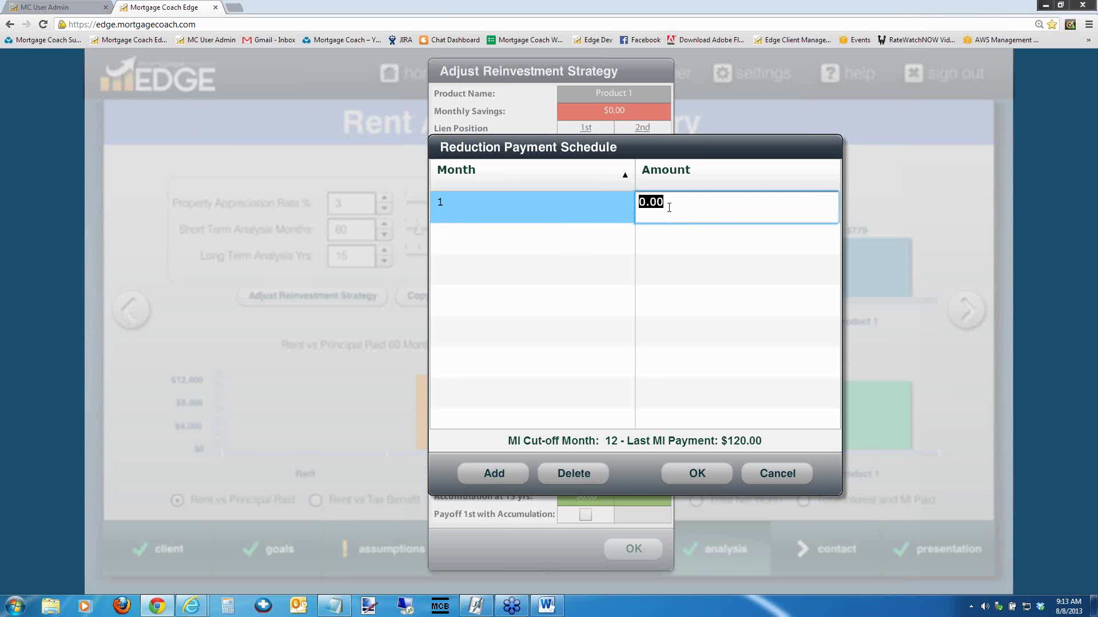
type("100")
key("Tab")
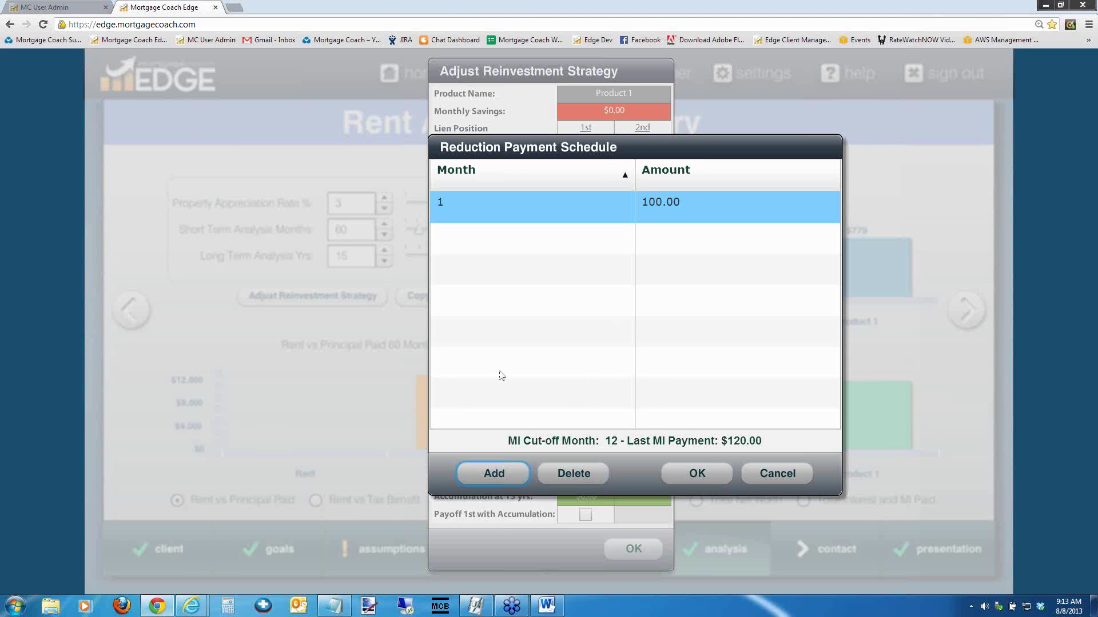
left_click(497, 474)
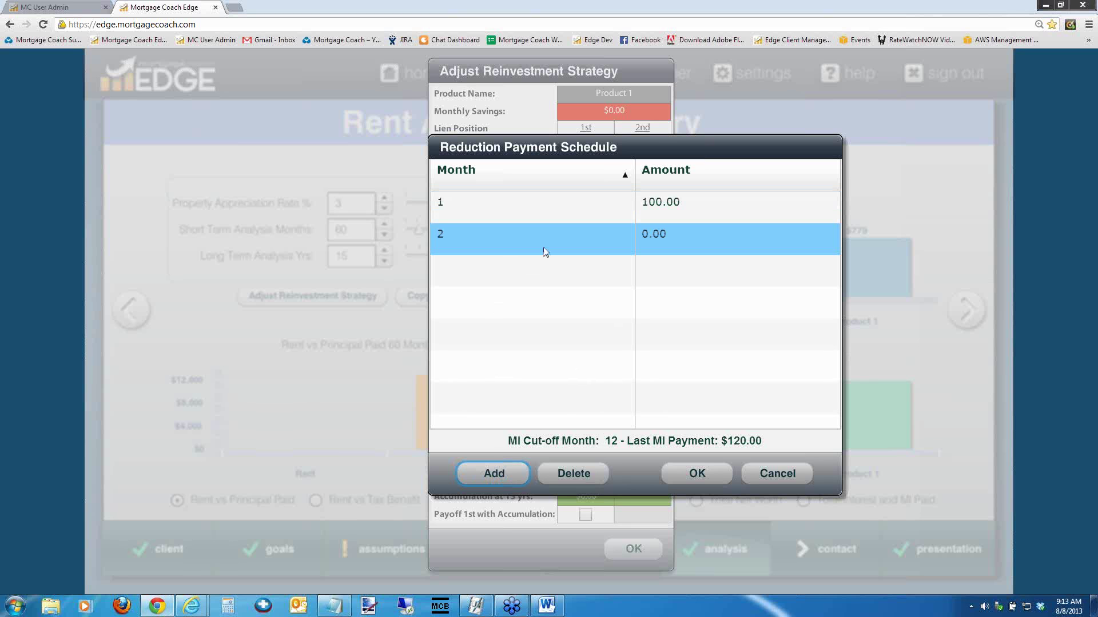
left_click(496, 240)
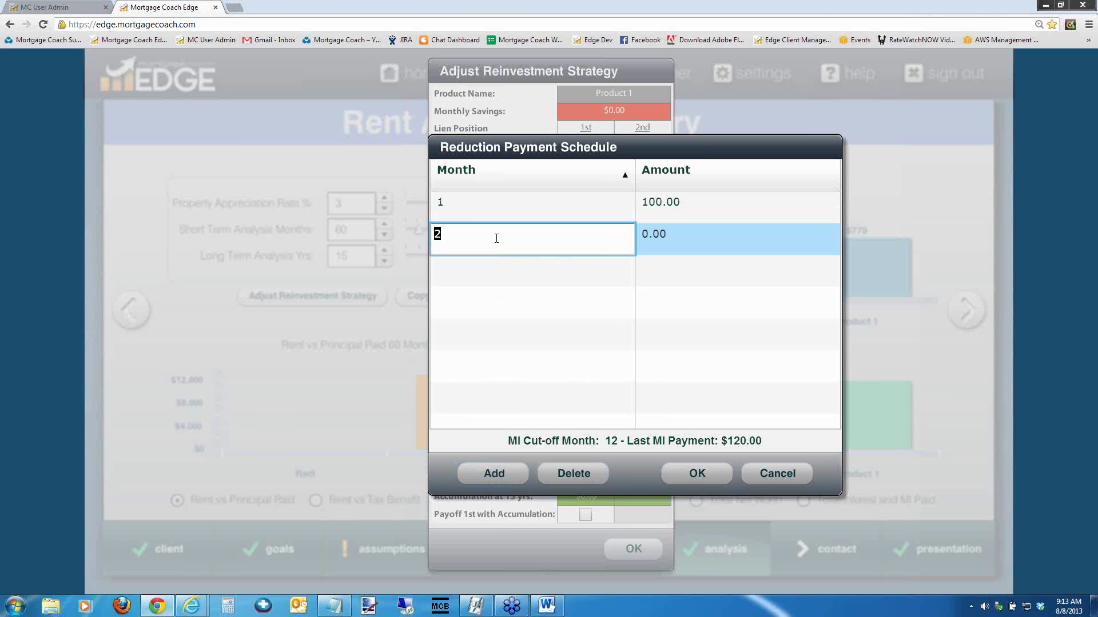
type("13")
key("Tab")
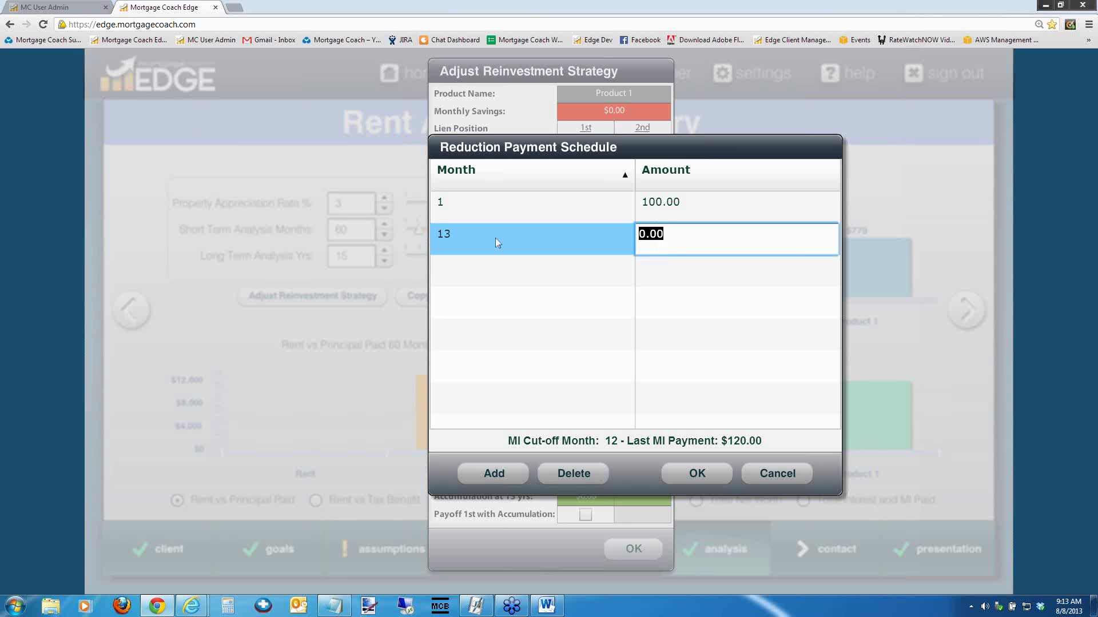
type("220")
key("Tab")
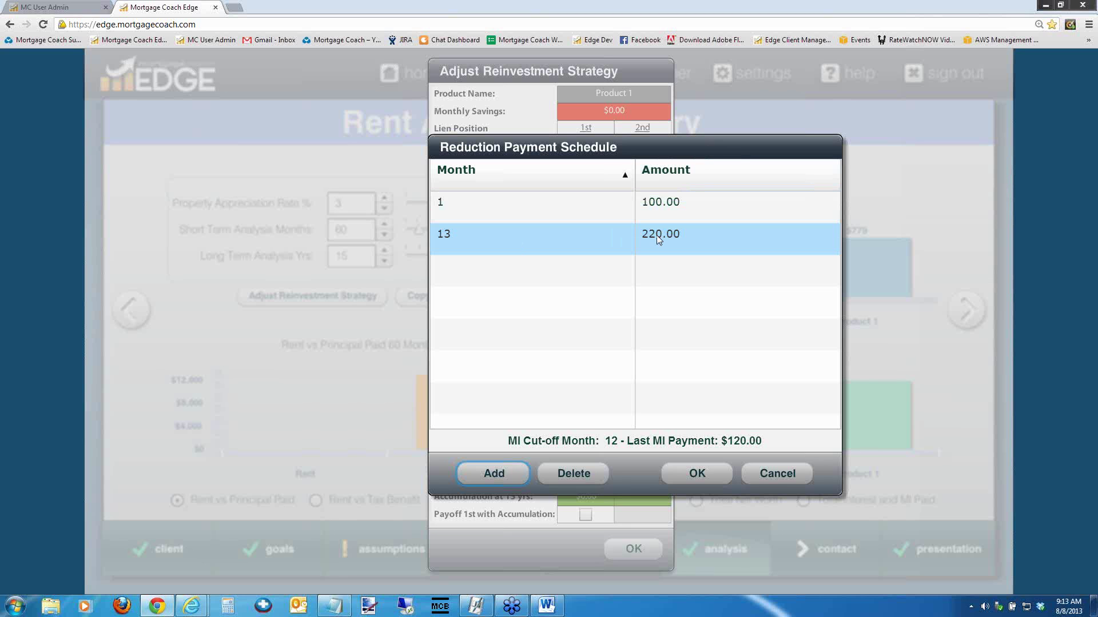
Add a third reduction schedule row for month 96, leaving its amount at 0.00
left_click(494, 473)
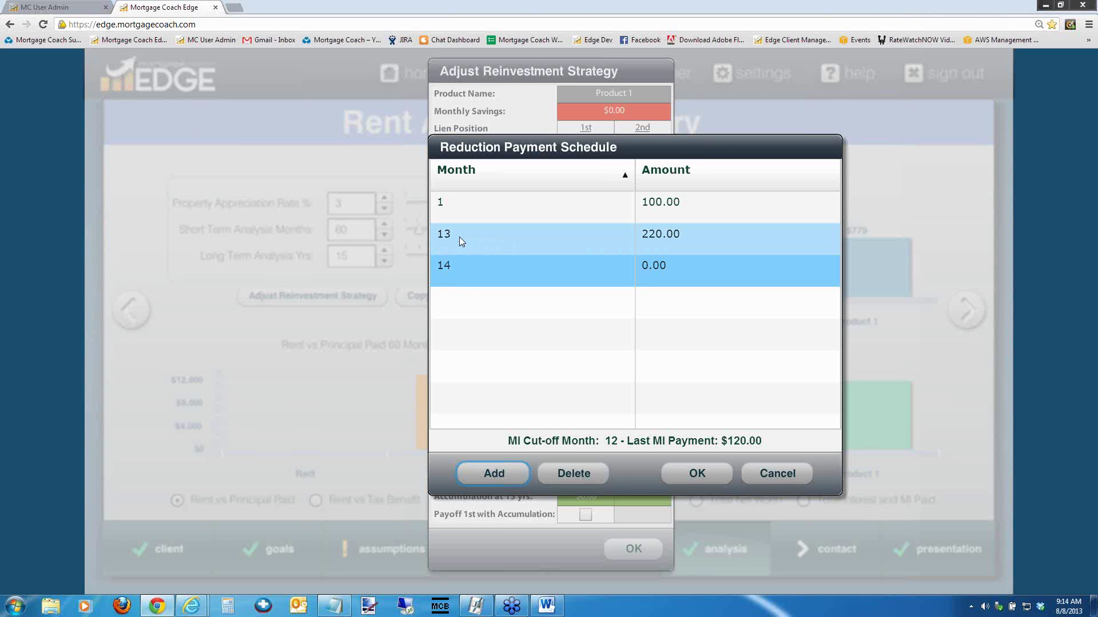
left_click(453, 265)
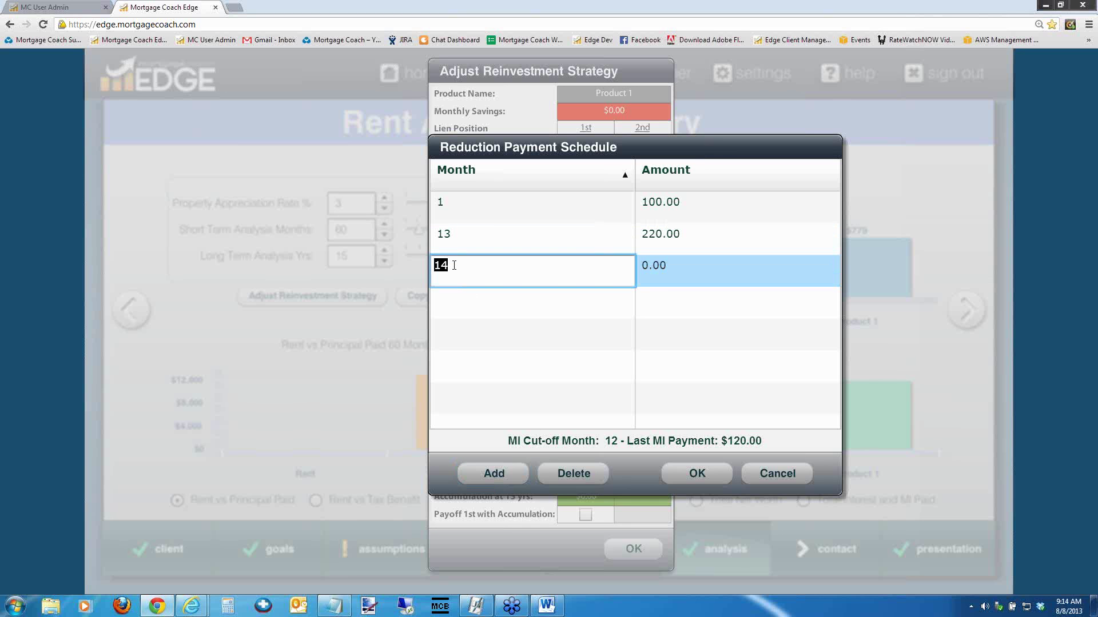
type("96")
key("Tab")
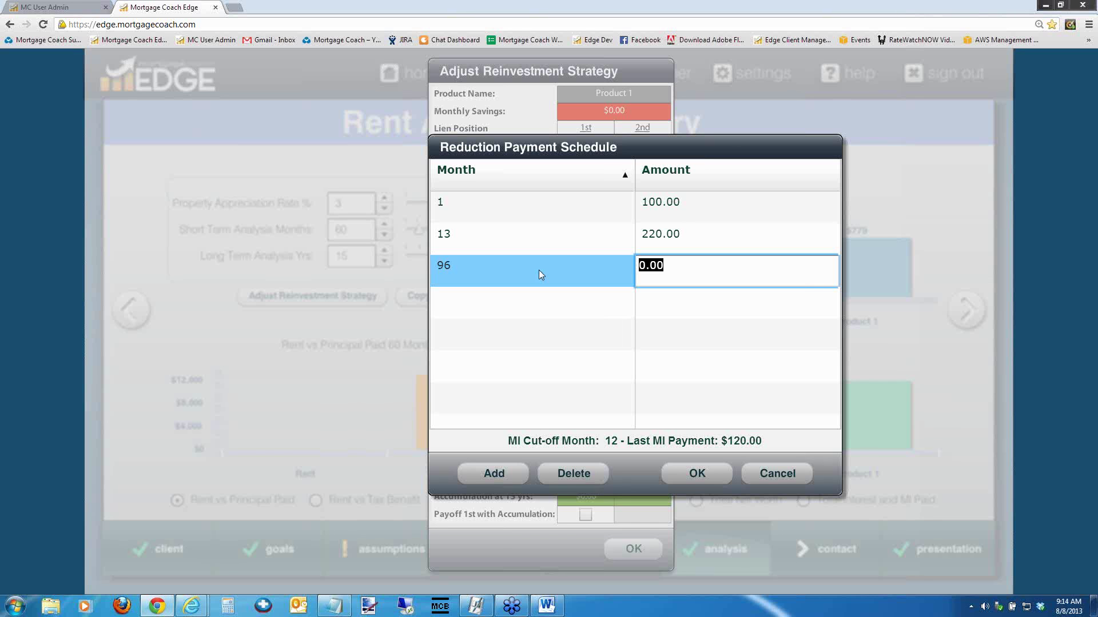
Delete the month 1 and month 13 rows from the reduction payment schedule
left_click(506, 211)
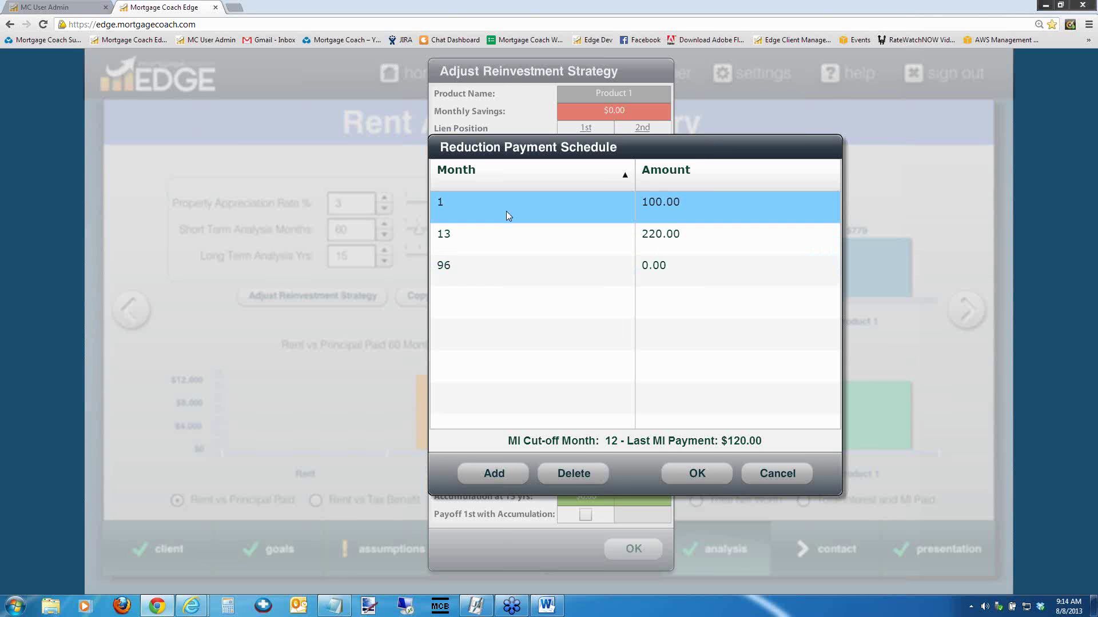
left_click(574, 474)
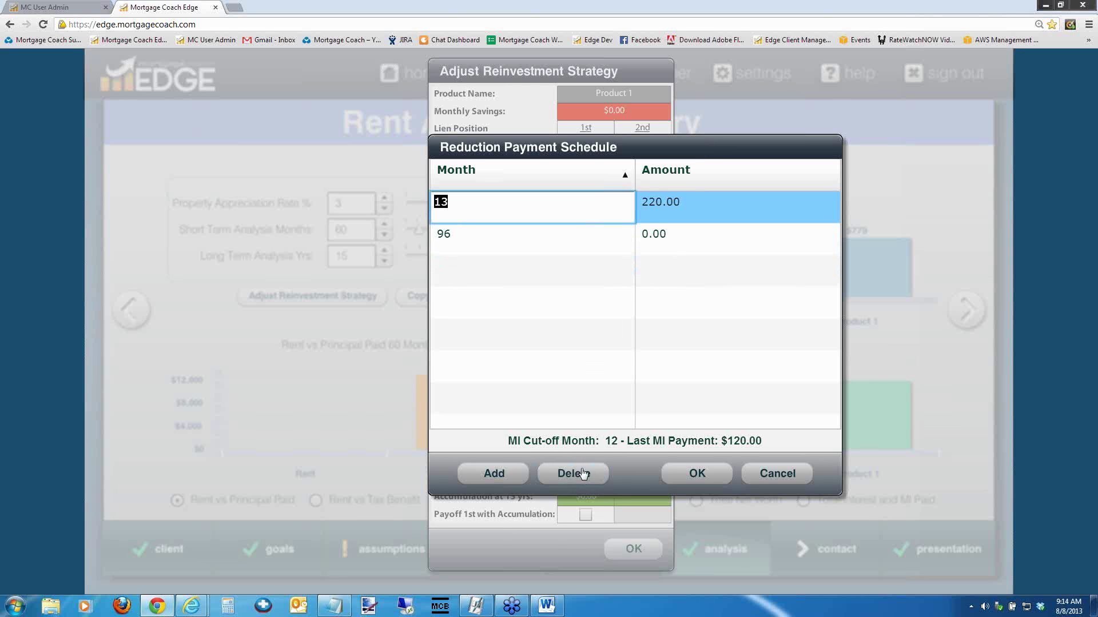
left_click(574, 473)
Change the remaining month 96 row to month 13 with a 10,000.00 amount
left_click(513, 213)
left_click(510, 209)
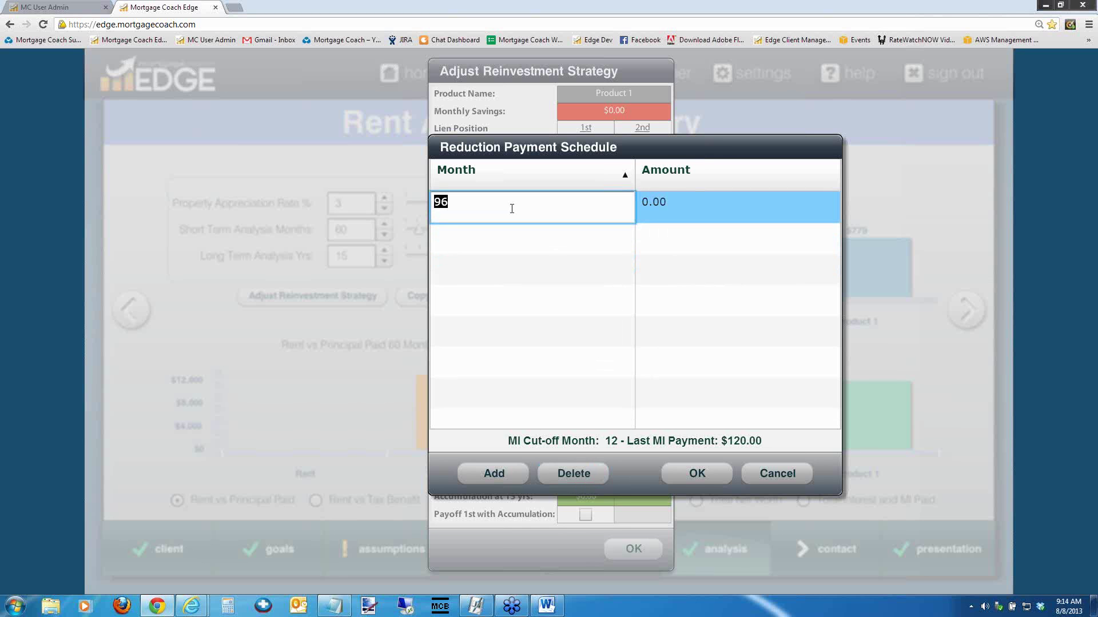
type("13")
key("Tab")
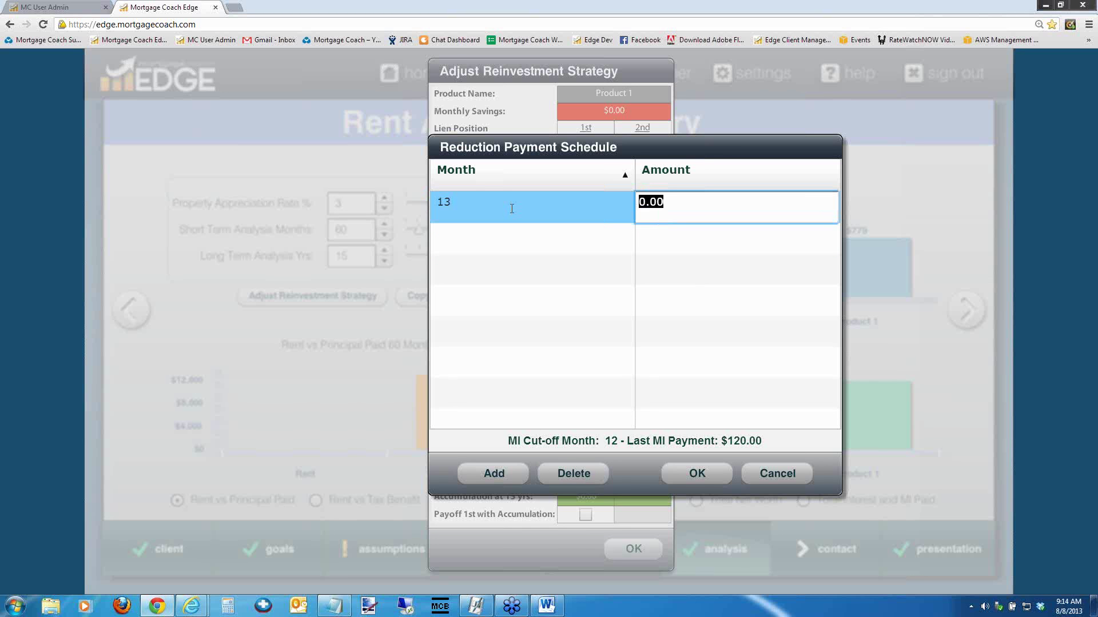
type("10,000")
key("Tab")
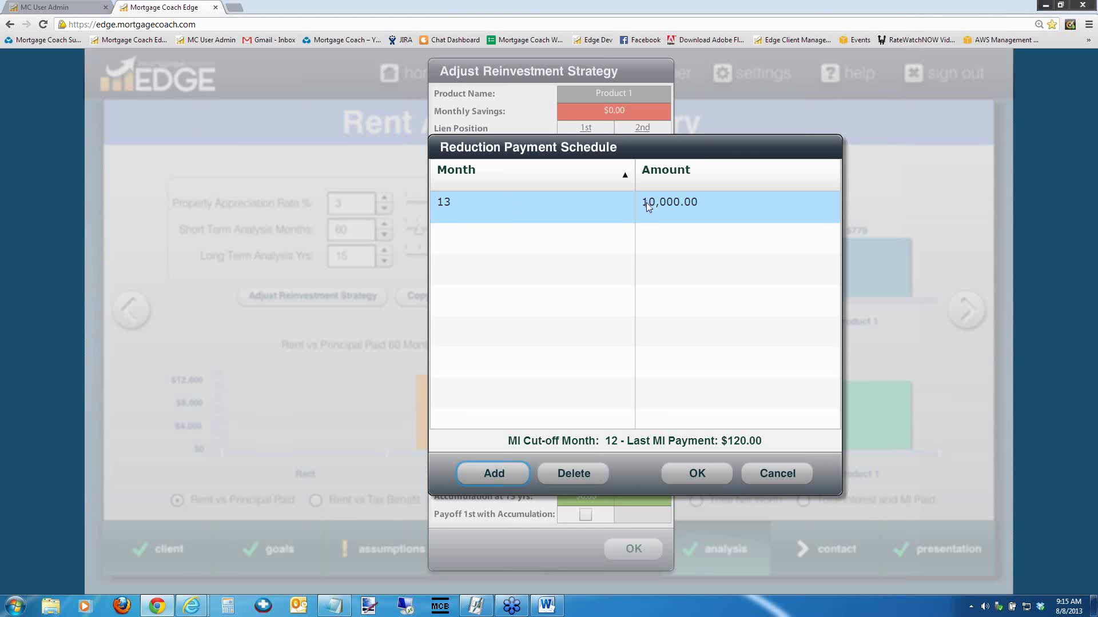
Add another schedule row, then cancel the Reduction Payment Schedule without saving
left_click(493, 474)
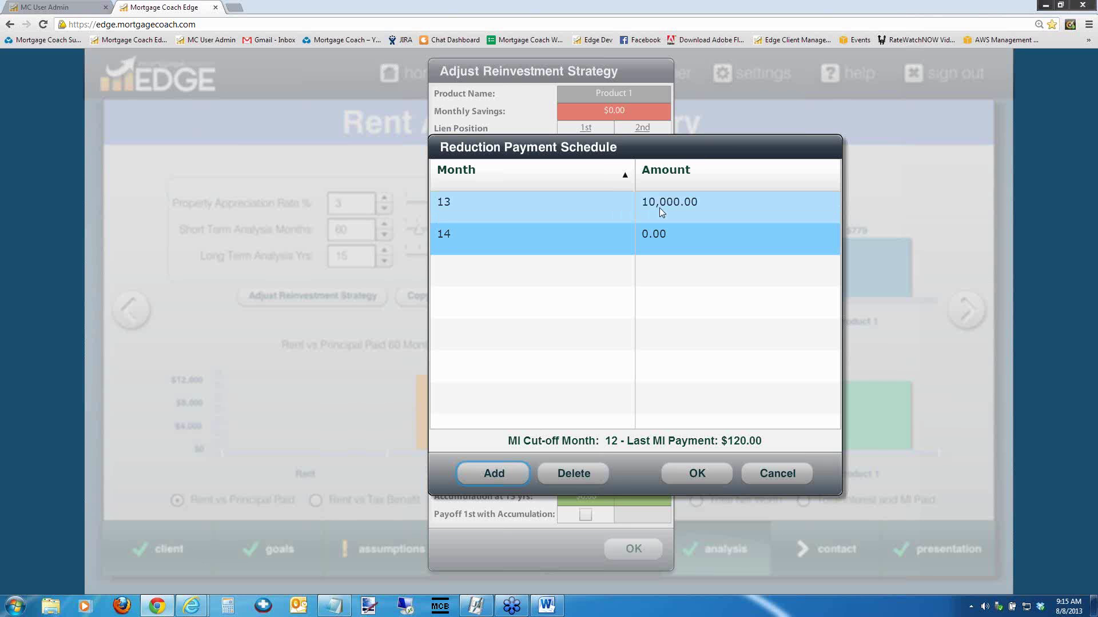
left_click(767, 477)
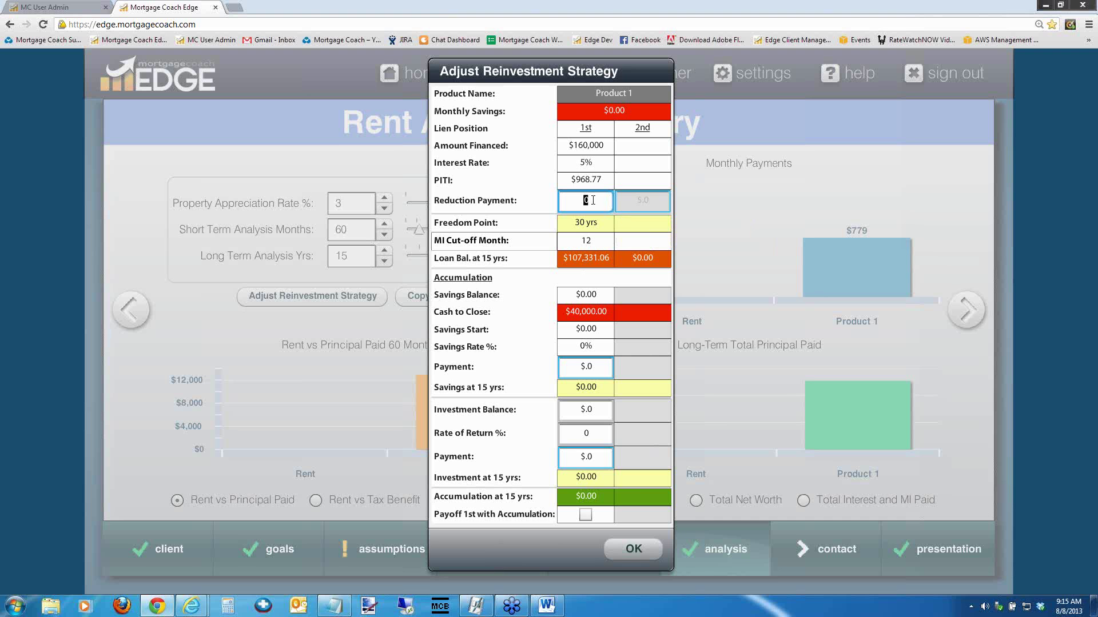
Close the reinvestment dialog and mark Product 1 as including a 2nd lien
left_click(632, 549)
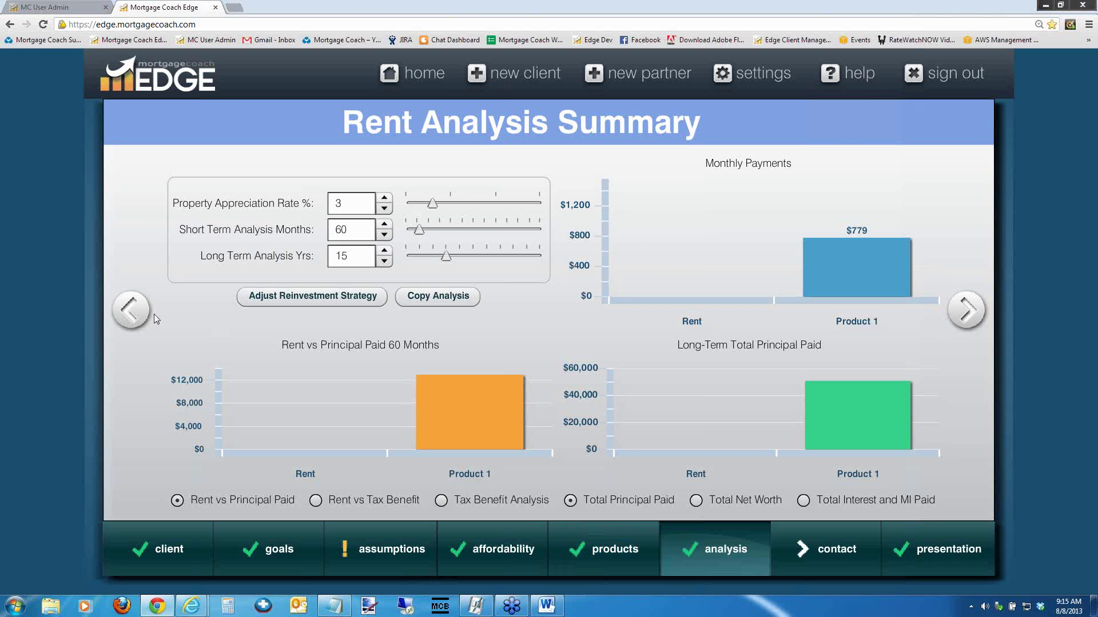
left_click(131, 309)
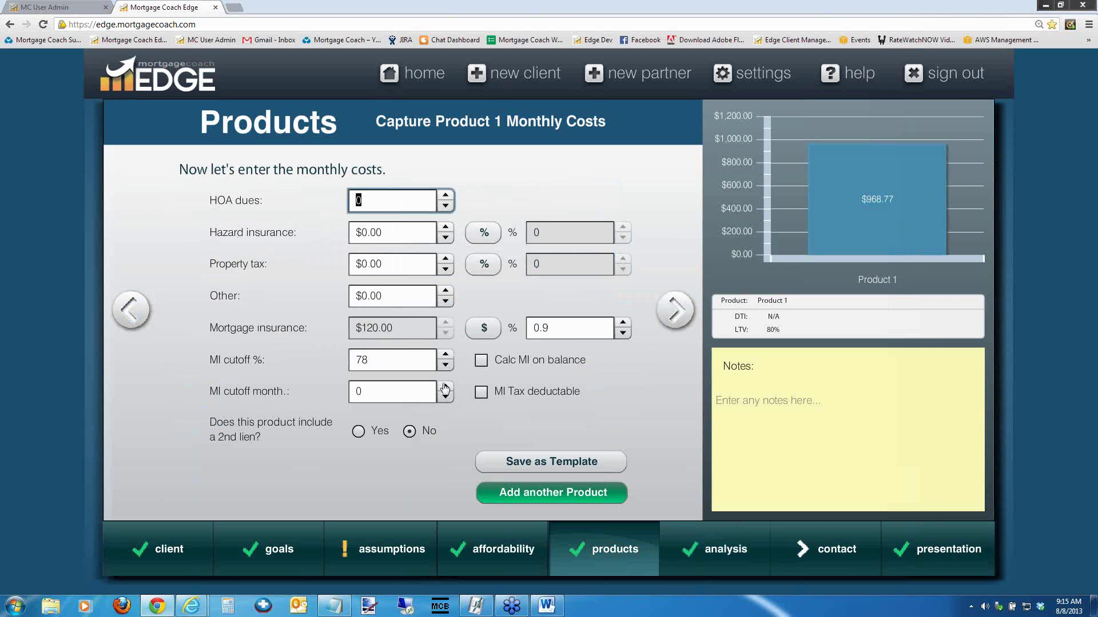
left_click(358, 433)
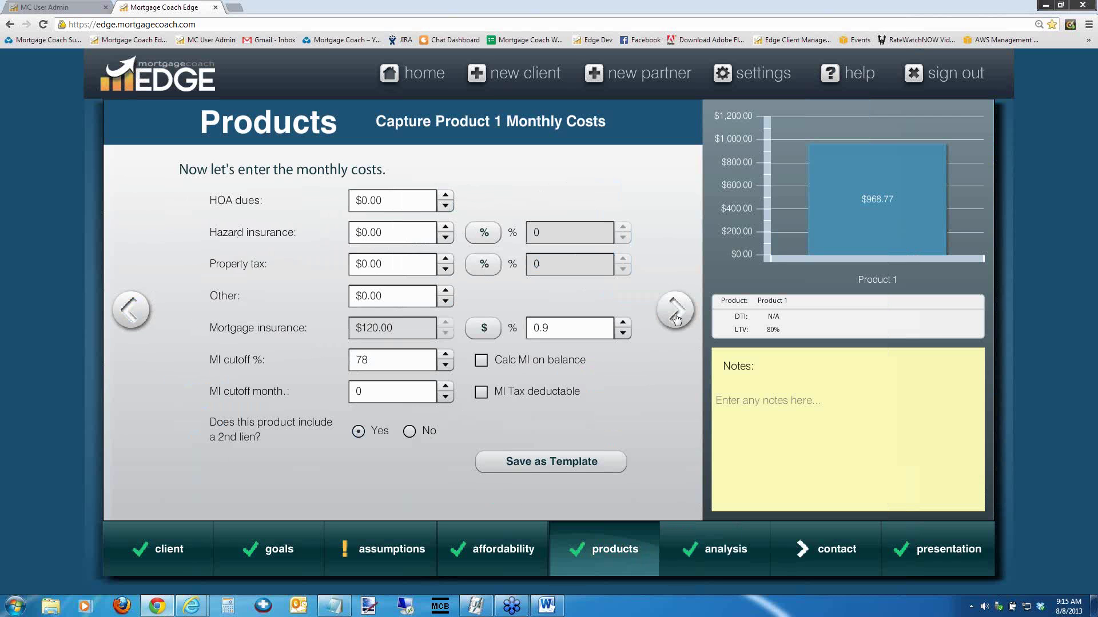
left_click(674, 312)
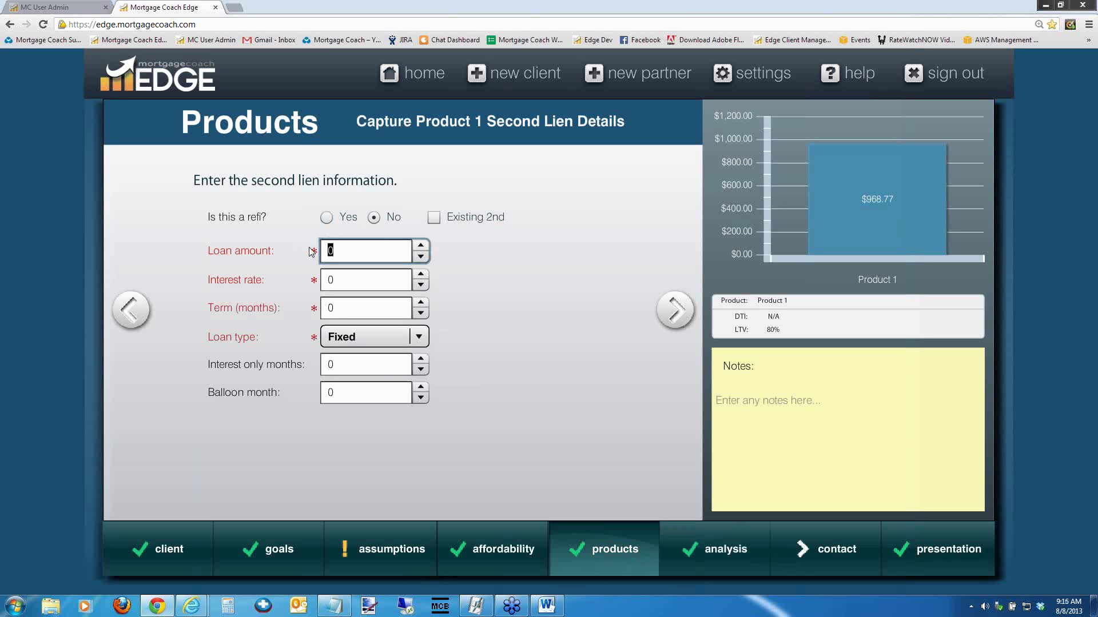
Enter a $50,000 second lien at 5% for 360 months and advance to the Rent Analysis Summary
type("50000")
key("Tab")
type("5")
key("Tab")
type("360")
key("Tab")
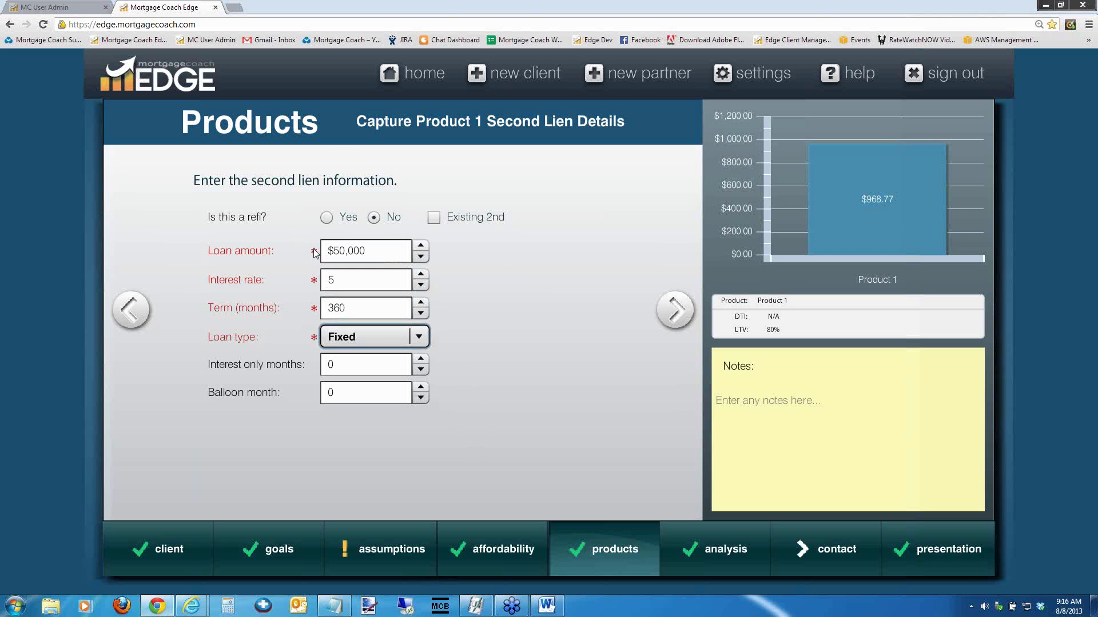
left_click(675, 315)
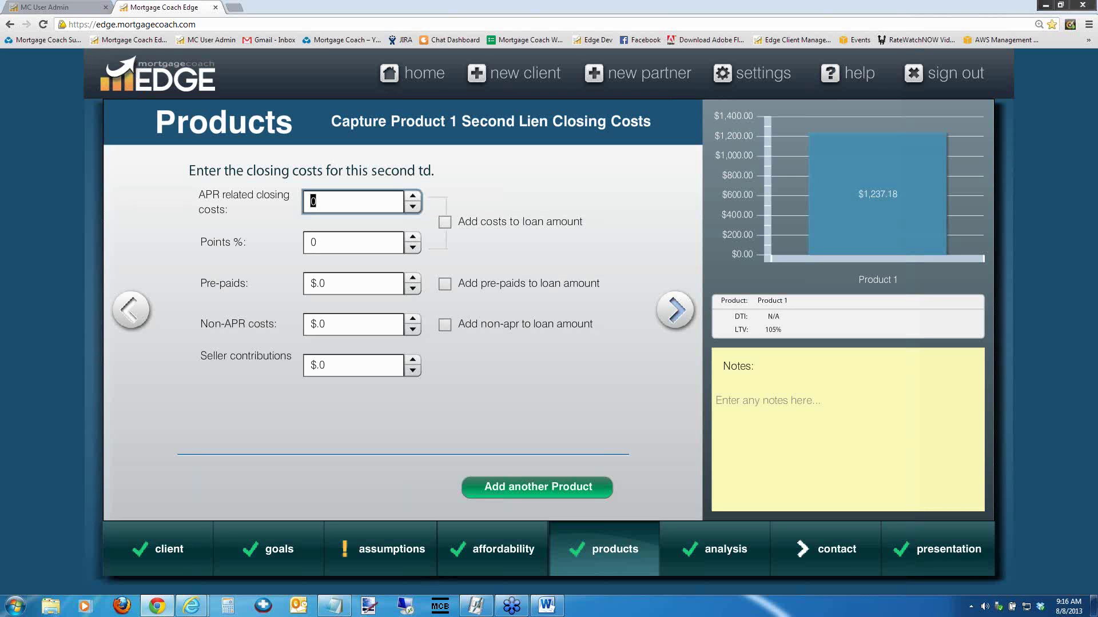
left_click(675, 312)
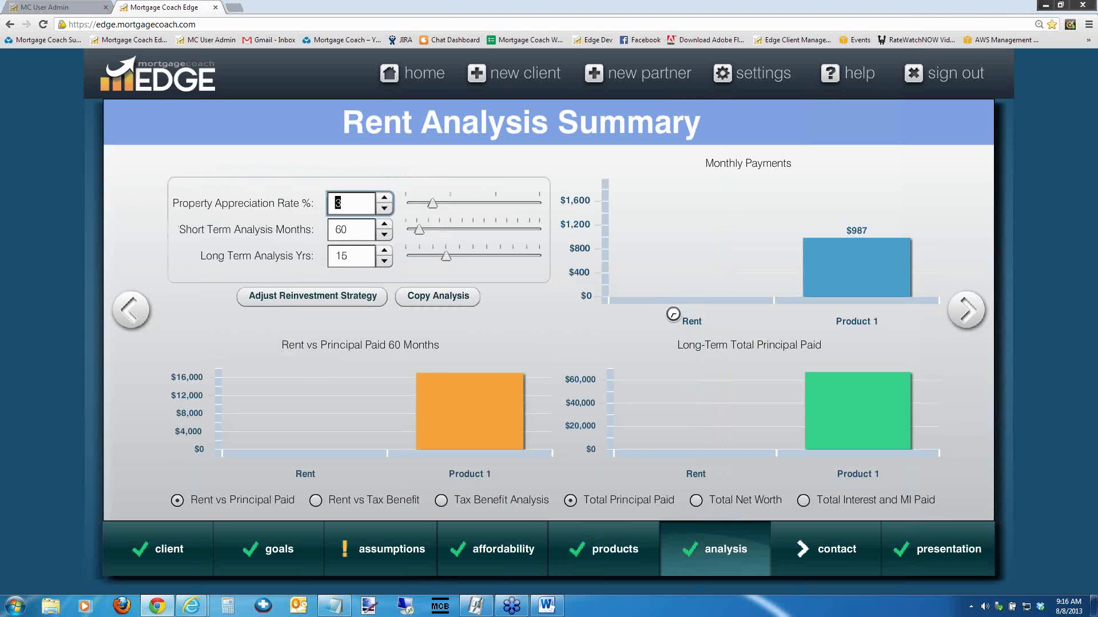
Open Adjust Reinvestment Strategy to show the 2nd lien's $50,000 at 5% column
left_click(295, 297)
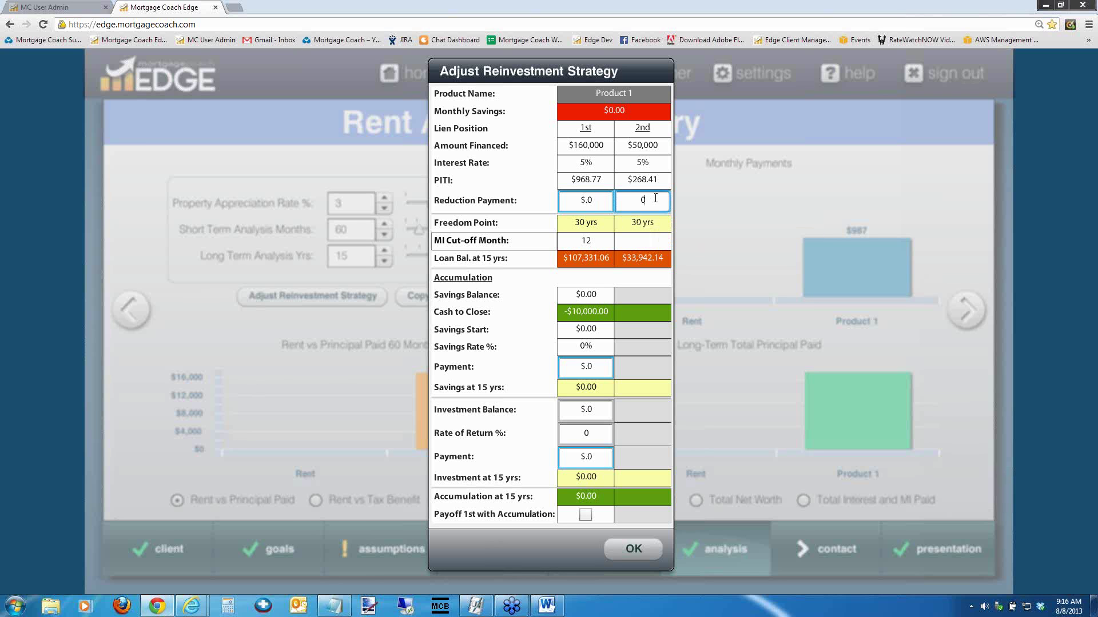
Give the 2nd lien a $100 reduction payment
key("Tab")
type("100")
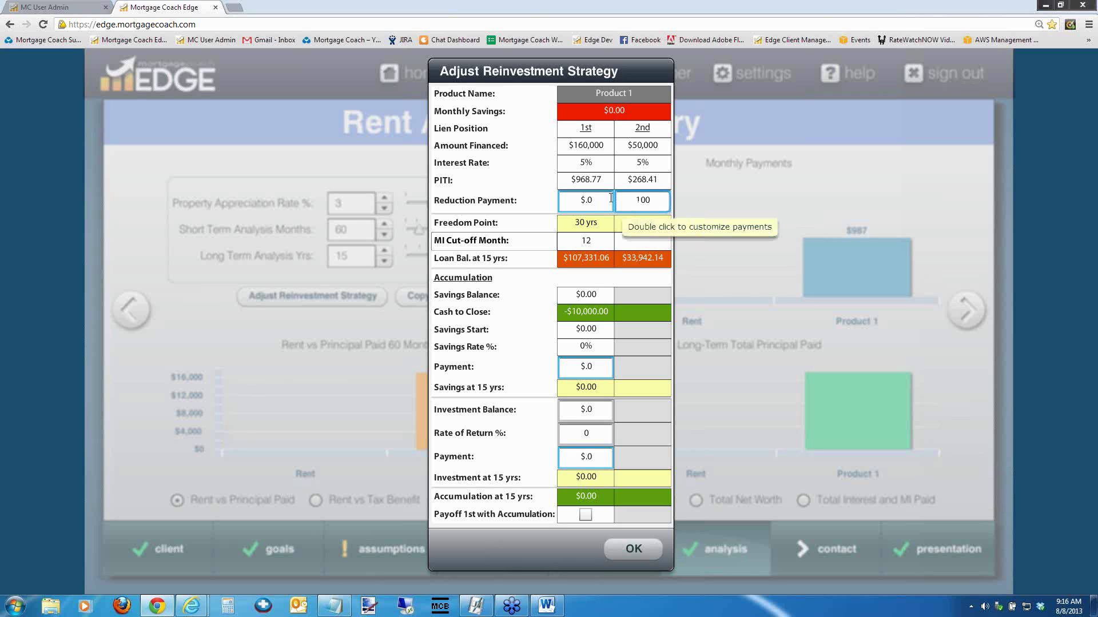
key("Tab")
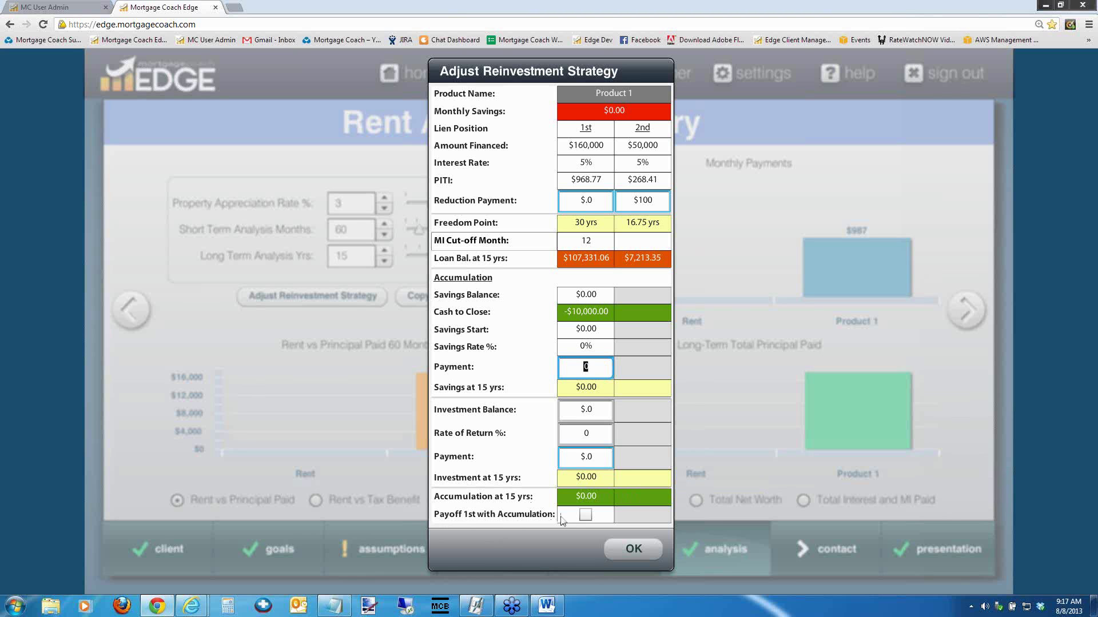
Set the investment rate of return to 3% and the investment payment to $200
left_click(599, 369)
key("ctrl+a")
left_click(597, 434)
type("3")
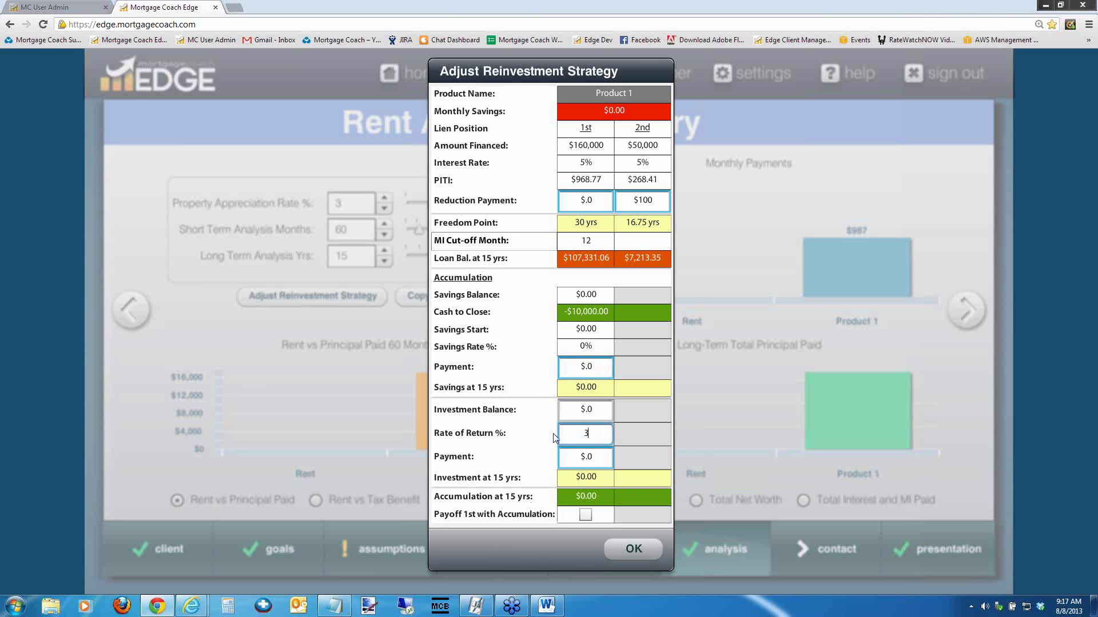
key("Tab")
type("200")
key("Tab")
Accept the Investment Payment Schedule and enable Payoff 1st with Accumulation
left_click(593, 461)
left_click(593, 460)
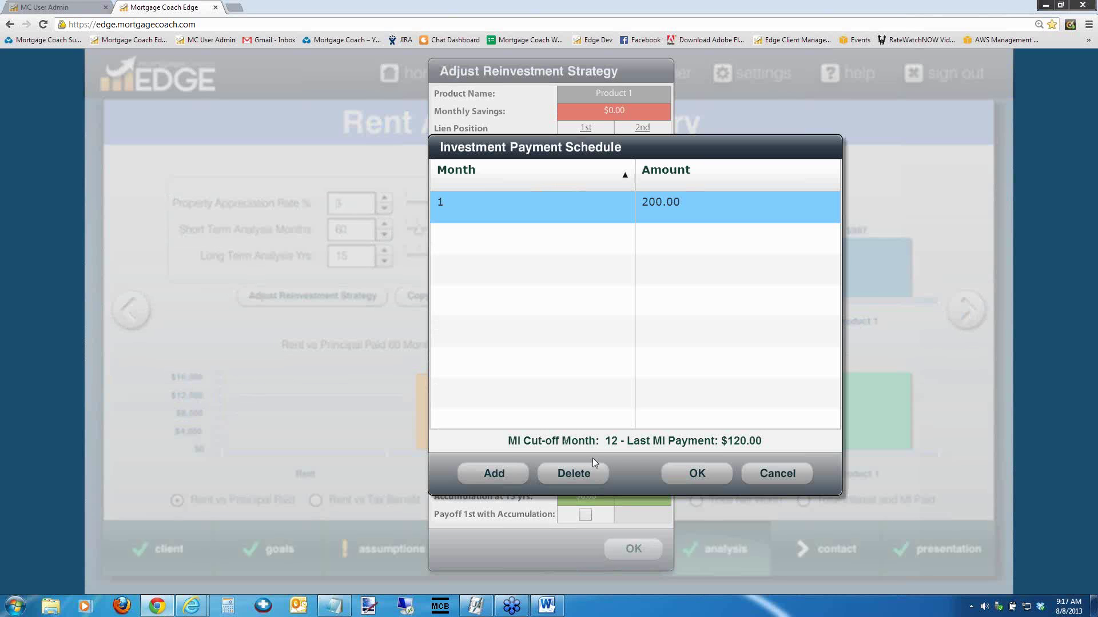
left_click(697, 474)
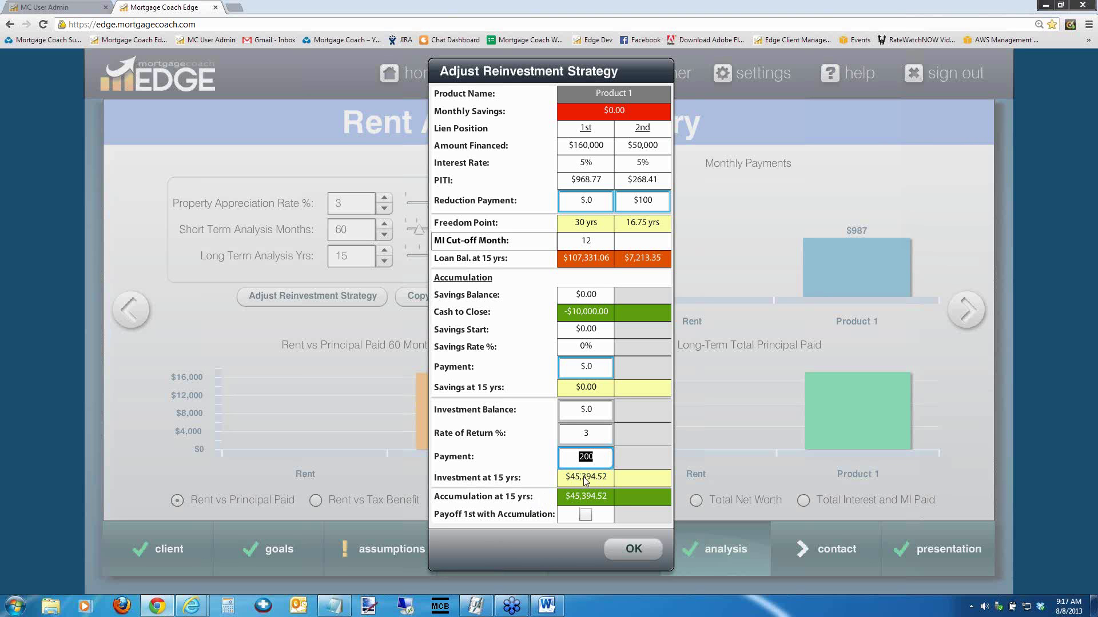
left_click(584, 516)
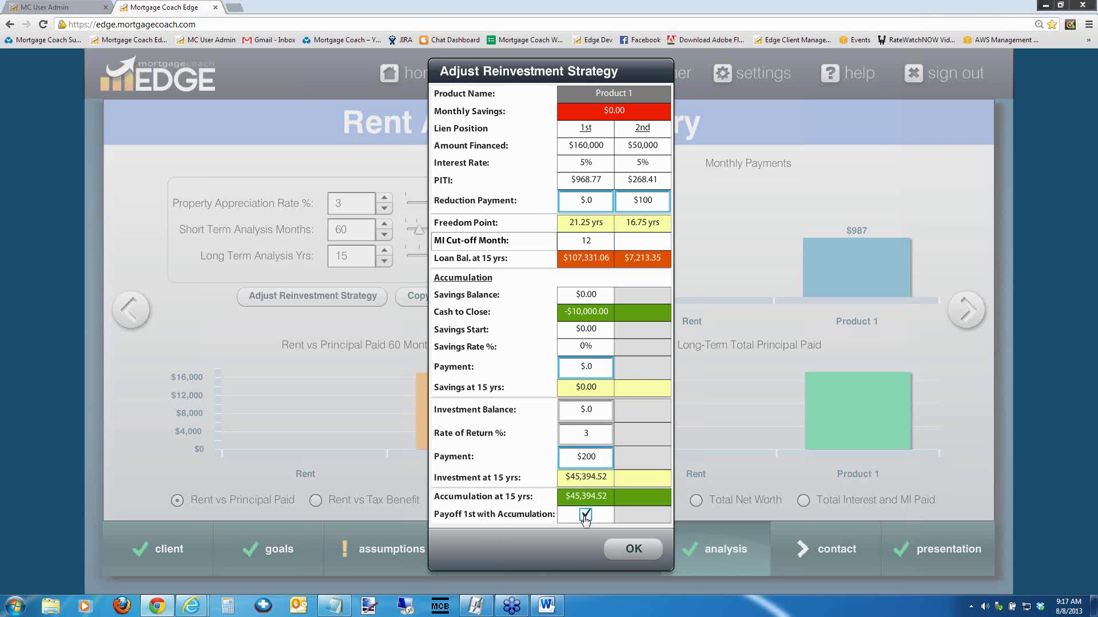
left_click(585, 516)
left_click(585, 514)
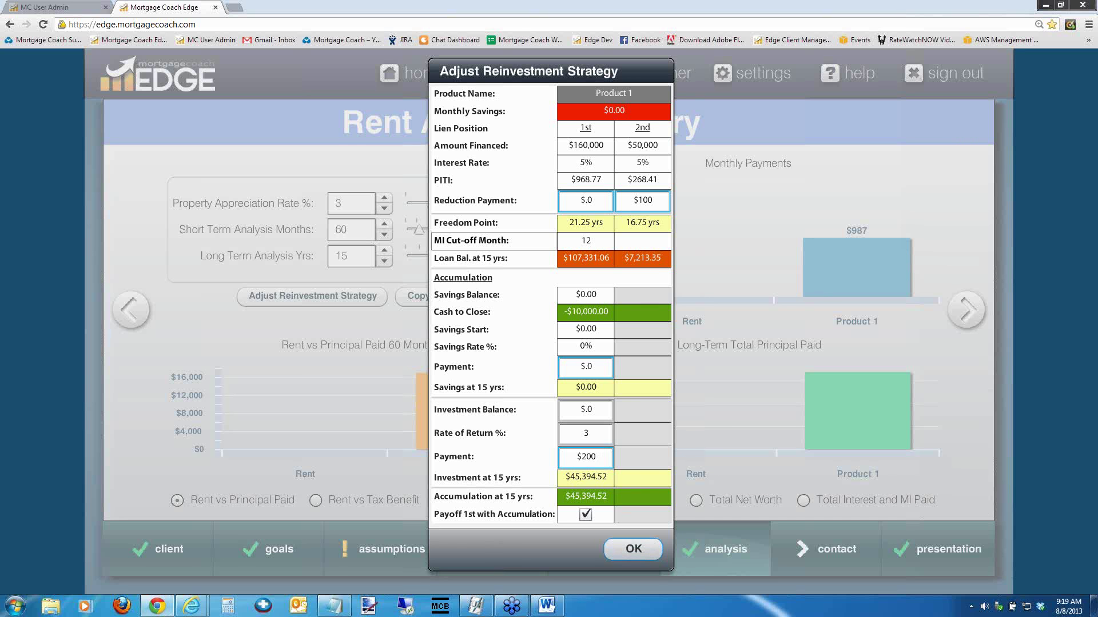
Close the reinvestment dialog and switch the chart to Long-Term Total Net Worth
left_click(632, 549)
left_click(696, 501)
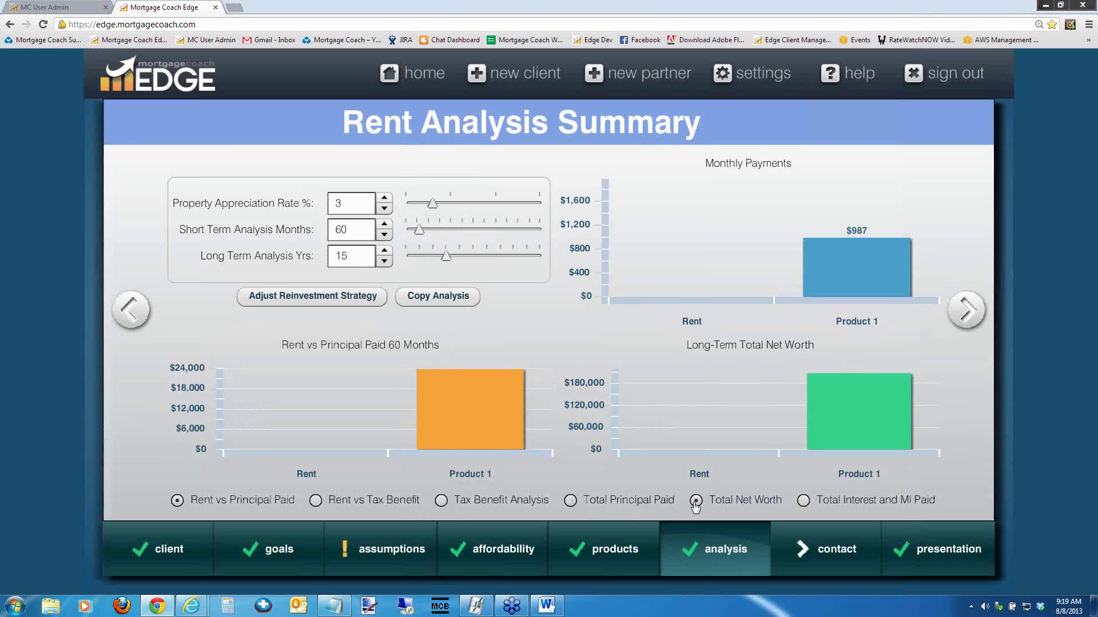
mouse_move(646, 415)
left_click_drag(346, 256, 296, 256)
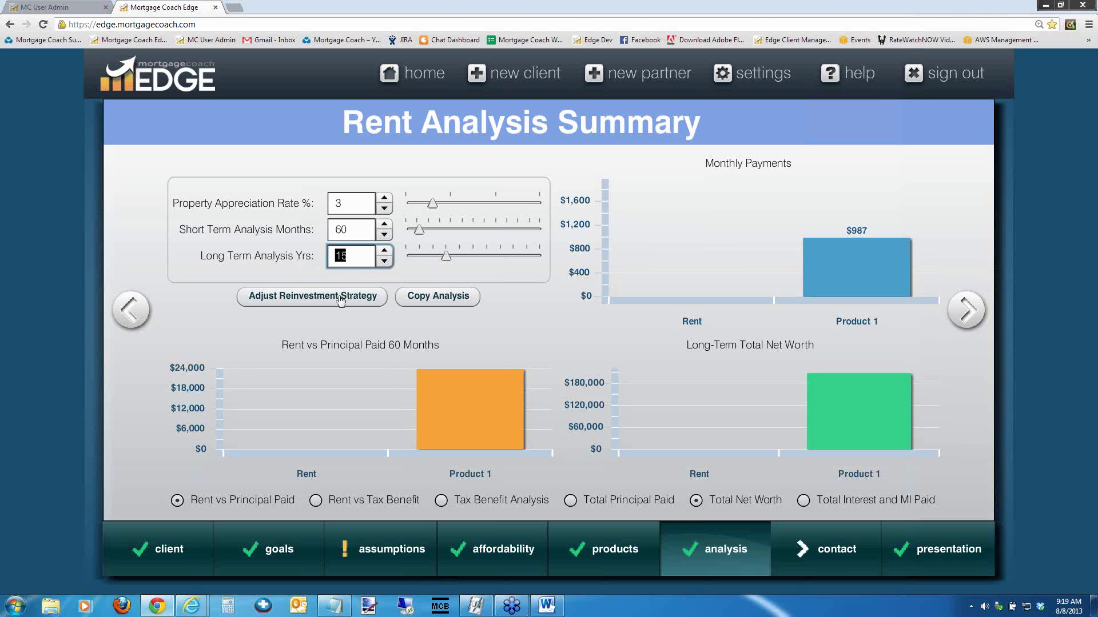
left_click(733, 200)
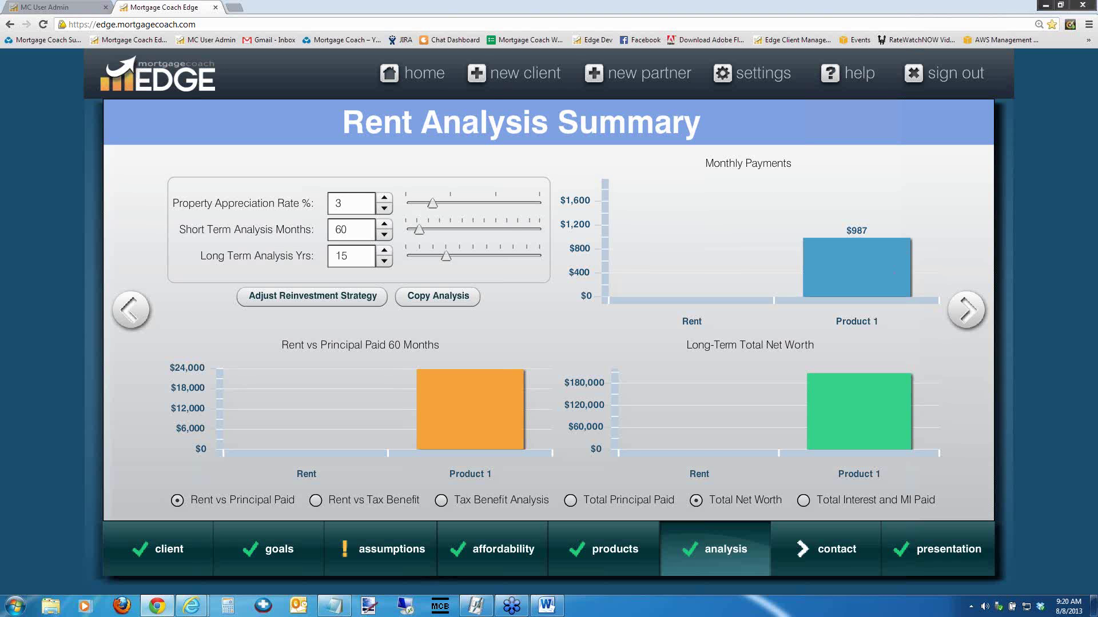
key("alt+Tab")
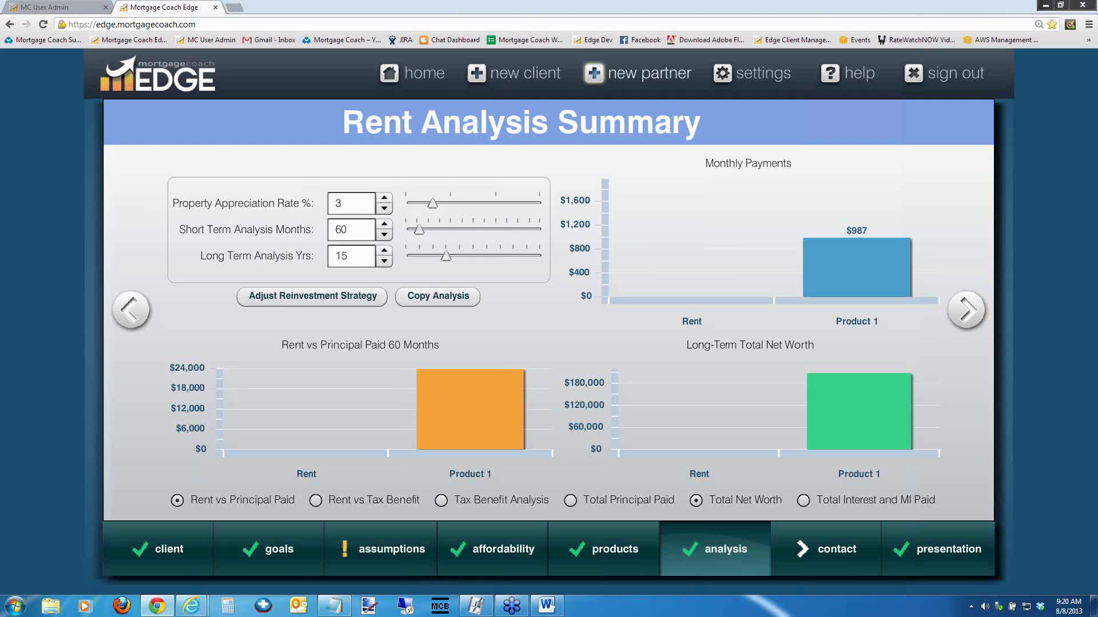
Start a new partner and enter the partner's first and last name
left_click(594, 74)
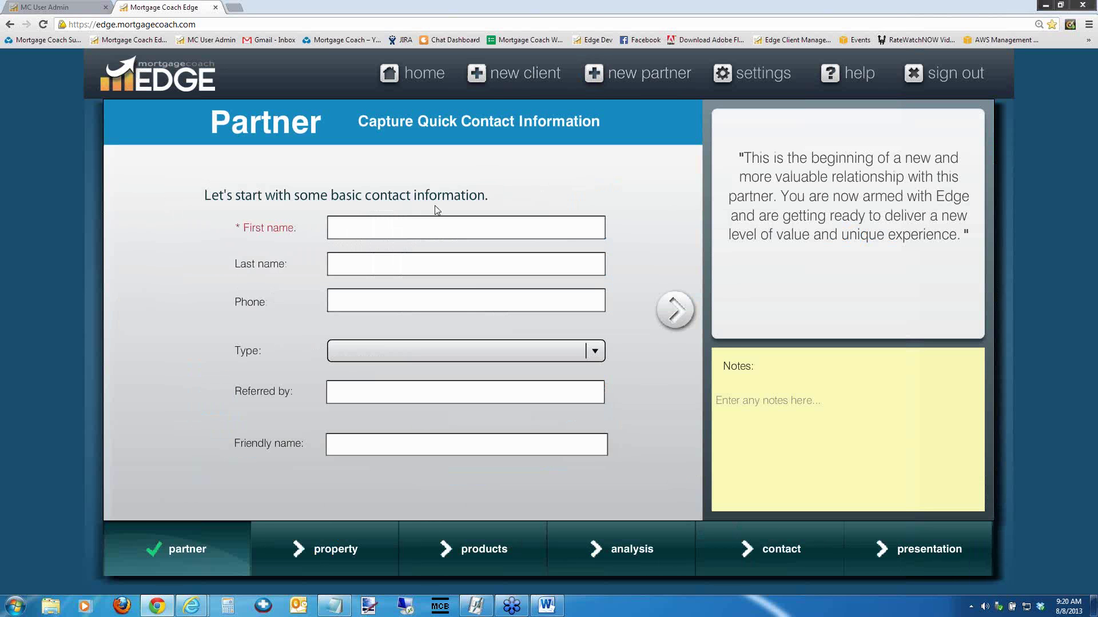
left_click(418, 228)
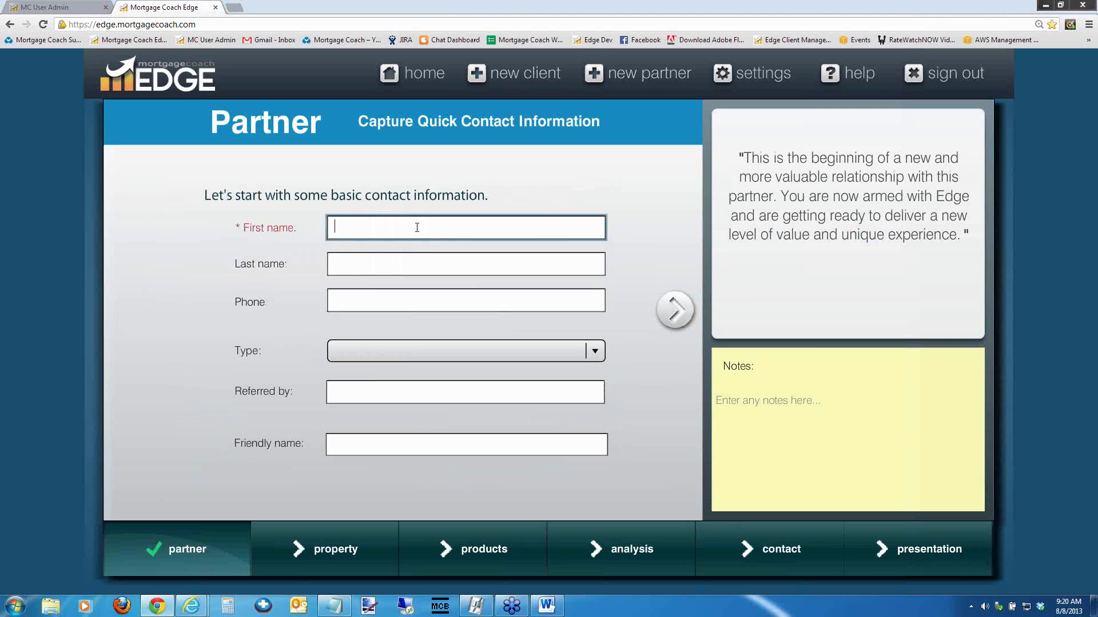
type("Joe")
key("Tab")
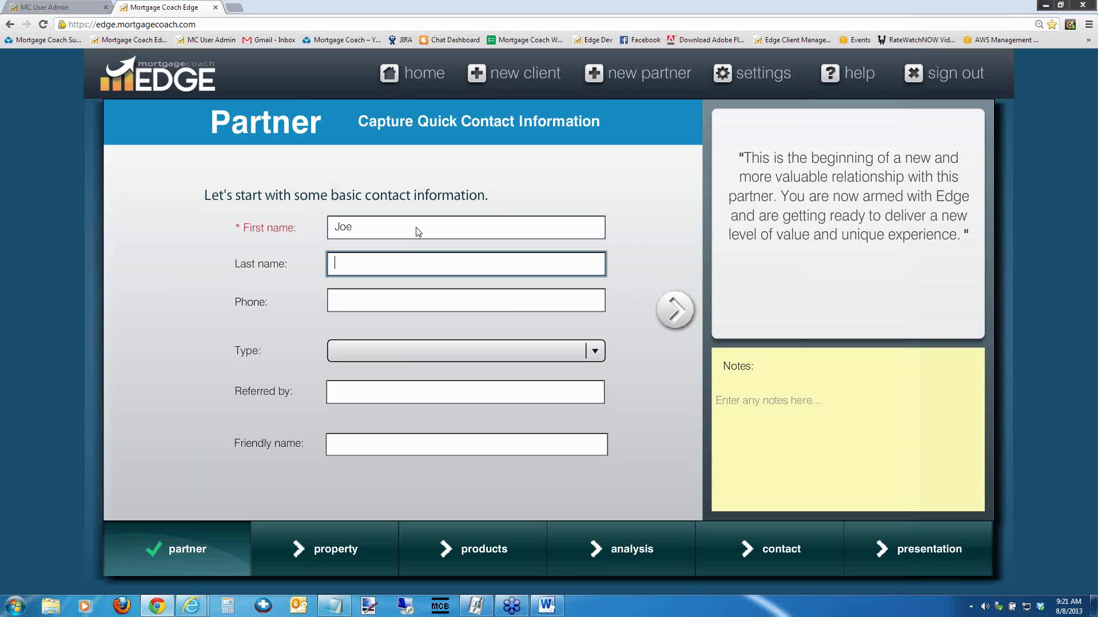
type("Partner")
key("Tab")
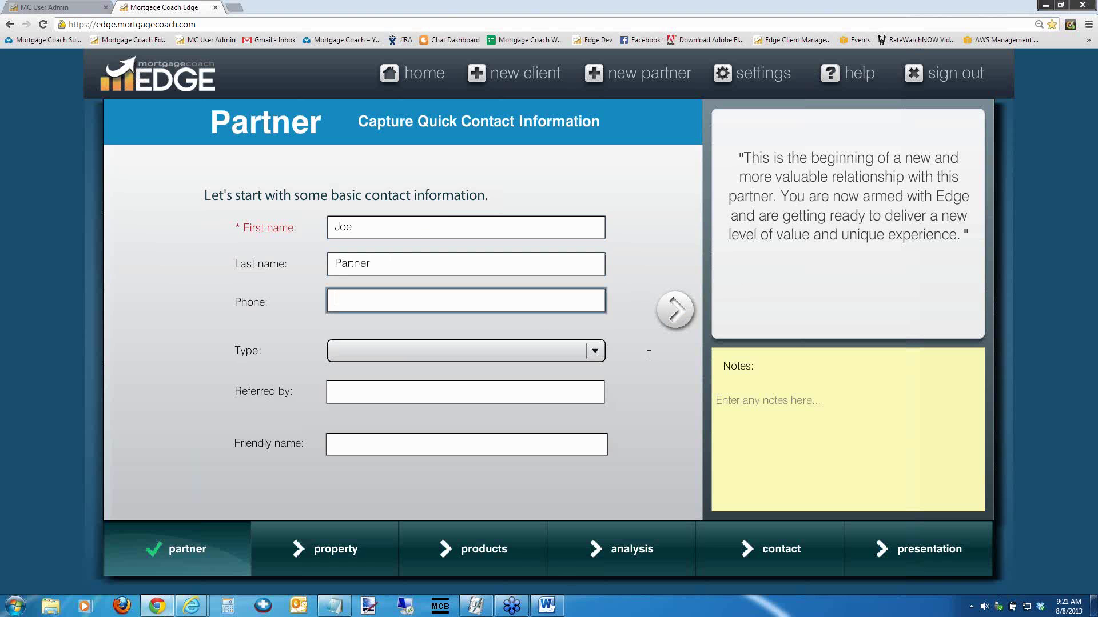
Advance through the property, features and images pages to Product 1 details
left_click(676, 310)
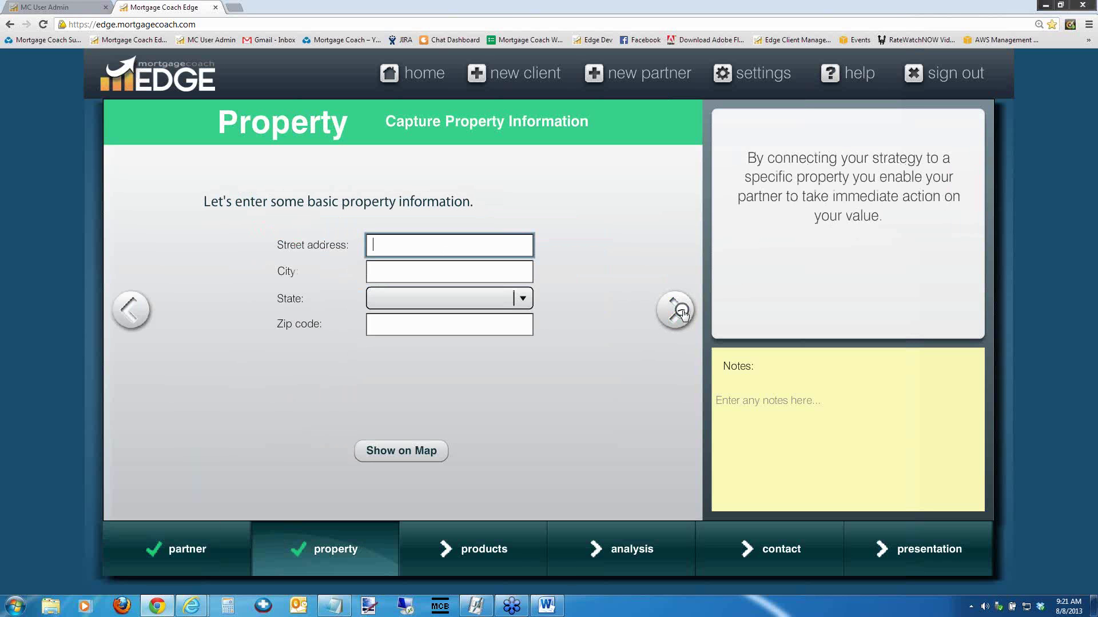
left_click(676, 310)
left_click(682, 312)
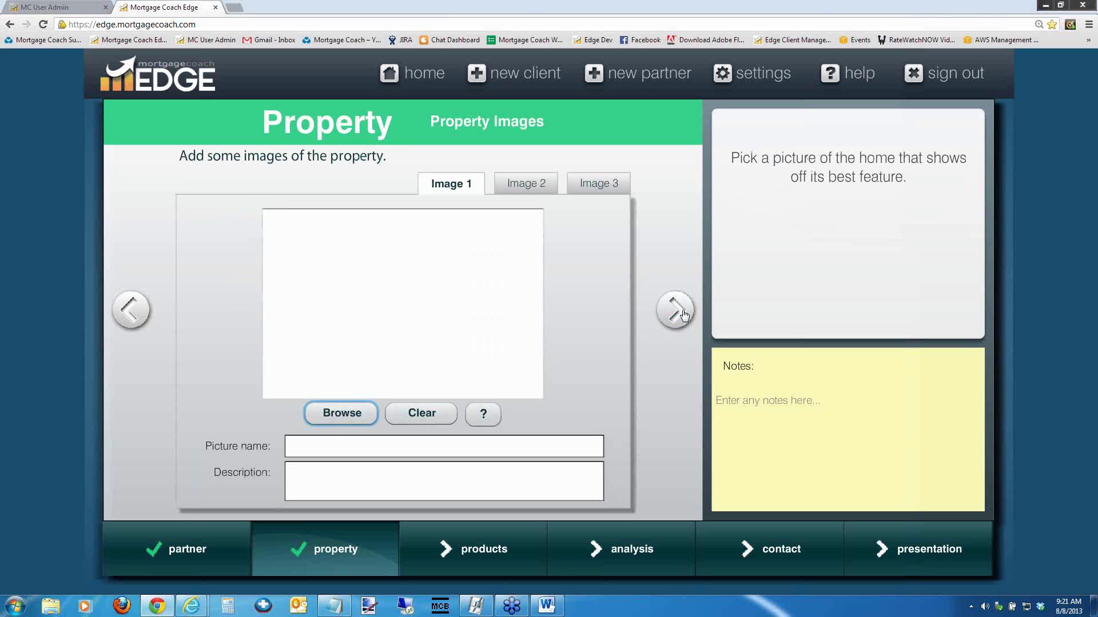
left_click(683, 314)
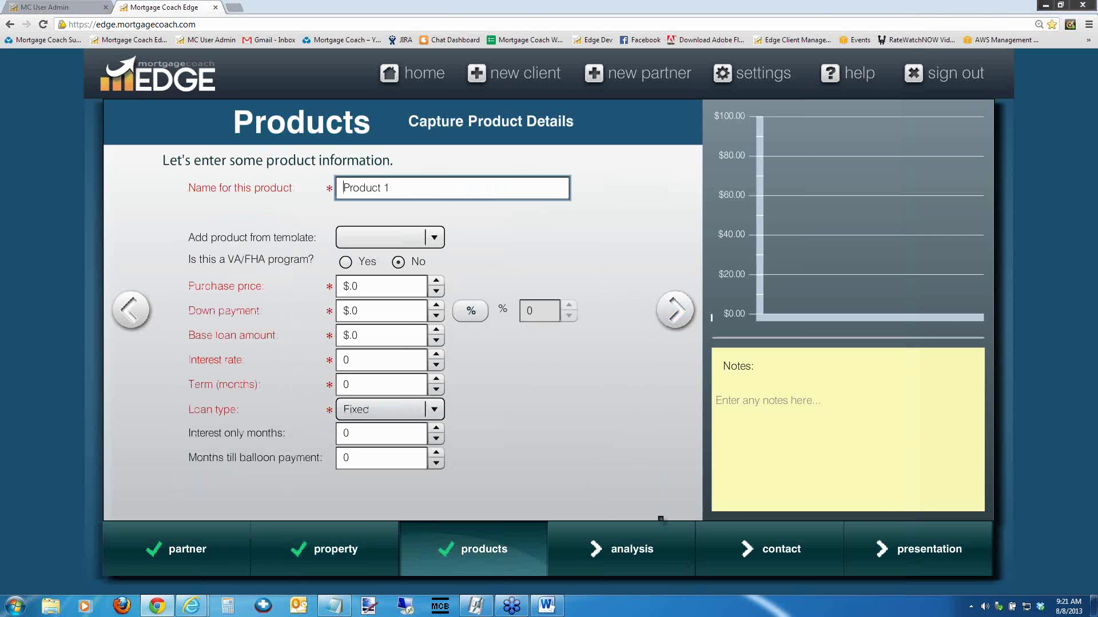
Enter the partner's e-mail address in the contact details, then continue to presentation selection
left_click(752, 537)
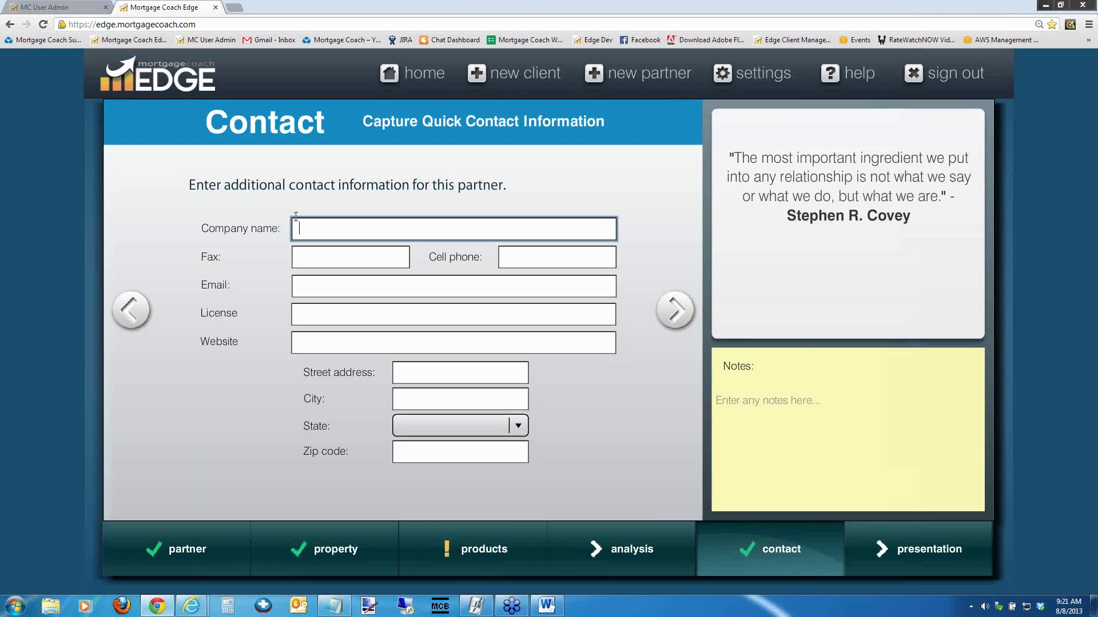
left_click(327, 284)
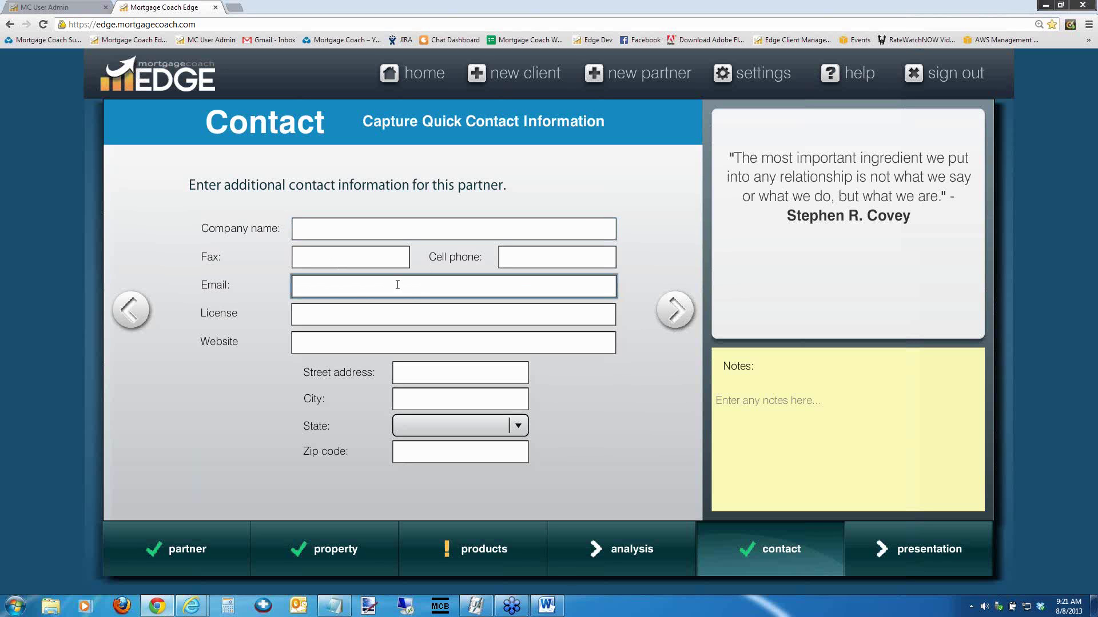
left_click(314, 307)
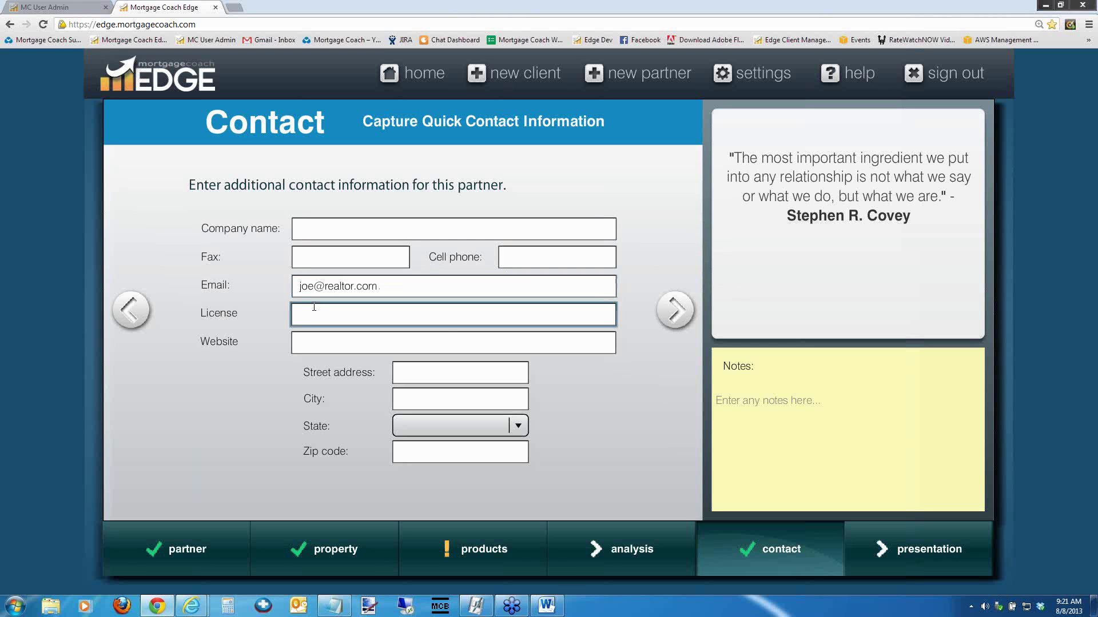
left_click(898, 549)
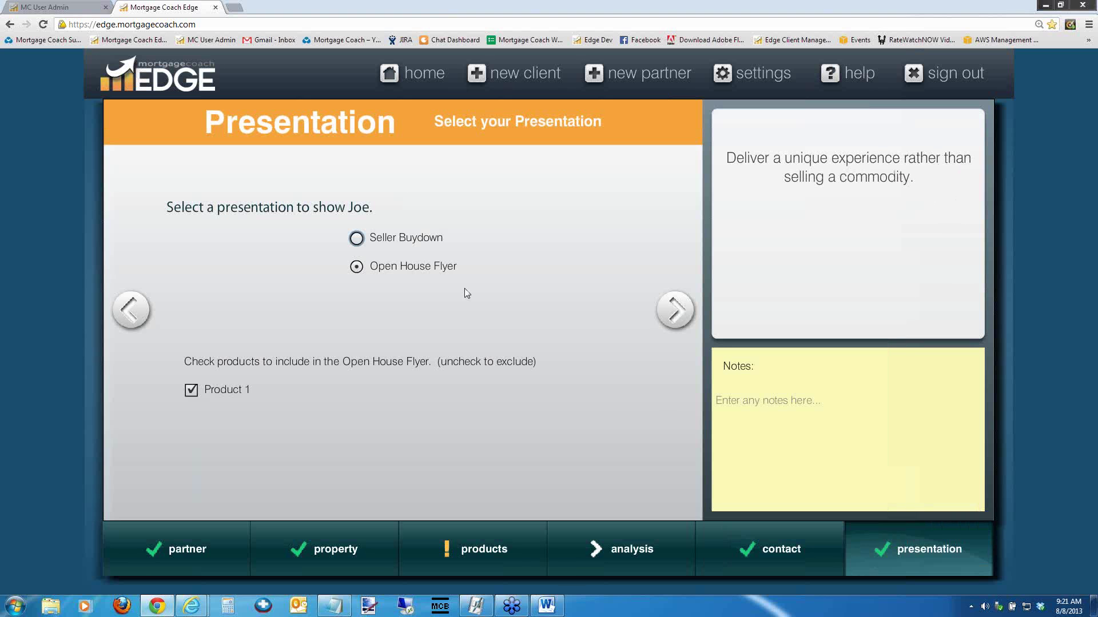
Keep Open House Flyer, advance through its pages to Setup, and enable the partner view alert
left_click(356, 239)
left_click(356, 266)
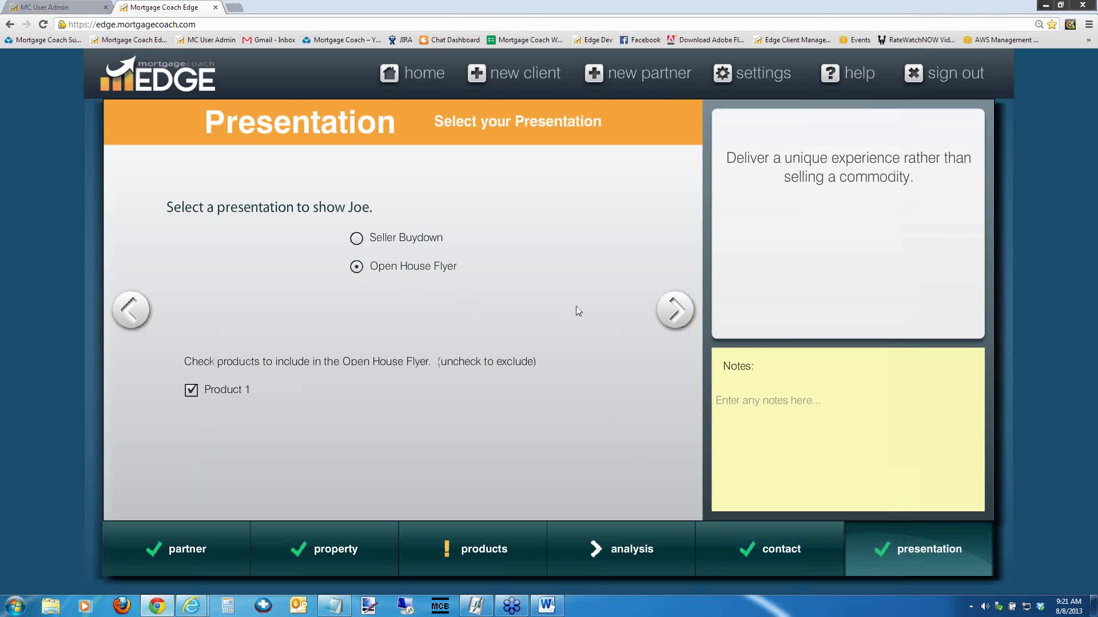
left_click(676, 307)
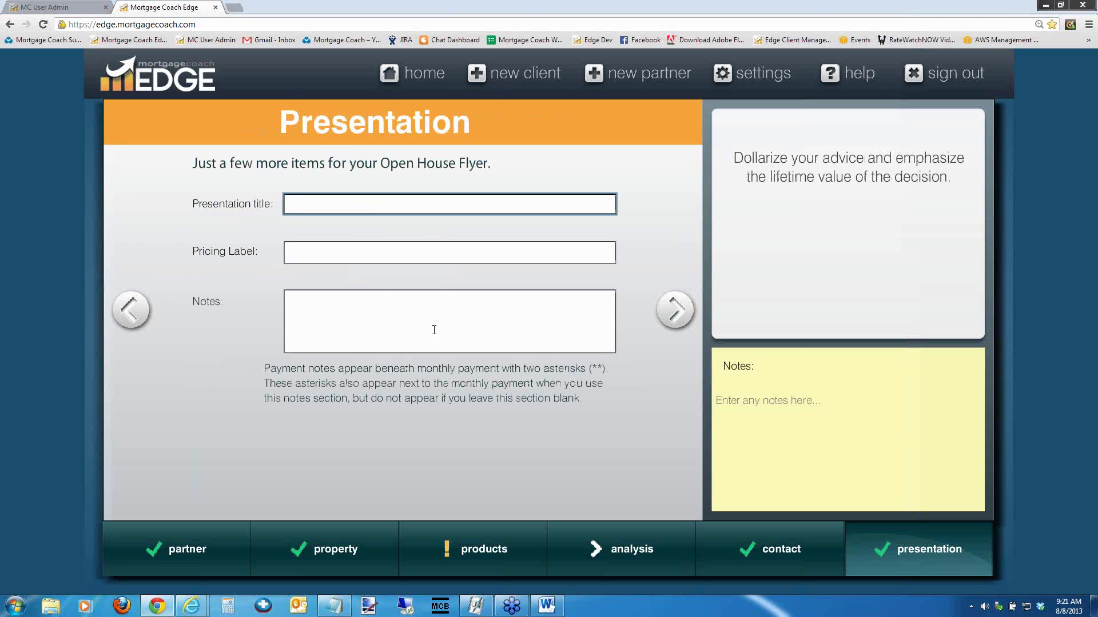
left_click(670, 310)
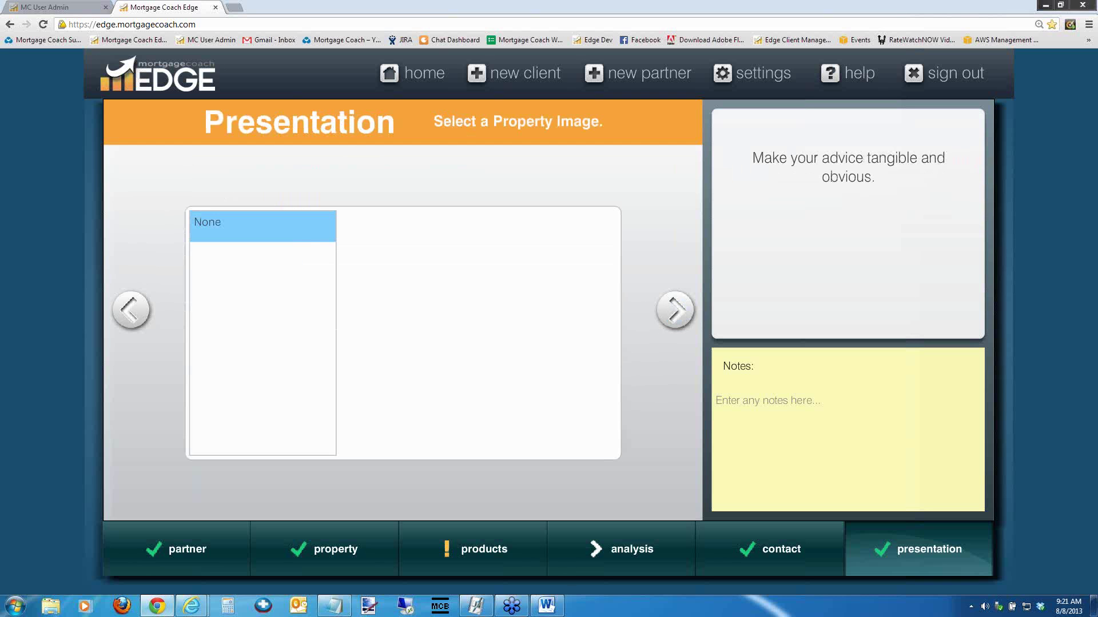
left_click(679, 313)
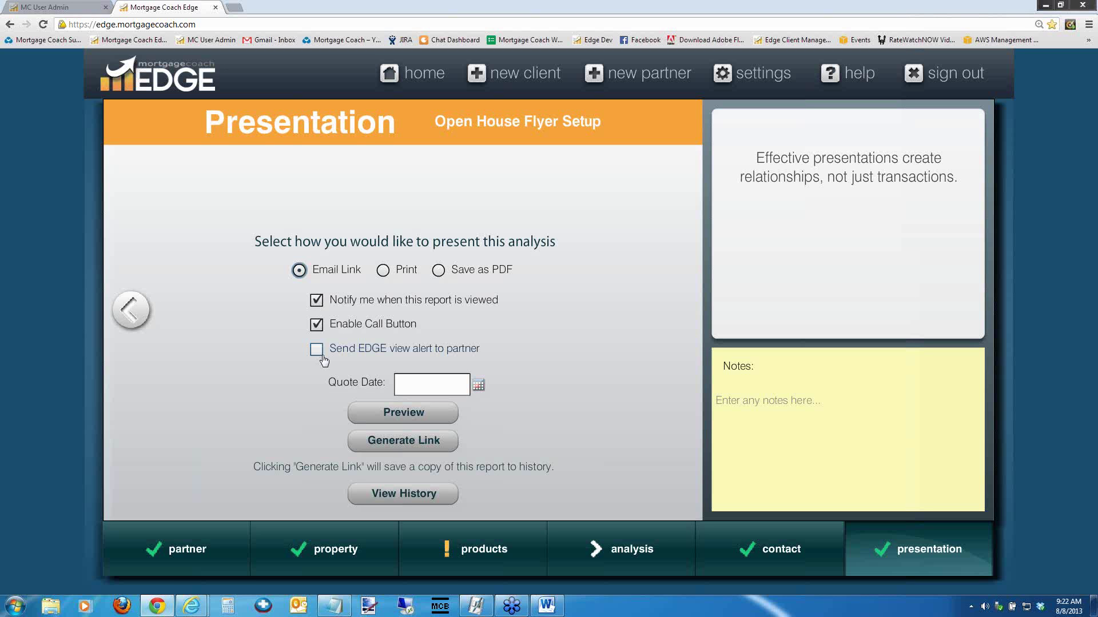
left_click(316, 350)
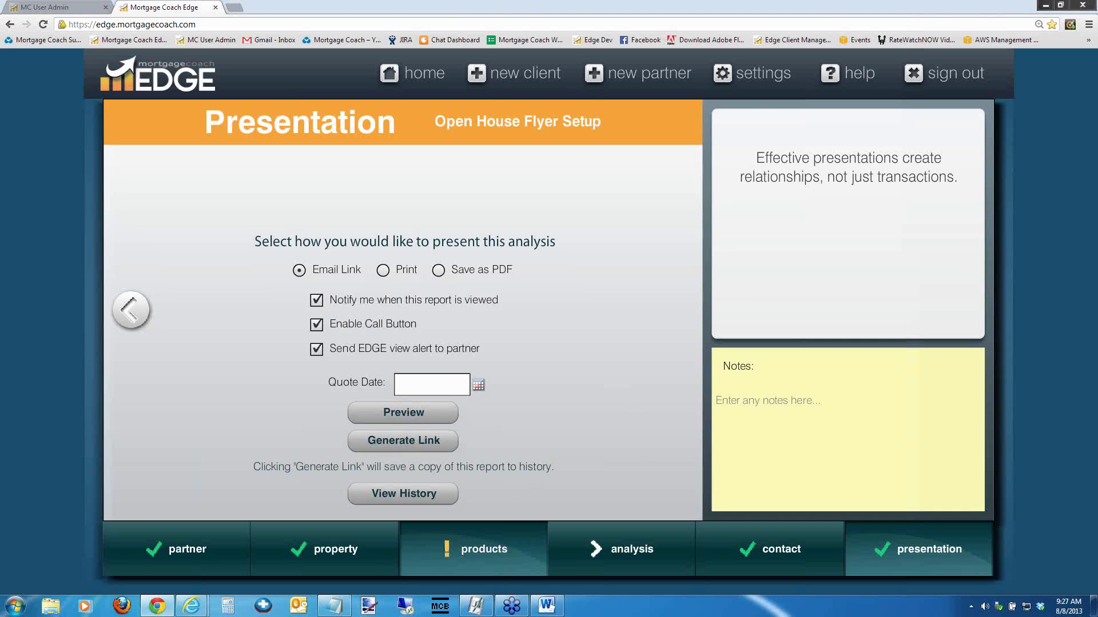
Return to the Product Details page and rename the product to '5/1 ARM'
left_click(466, 550)
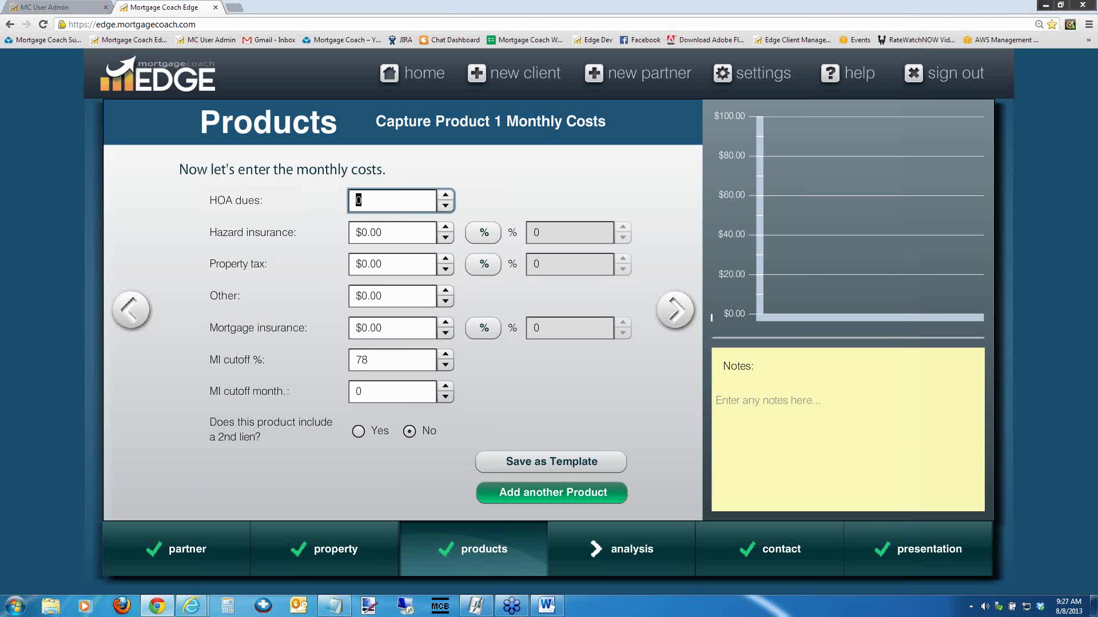
left_click(130, 311)
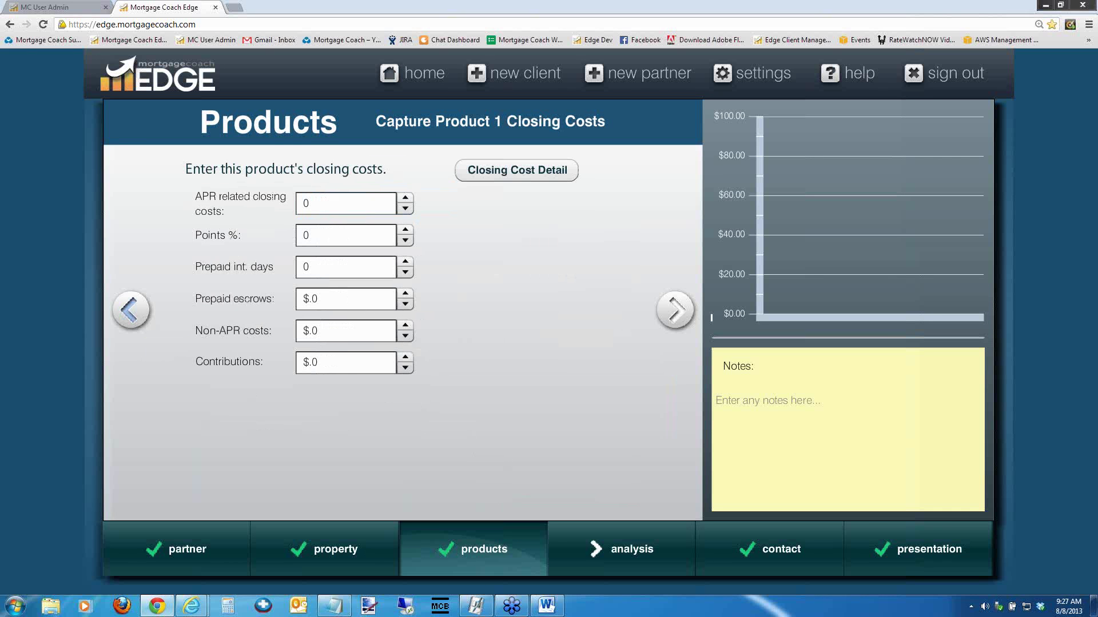
left_click(131, 313)
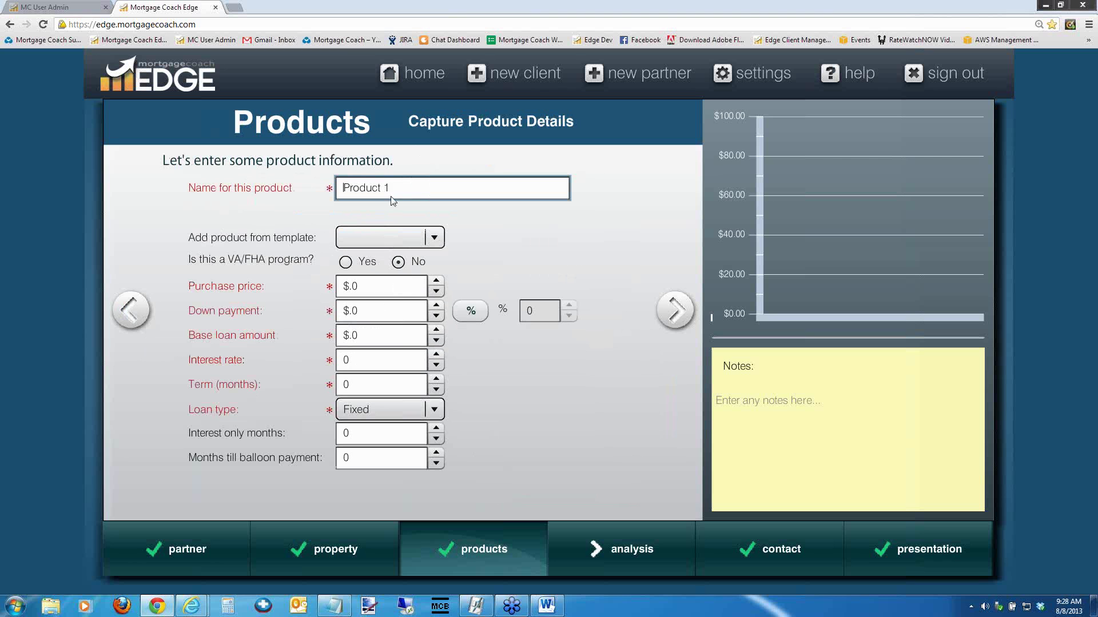
key("ctrl+a")
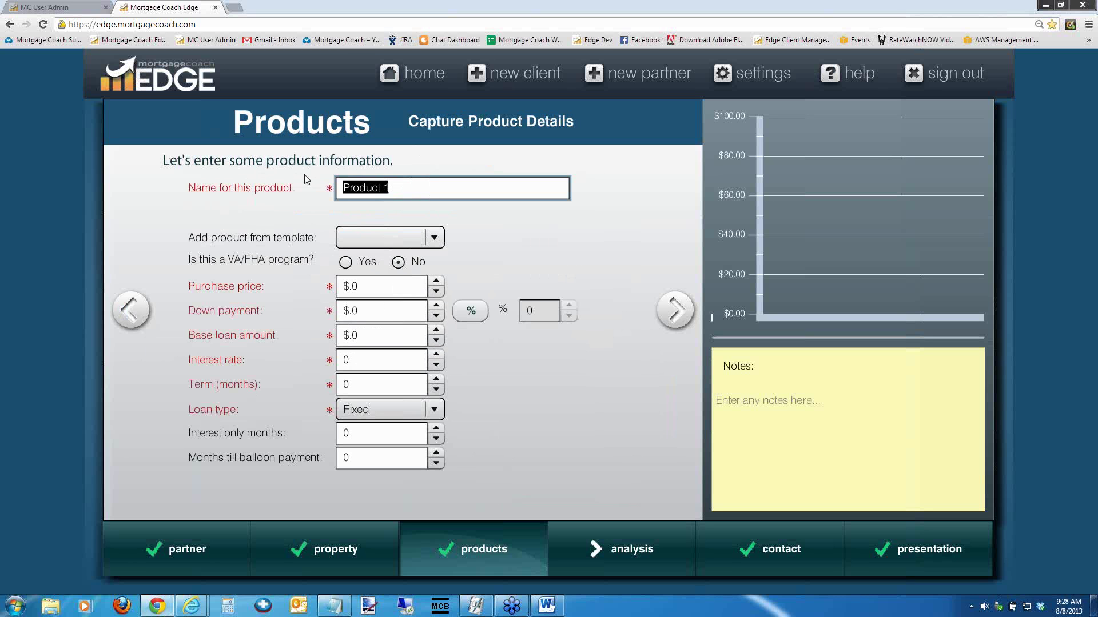
type("5/1 ARM")
key("Tab")
Enter a 200,000 purchase price, 20% down, 4% rate and 360-month term
left_click(369, 283)
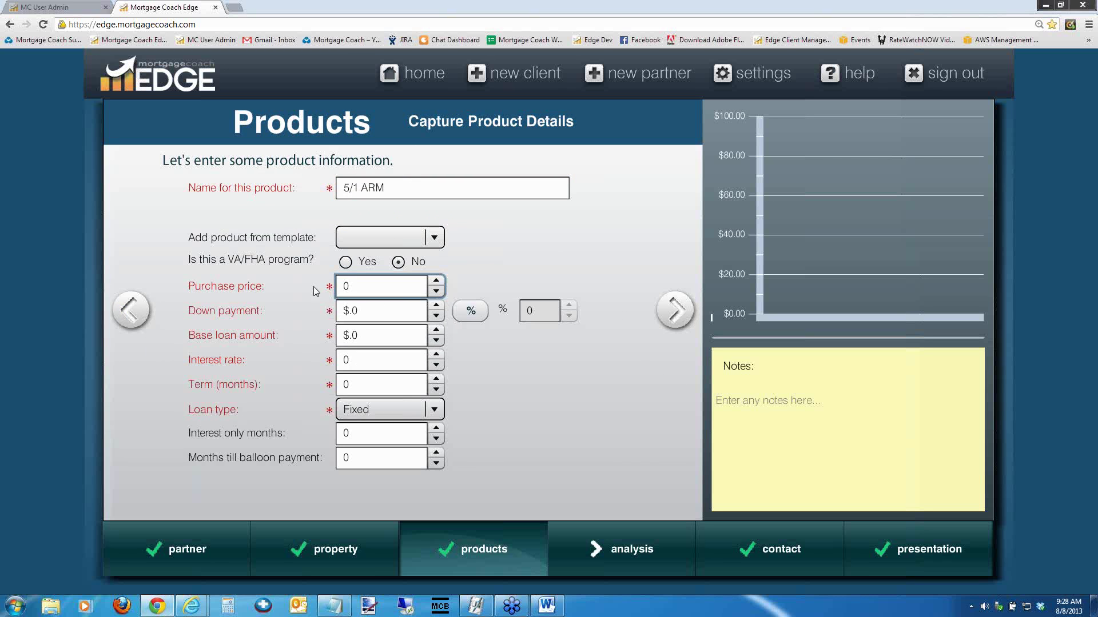
type("200,000")
key("Tab")
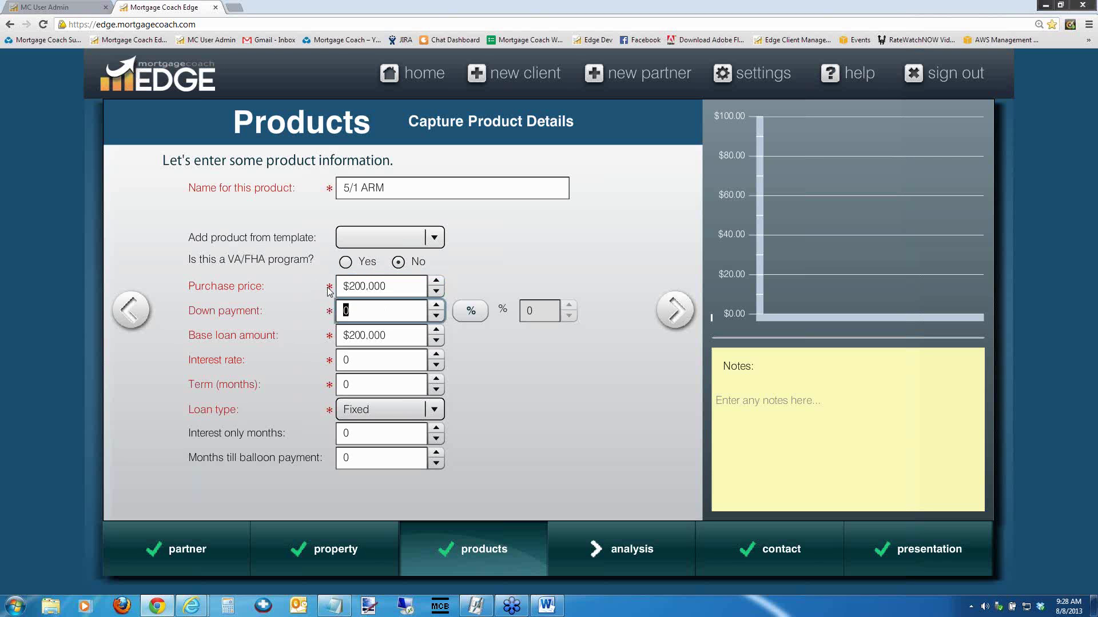
key("Tab")
key("space")
type("20")
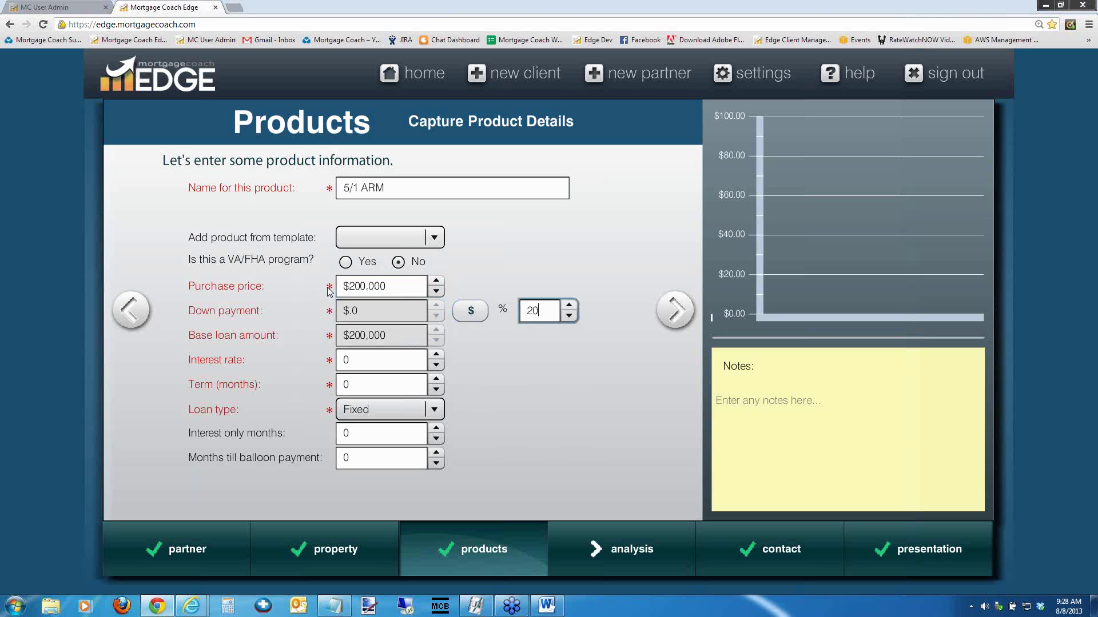
key("Tab")
type("4")
key("Tab")
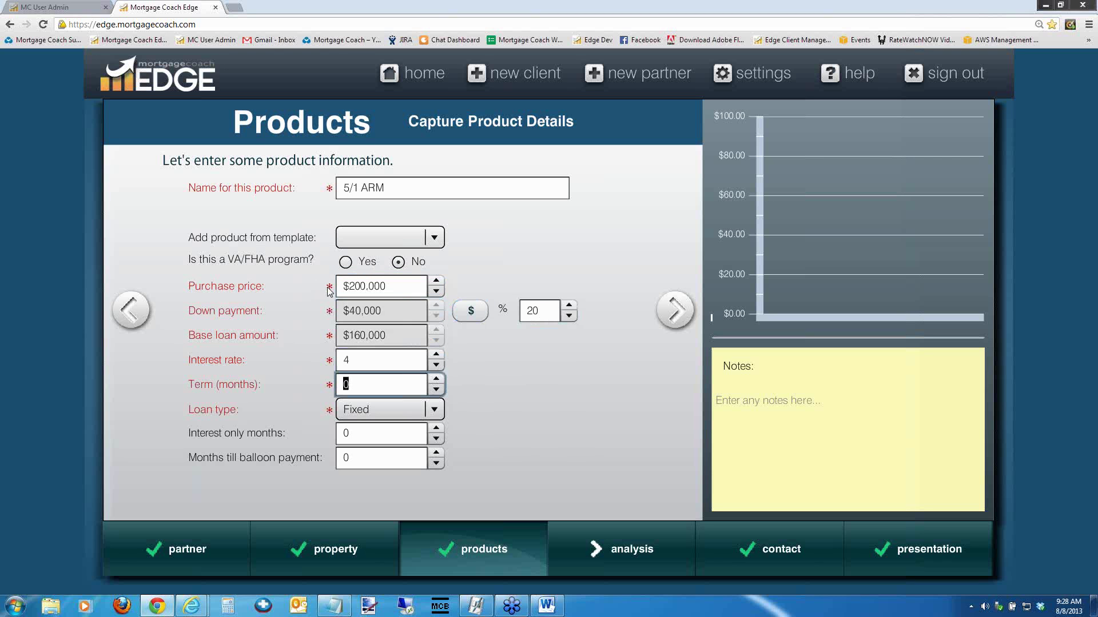
type("360")
Set the loan type to ARM and advance to the ARM details page
key("Tab")
left_click(413, 405)
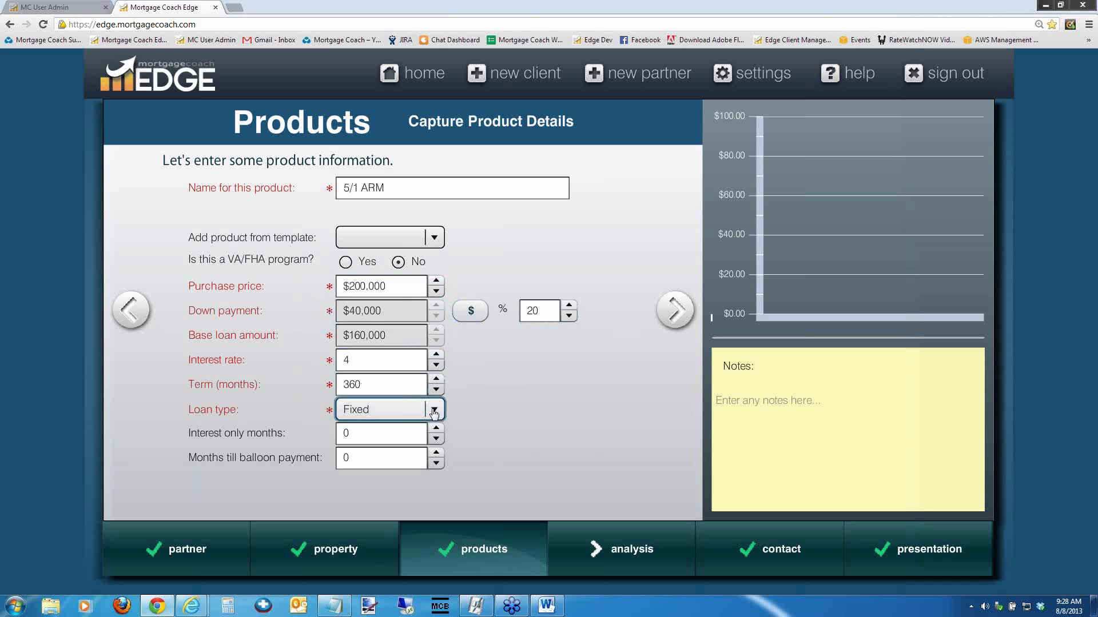
left_click(390, 483)
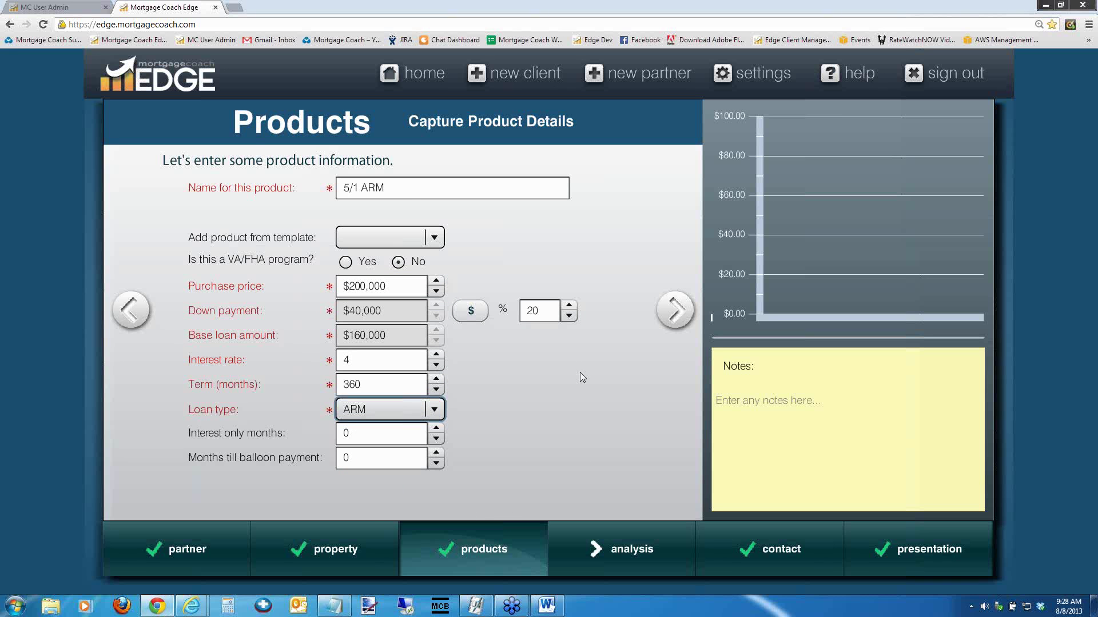
left_click(675, 309)
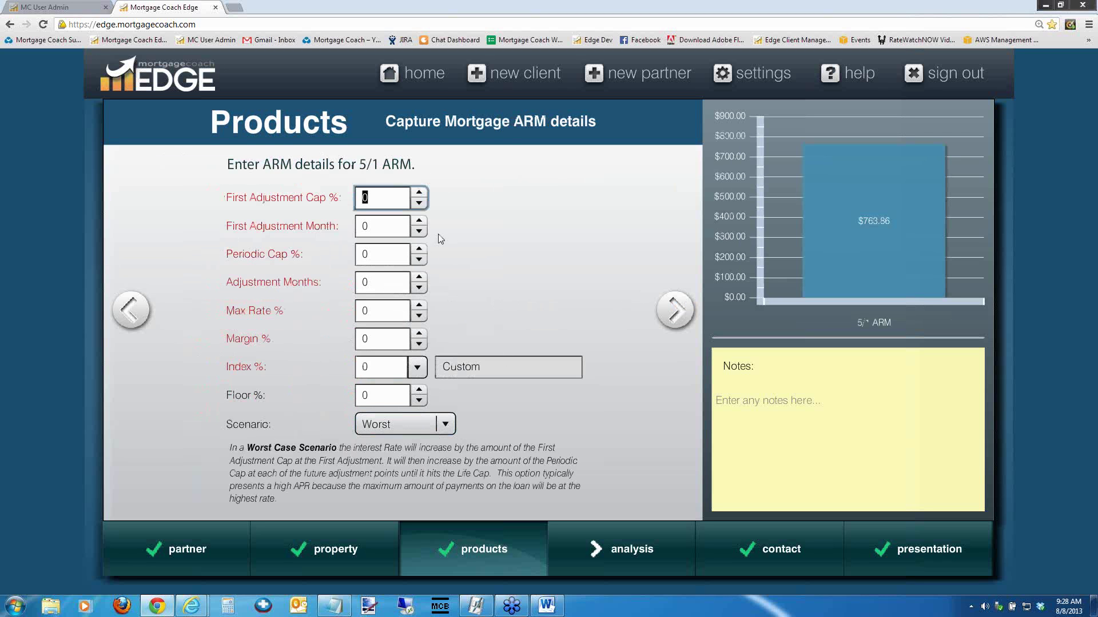
Set the First Adjustment Cap to 5% and enter the first adjustment month
left_click(376, 200)
double_click(365, 199)
type("5")
key("Tab")
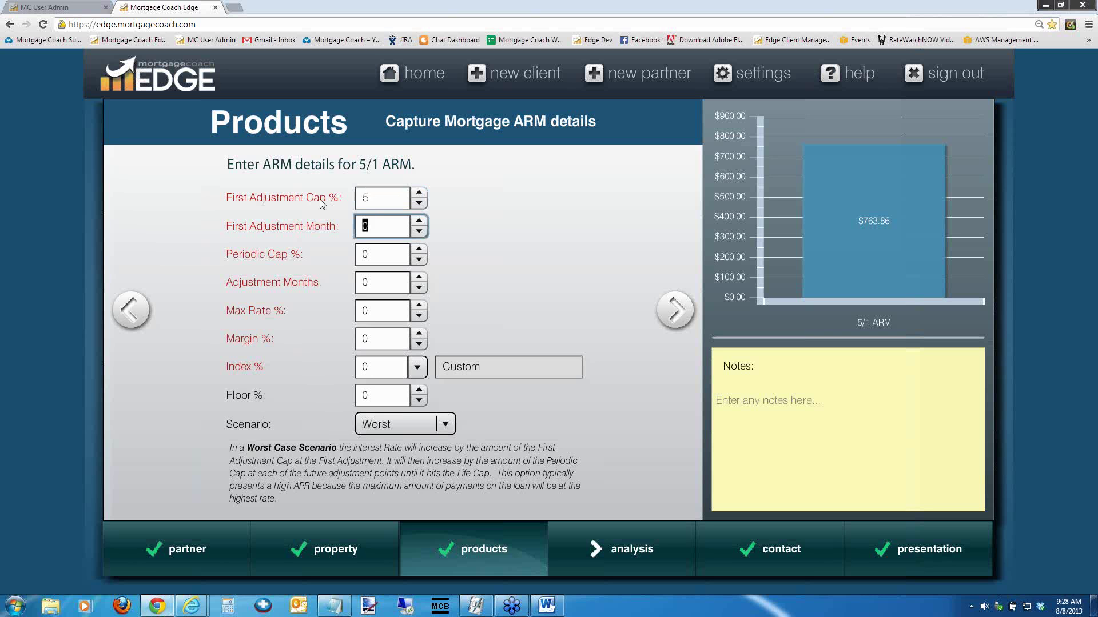
type("61")
key("Tab")
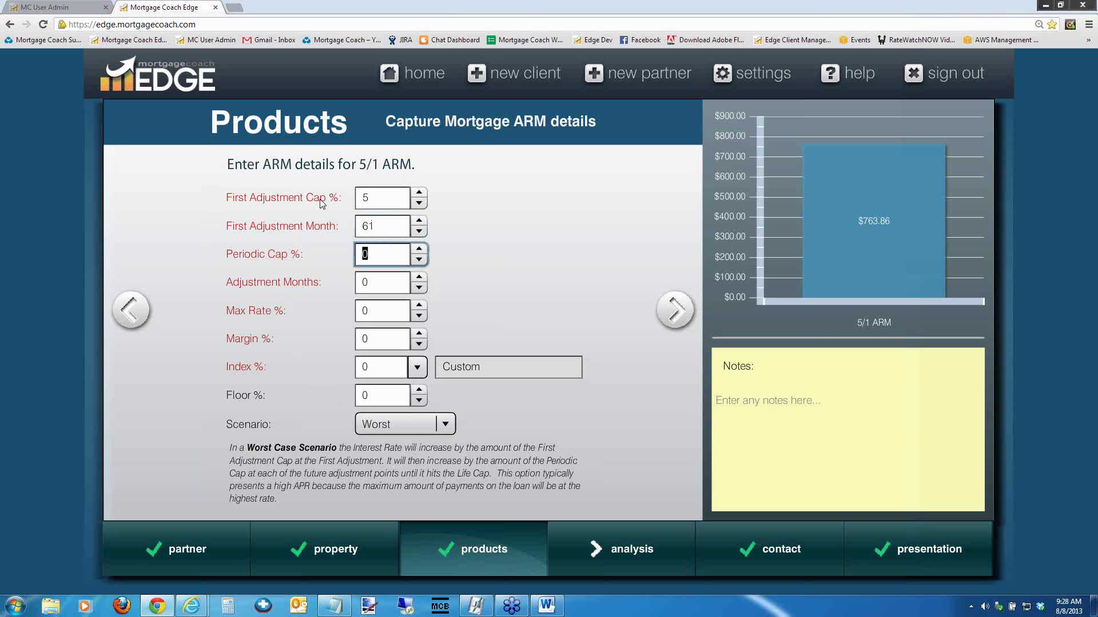
Enter Periodic Cap 2%, Adjustment Months 12, Max Rate 9% and Margin 2.25%
type("2")
key("Tab")
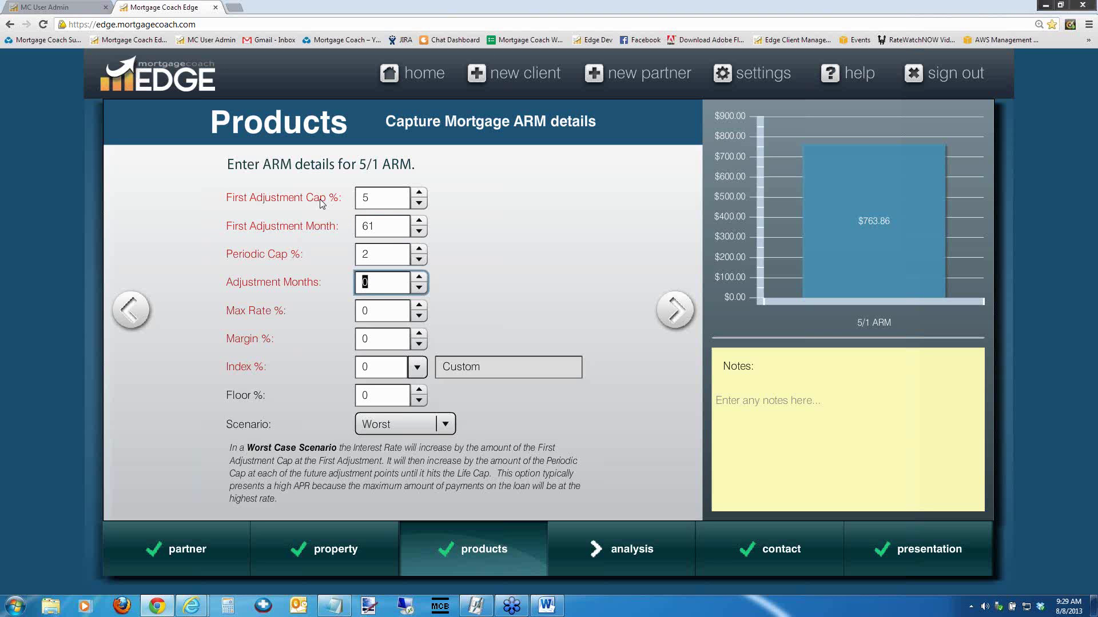
type("12")
key("Tab")
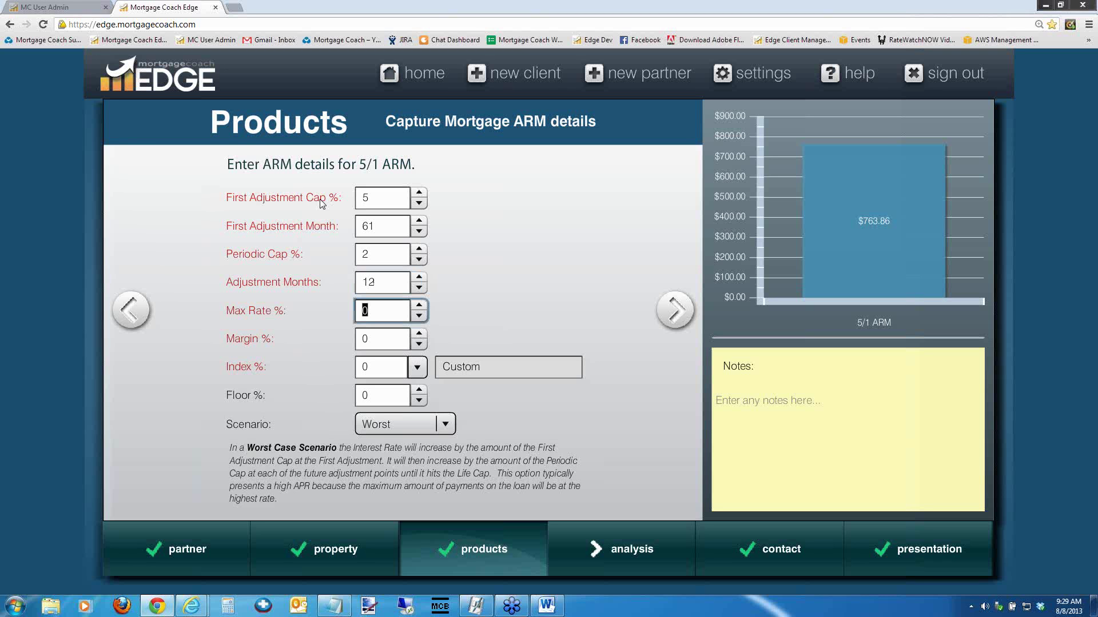
type("9")
key("Tab")
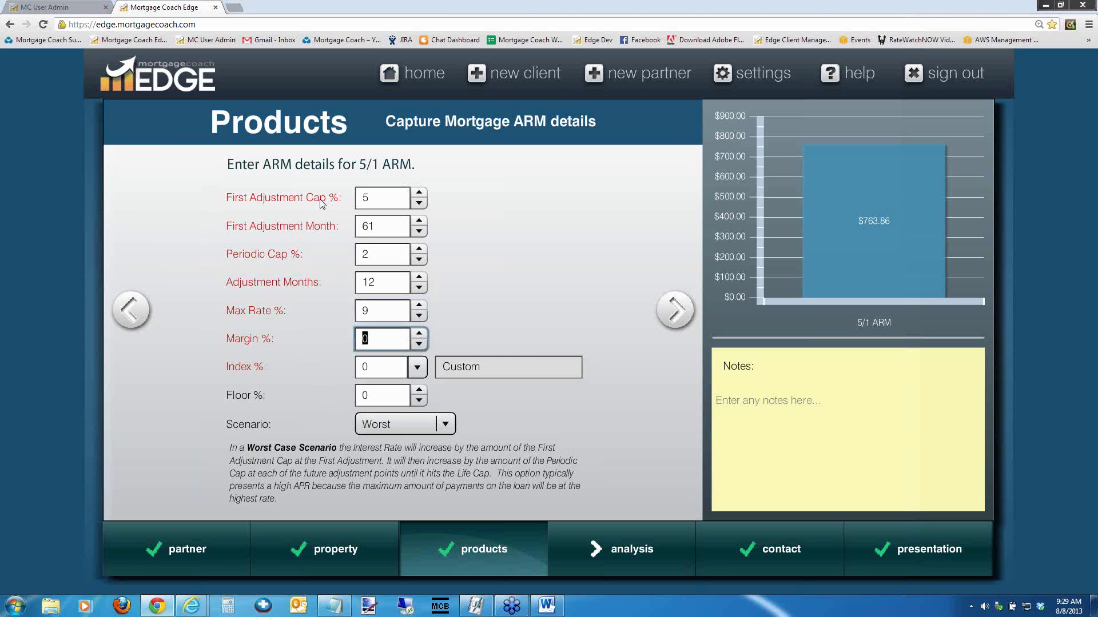
type("2.25")
key("Tab")
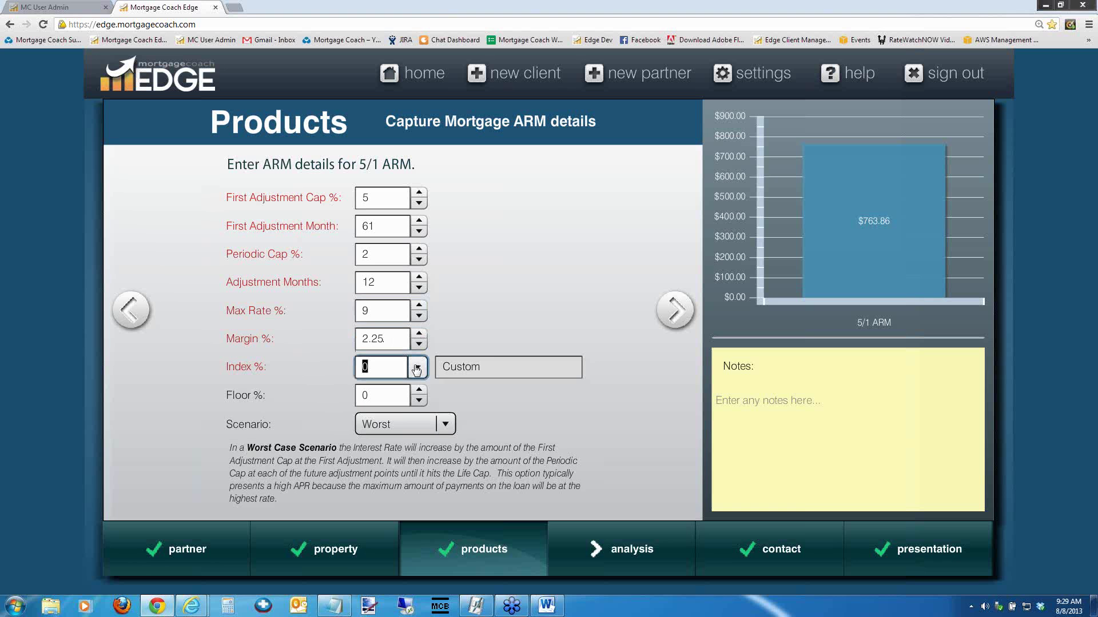
Choose 1 Yr LIBOR (0.665%) as the rate index and recheck the first adjustment fields
left_click(415, 371)
left_click_drag(794, 472, 793, 512)
left_click(560, 508)
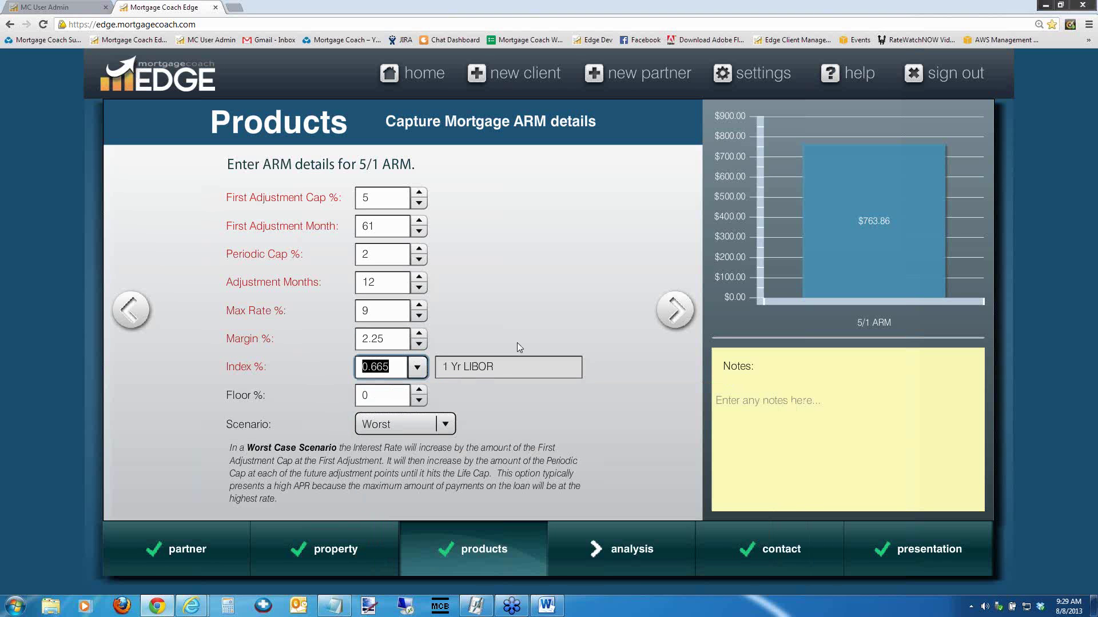
key("Tab")
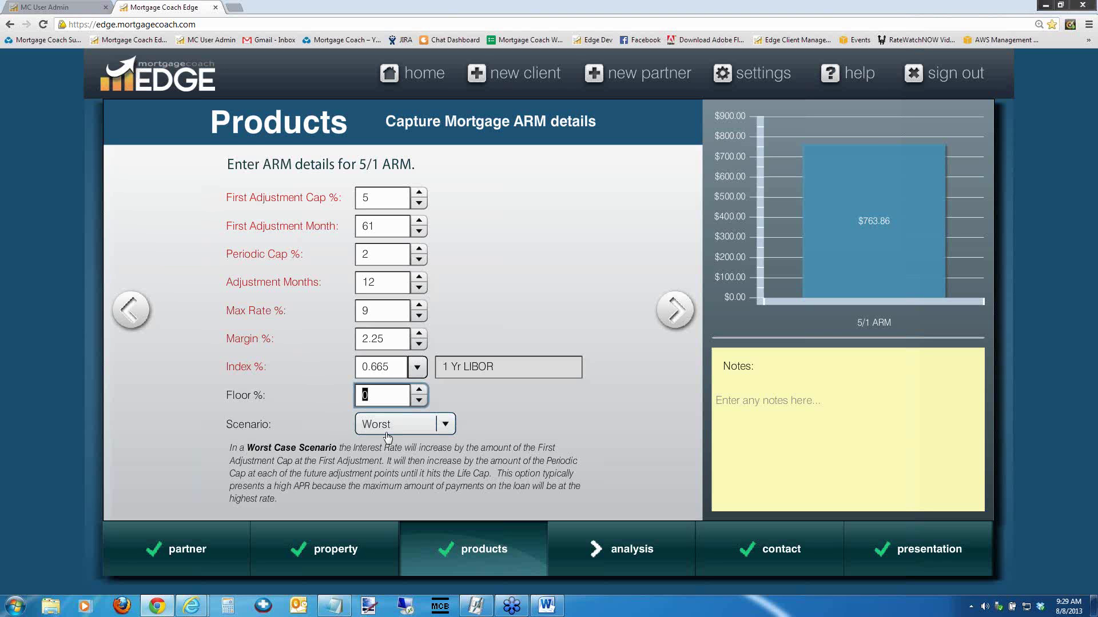
left_click(382, 225)
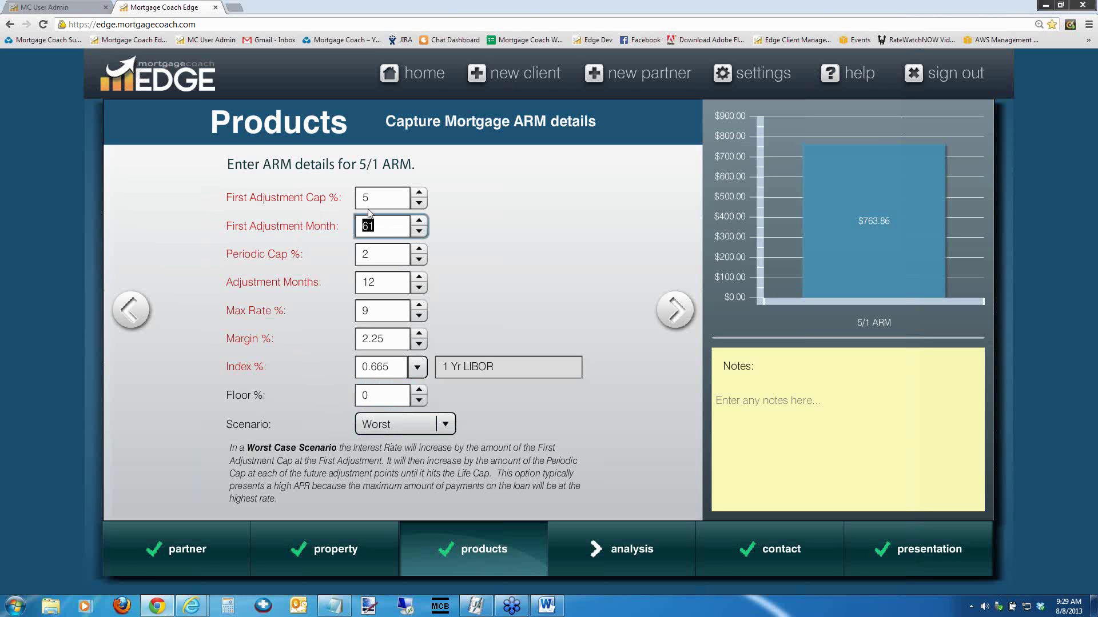
left_click(371, 197)
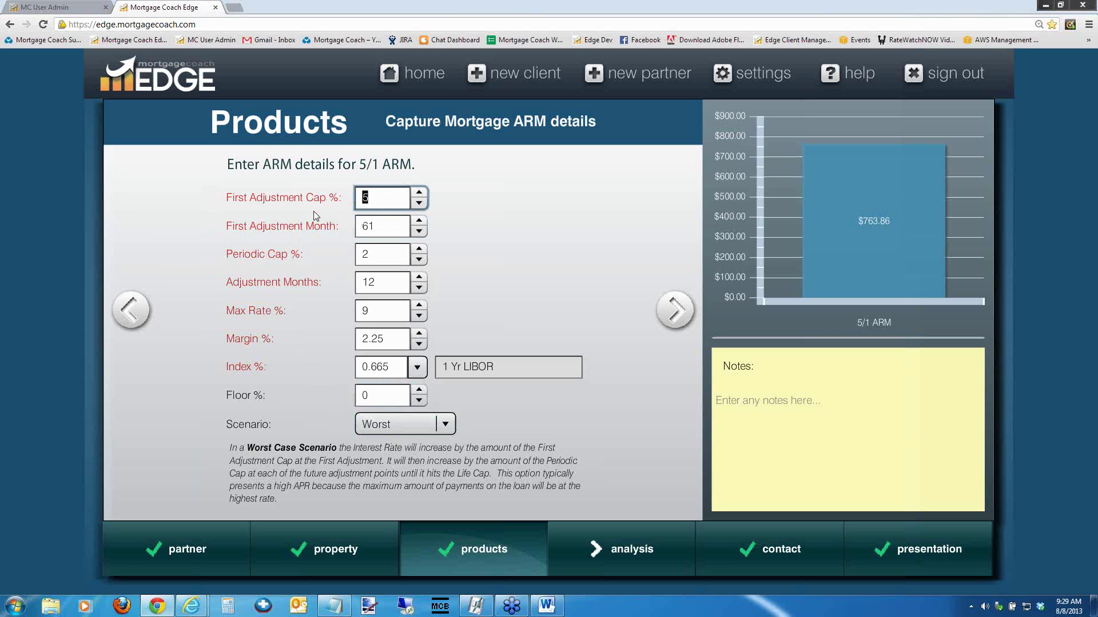
left_click(445, 426)
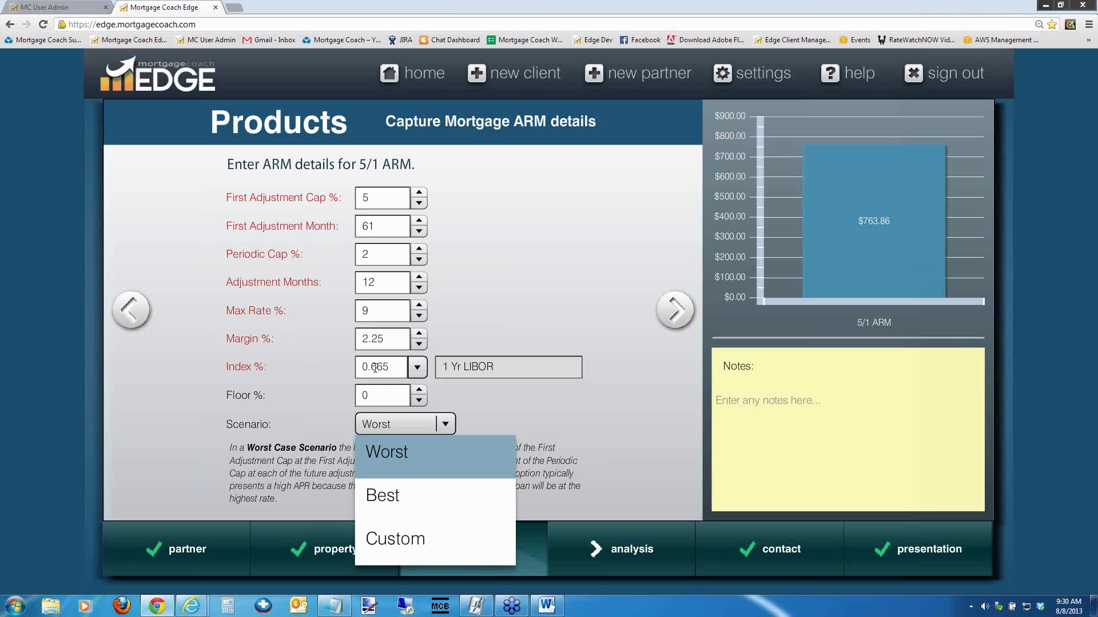
Switch to a Custom scenario with the first adjustment at month 61 of 0.25%
left_click(400, 550)
left_click(232, 255)
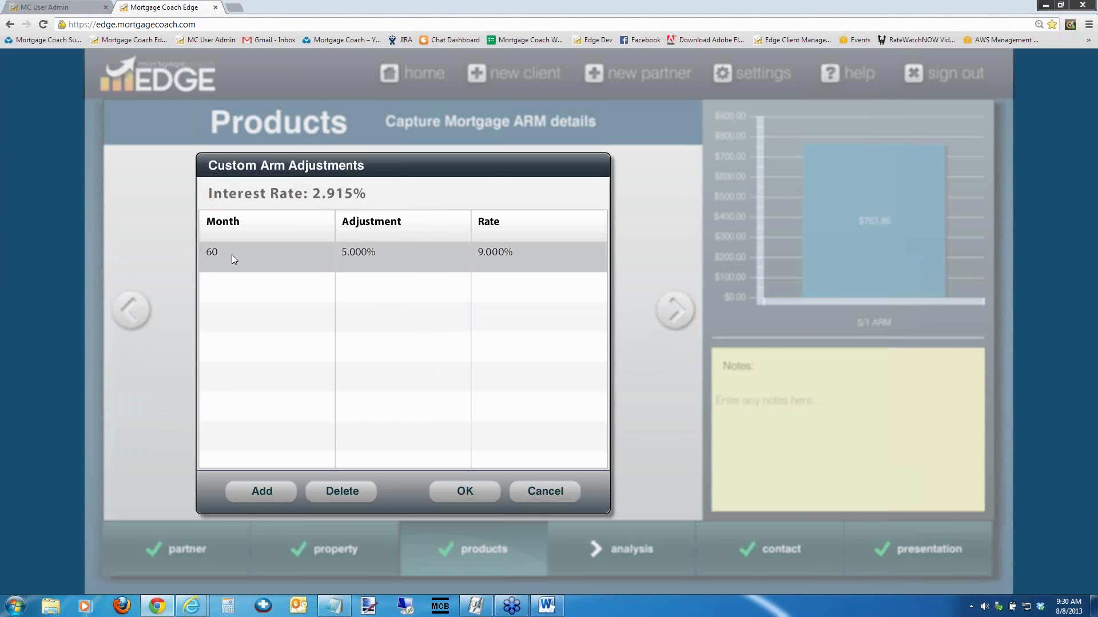
left_click(232, 252)
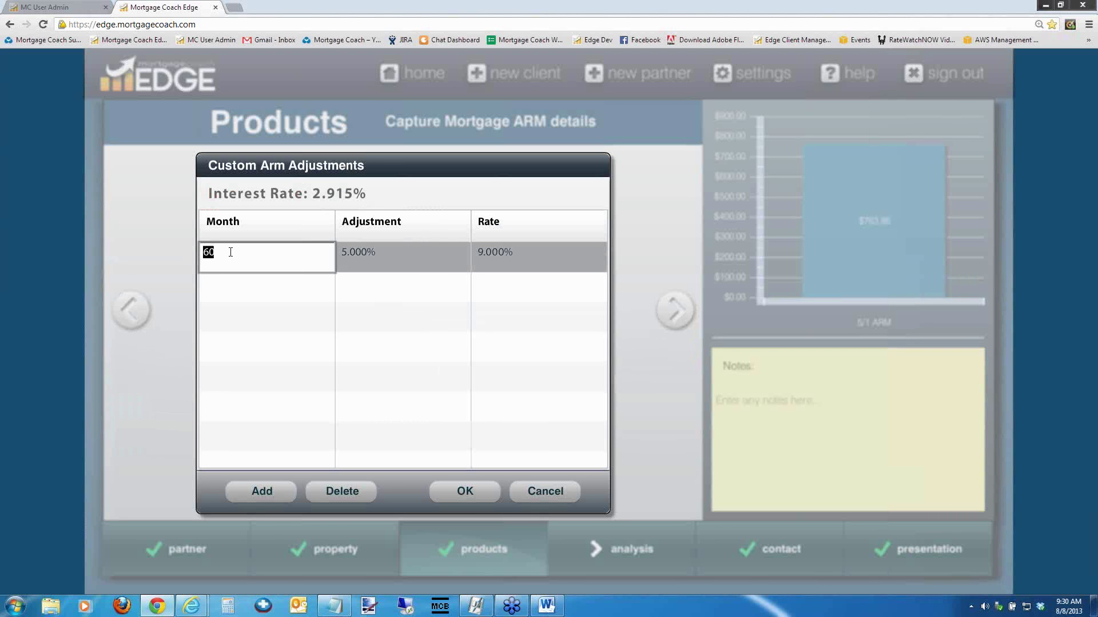
type("61")
key("Tab")
type(".25")
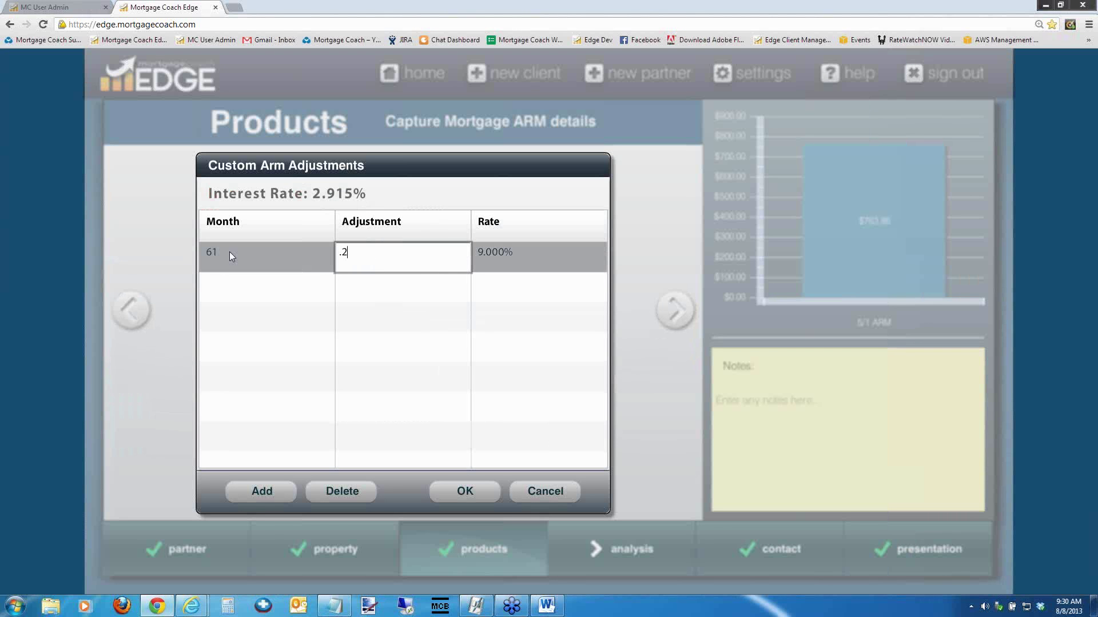
key("Tab")
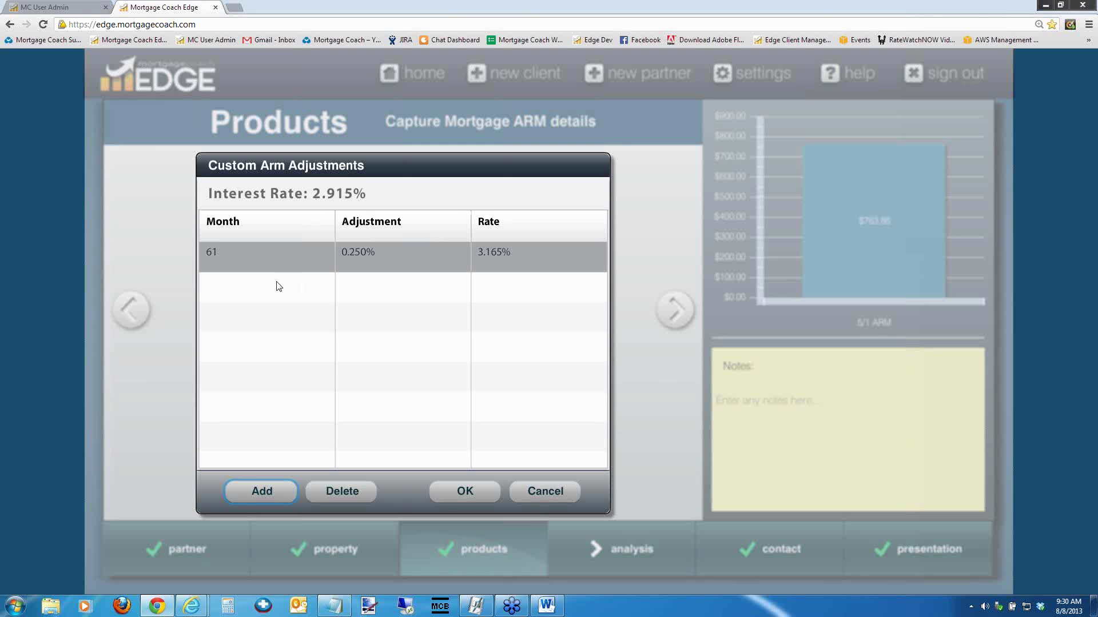
Add a second adjustment row at month 73 of 1%
left_click(297, 361)
left_click(262, 491)
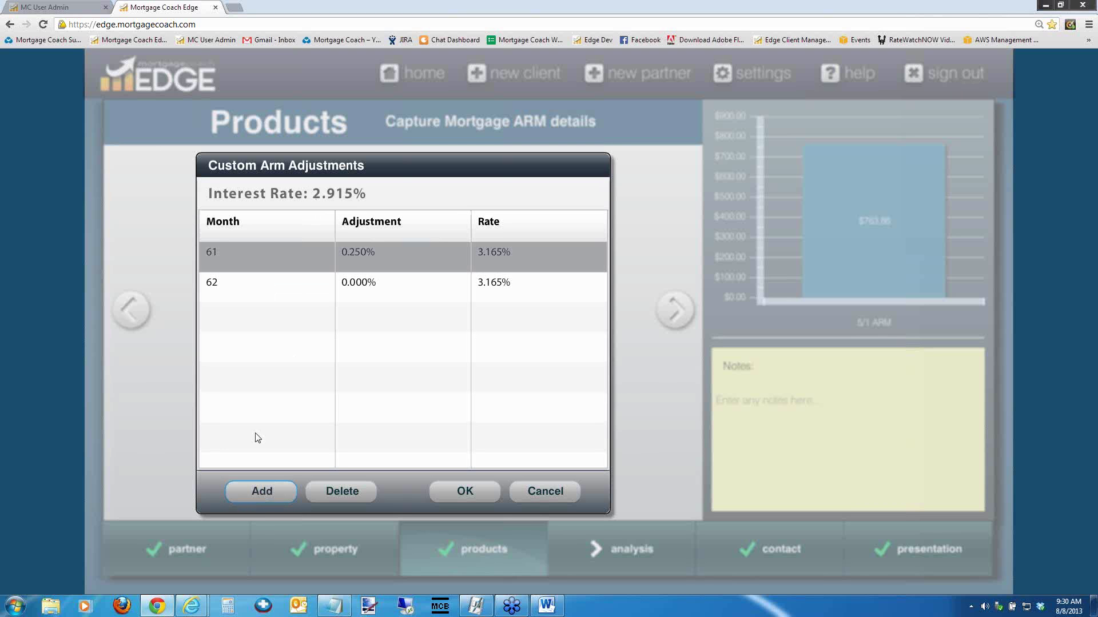
left_click(248, 286)
left_click(248, 286)
type("73")
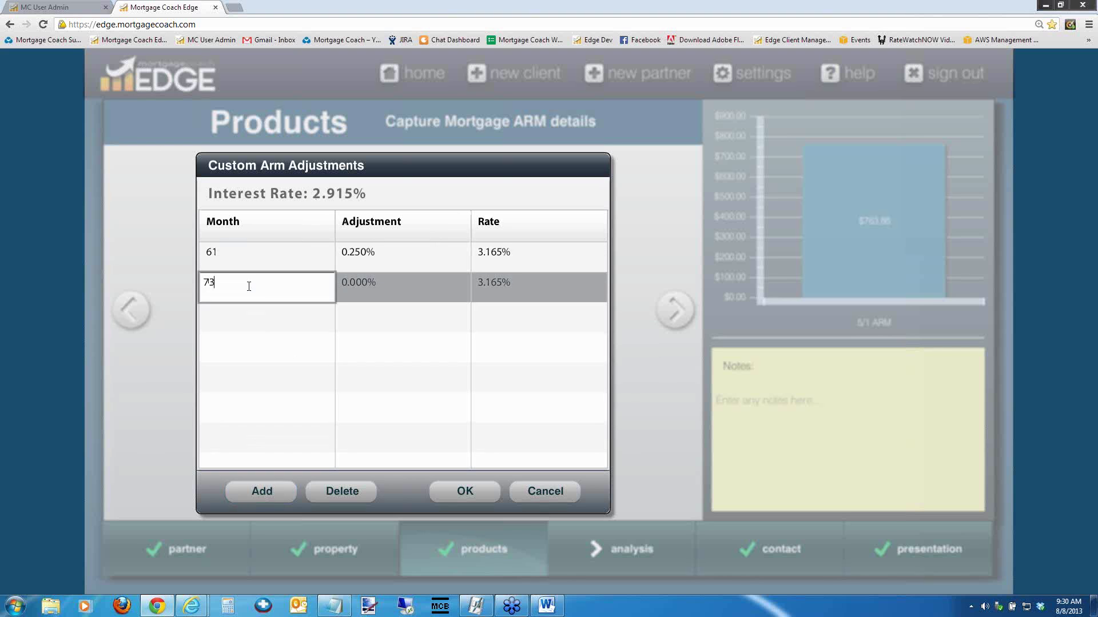
key("Tab")
type("1")
key("Tab")
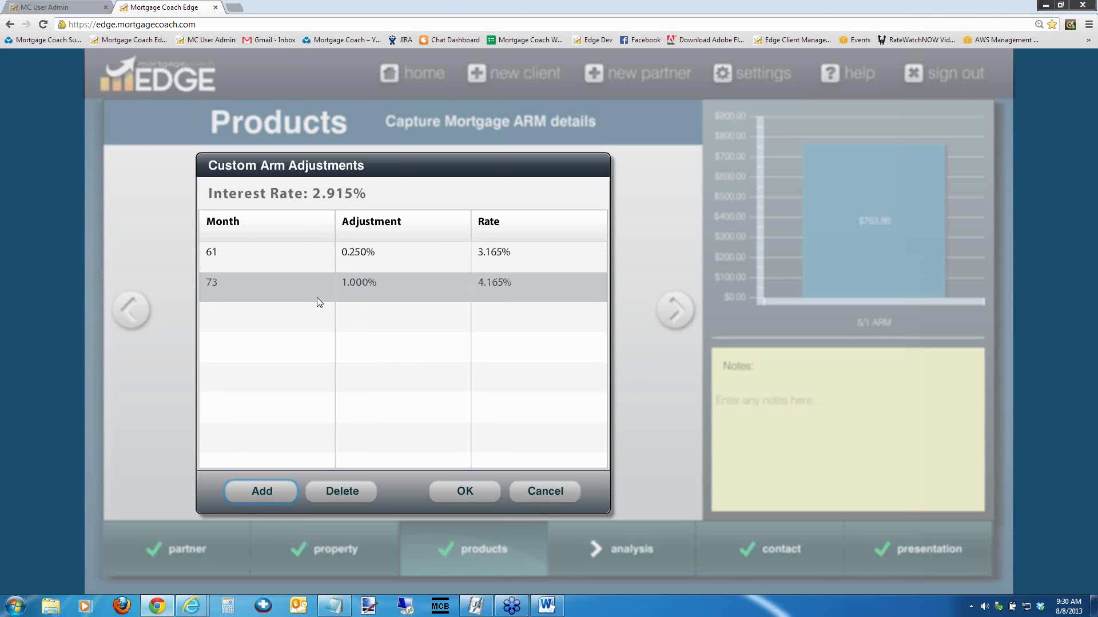
Add 3% adjustments at months 180 and 240 and accept the custom schedule
left_click(263, 490)
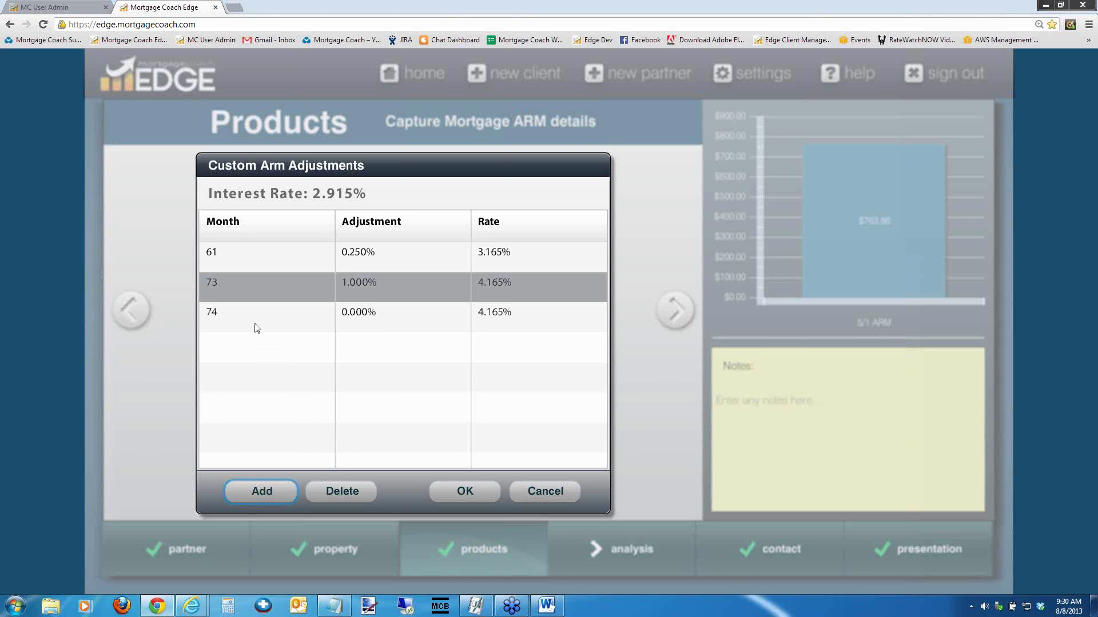
left_click(253, 319)
type("180")
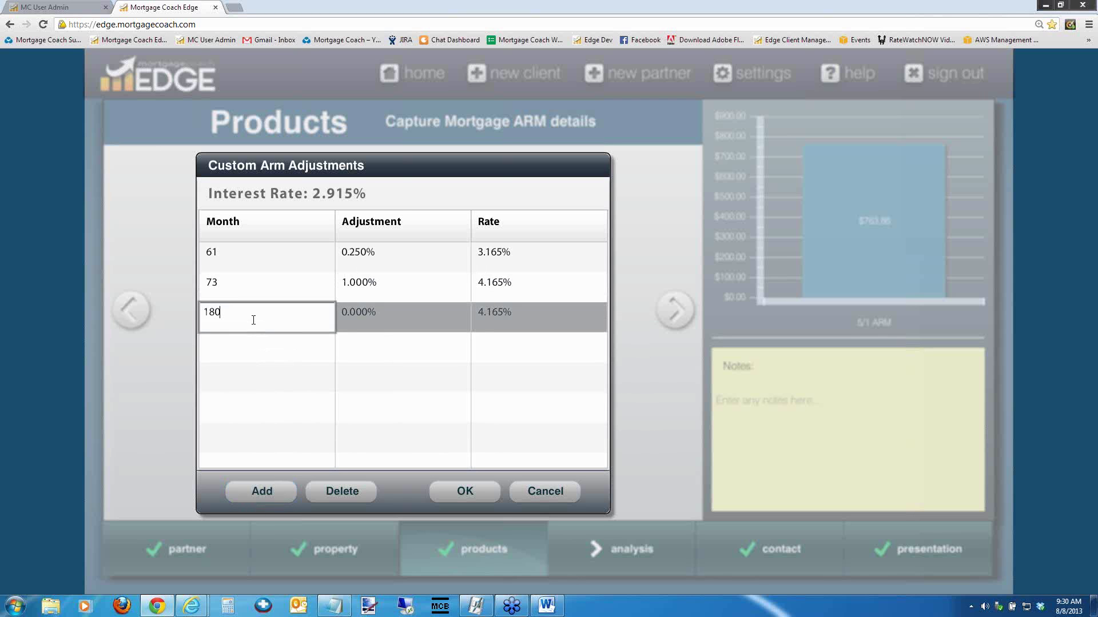
key("Tab")
type("3")
key("Tab")
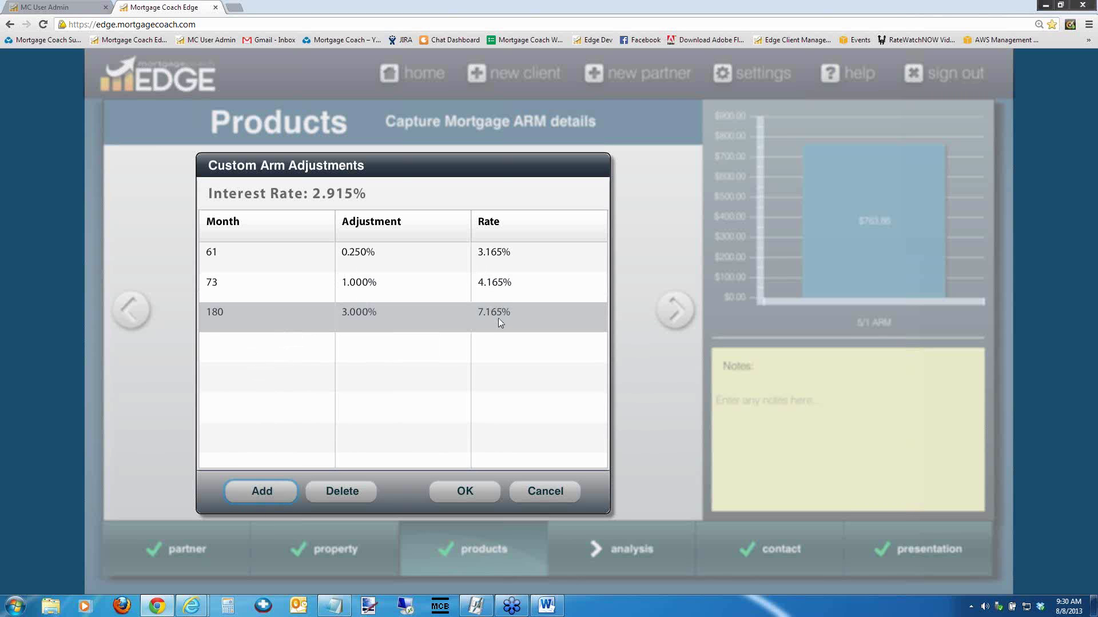
left_click(262, 491)
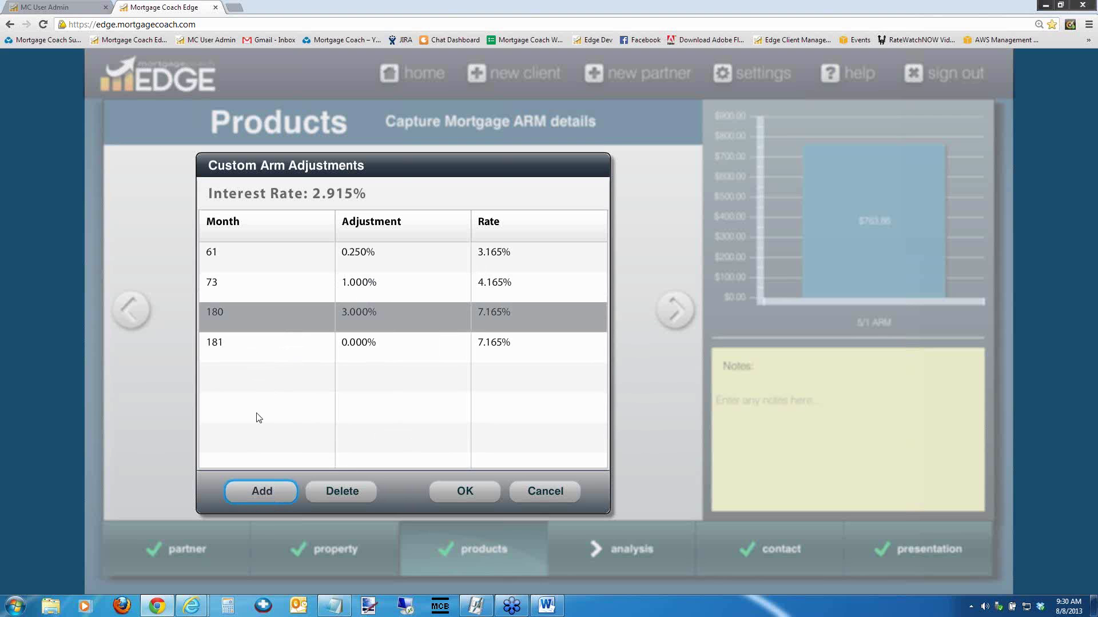
left_click(239, 342)
type("240")
key("Tab")
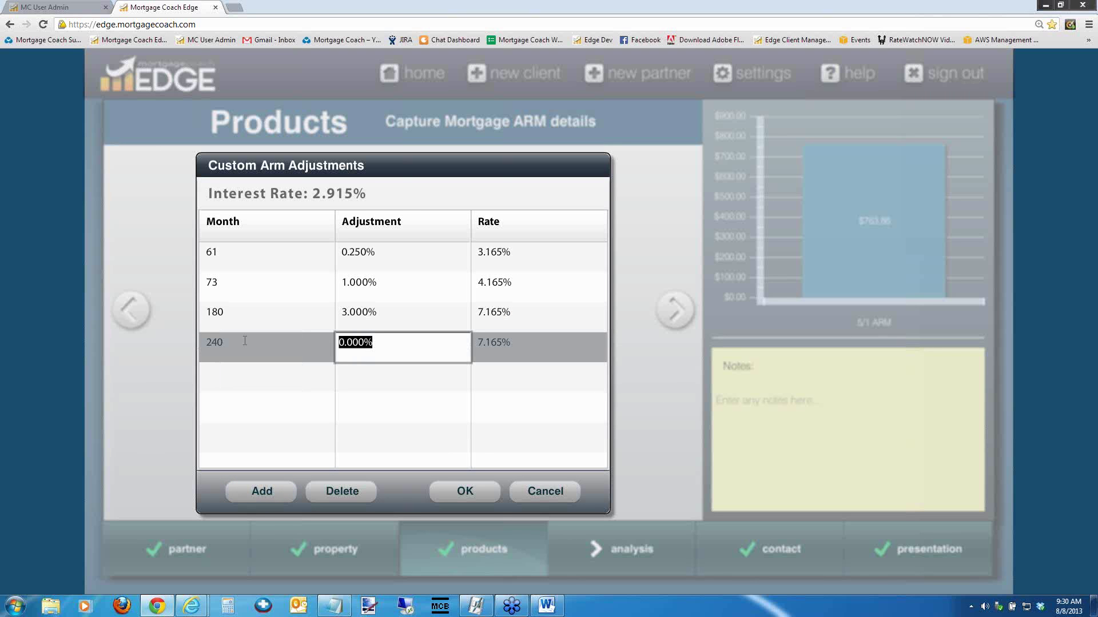
type("3")
key("Tab")
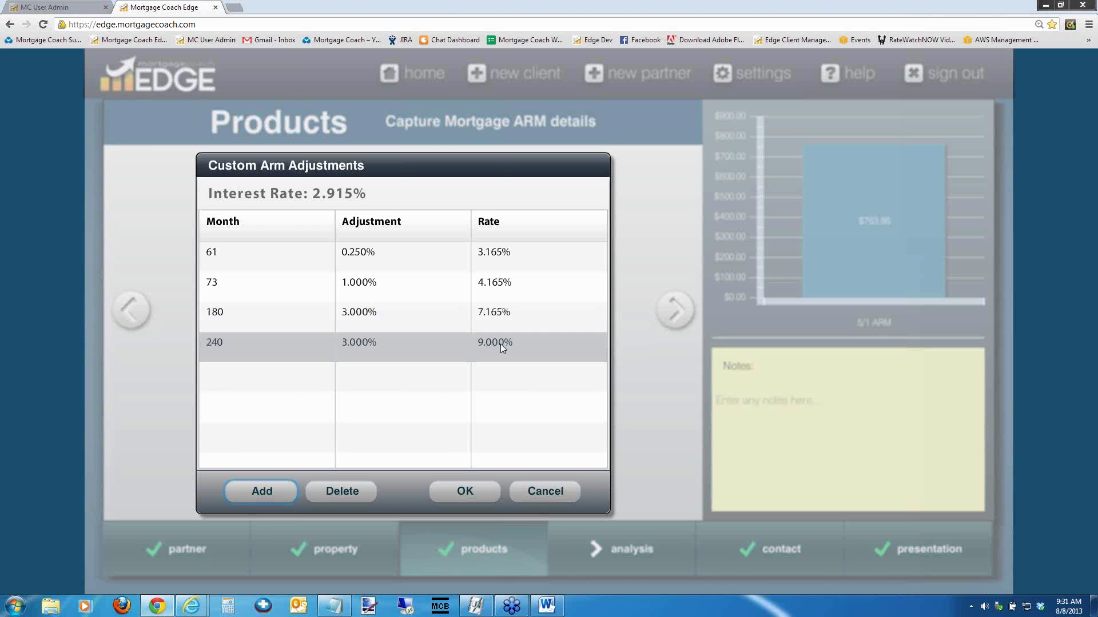
left_click(474, 490)
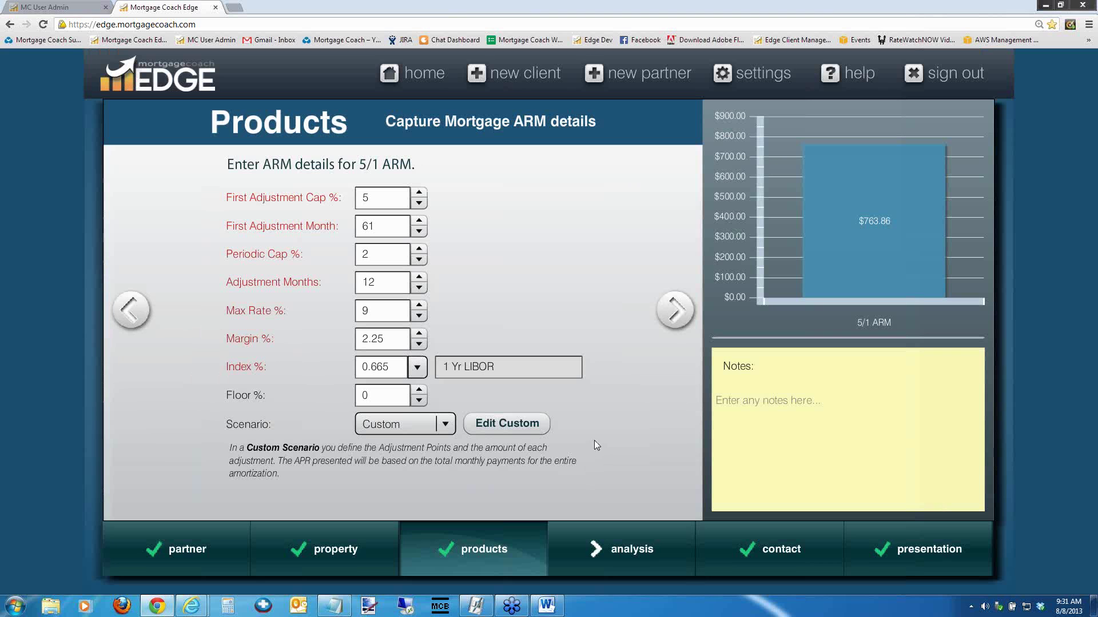
left_click(377, 225)
left_click_drag(376, 225, 328, 229)
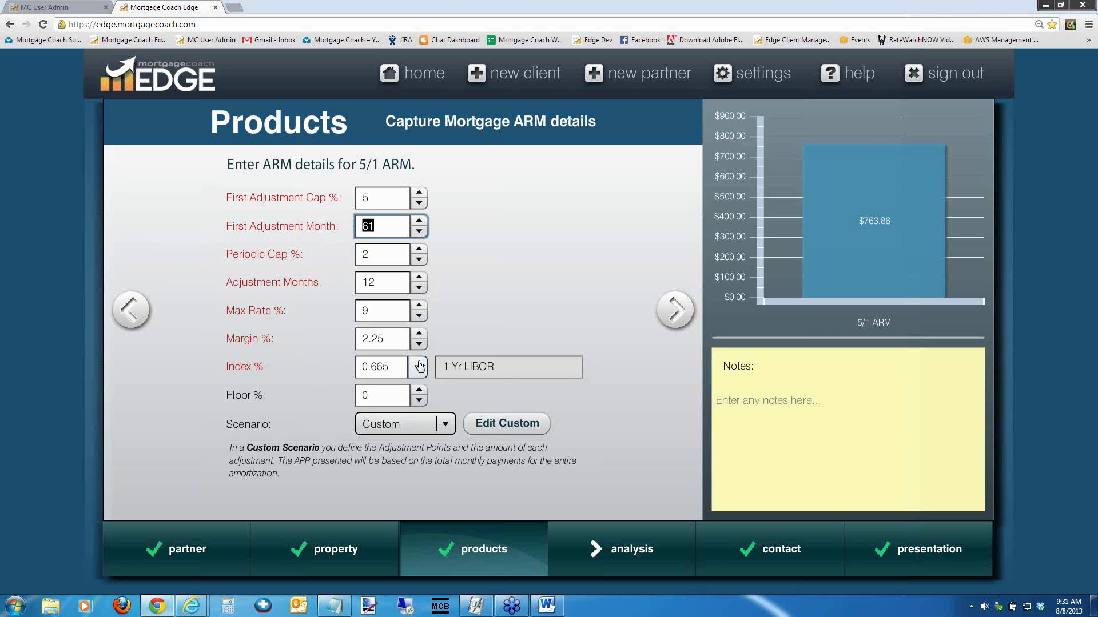
mouse_move(946, 166)
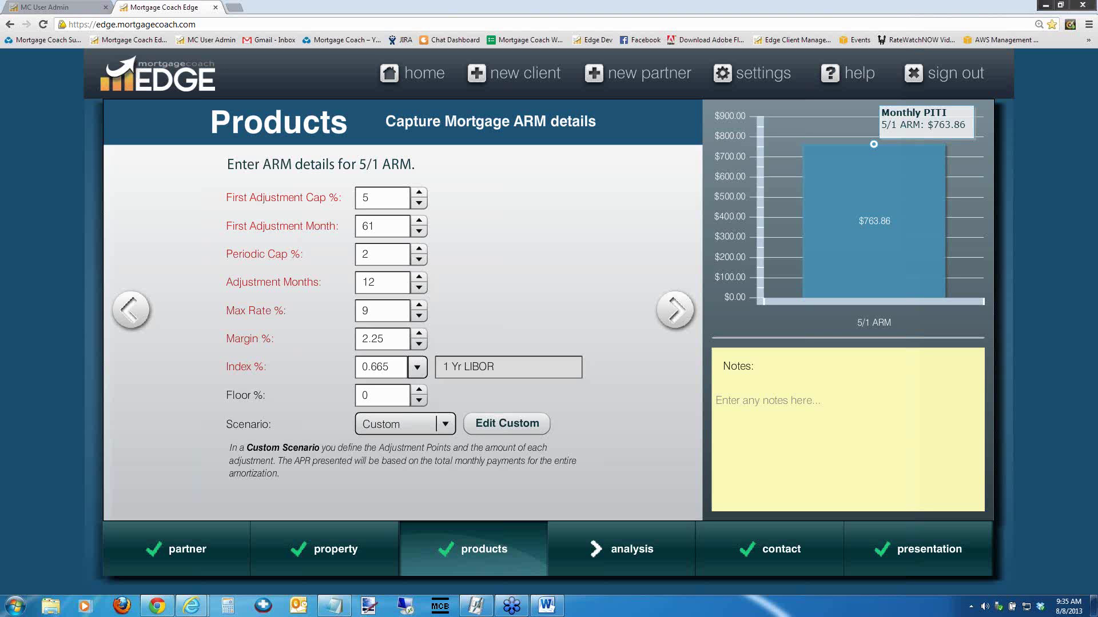
Return to the EDGE home dashboard and show the full list of recent partners
left_click(413, 73)
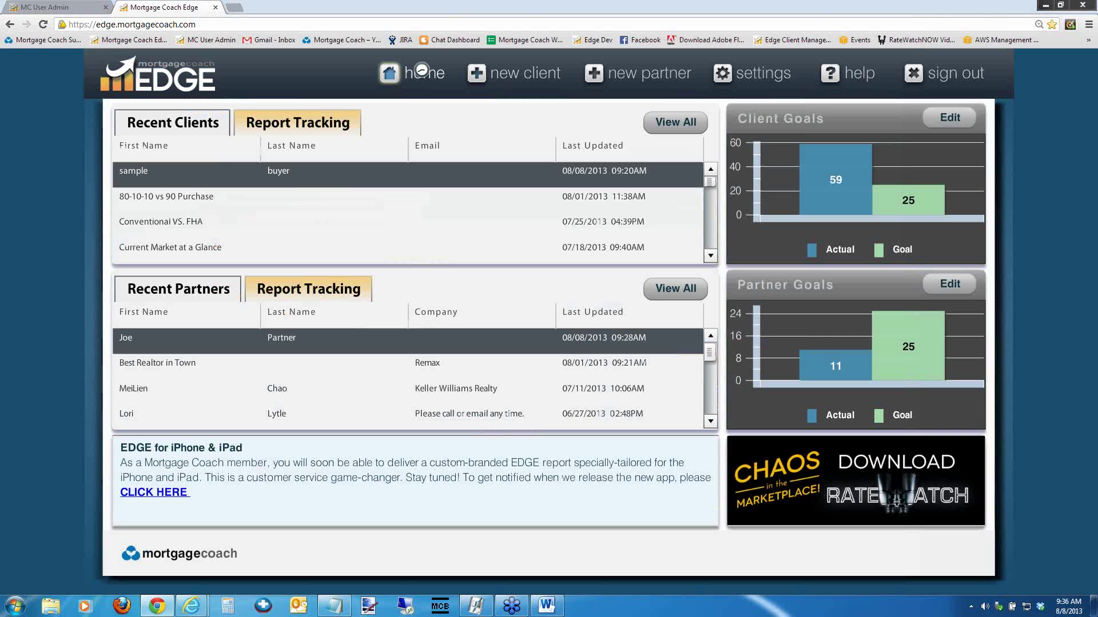
left_click(667, 289)
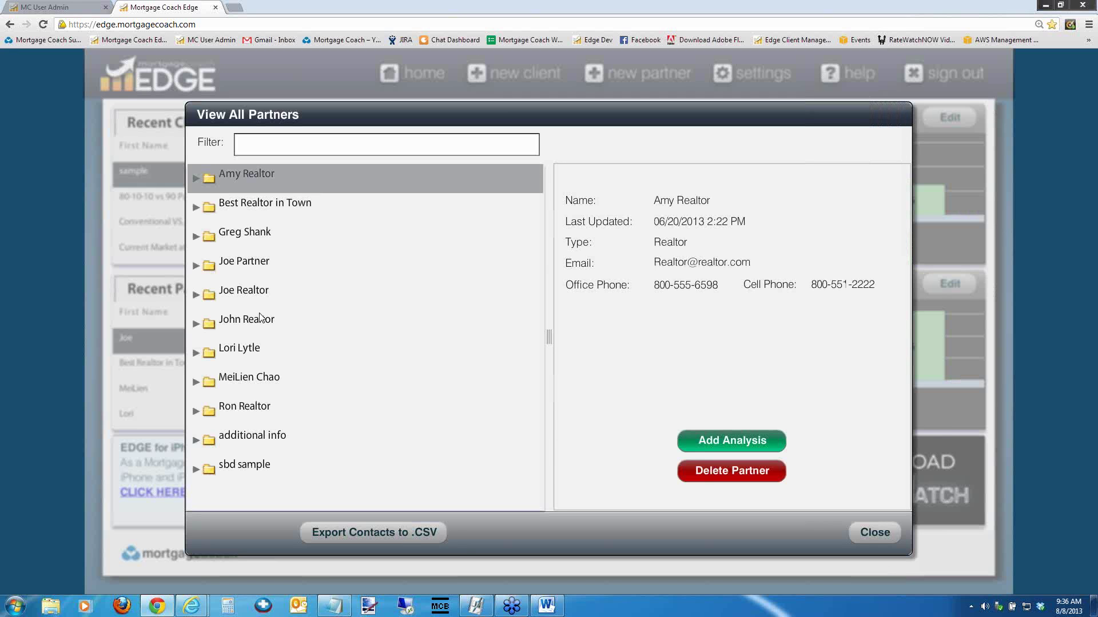
View the first partner's contact details, then close the partner list
left_click(260, 179)
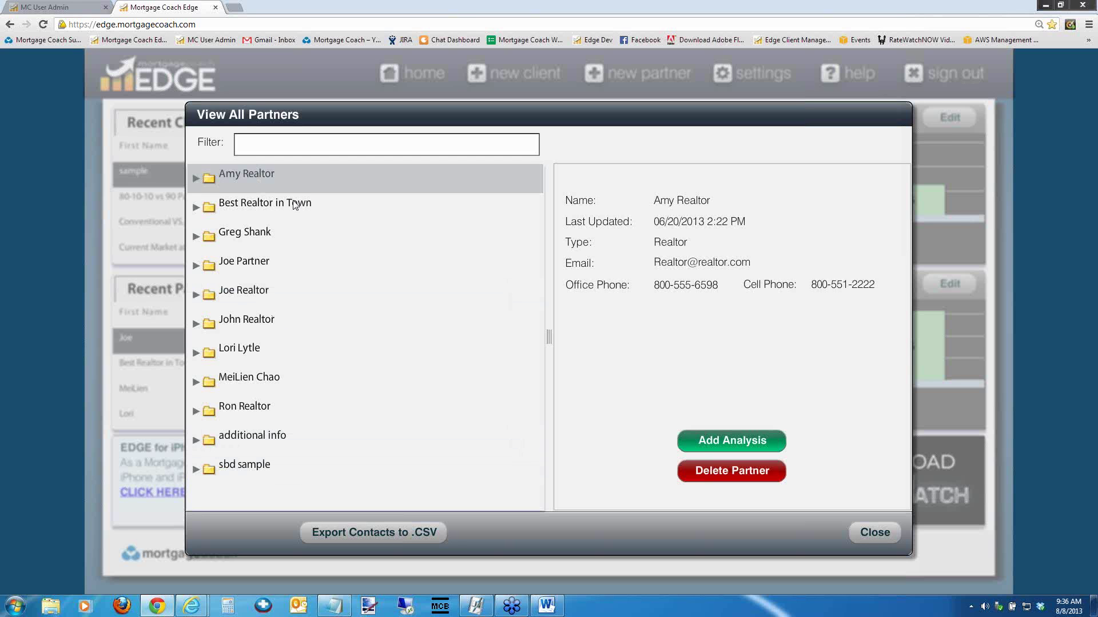
left_click(872, 532)
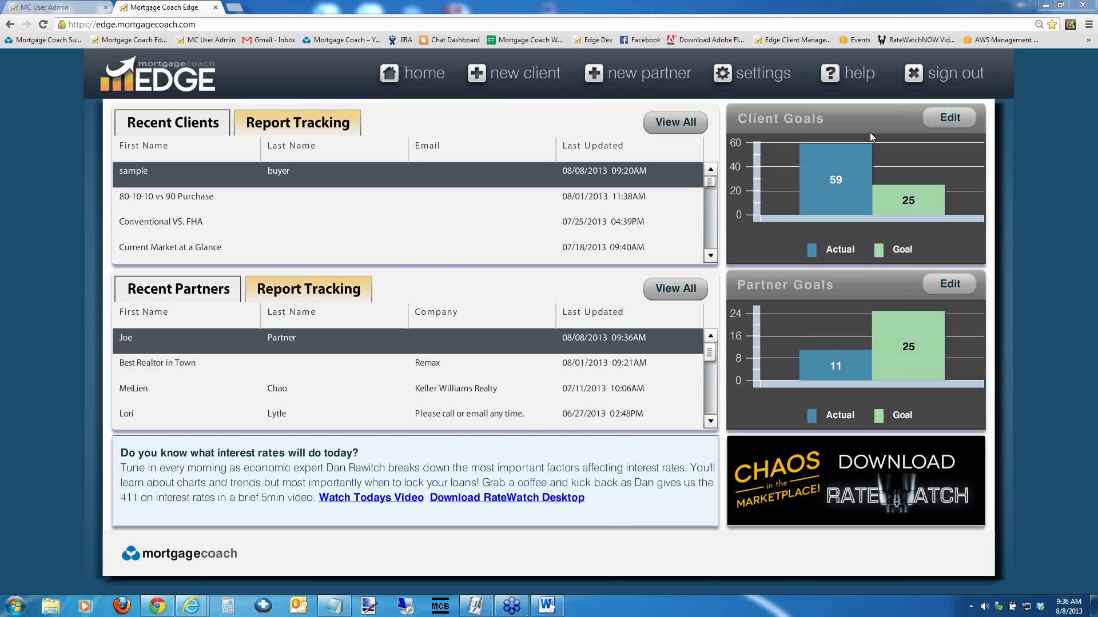
Show the Click-2-Call page in Settings Manager
left_click(739, 75)
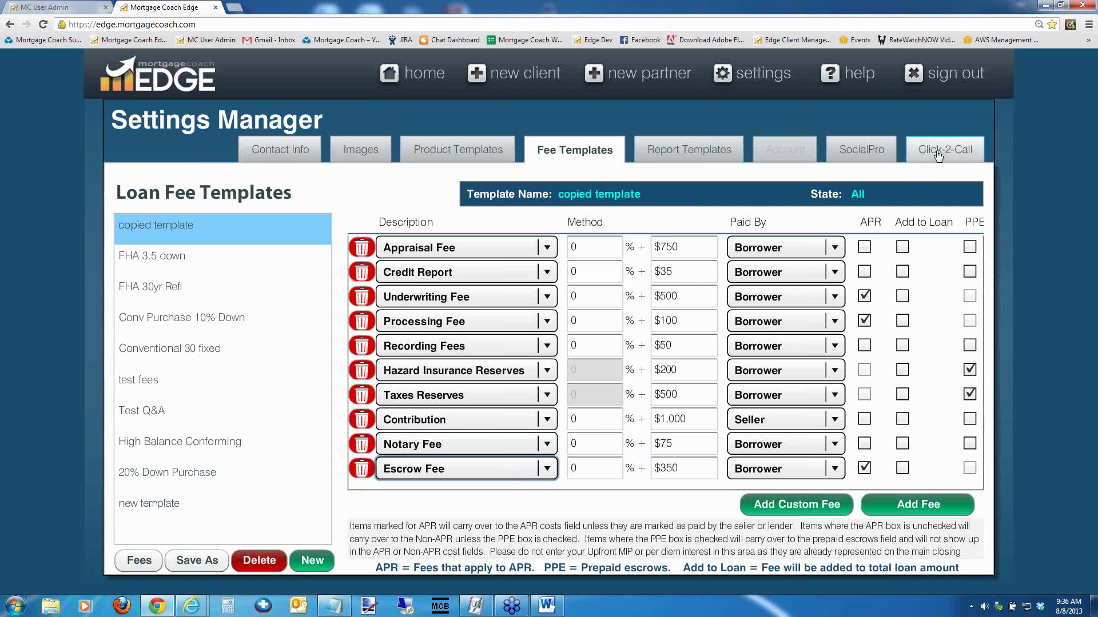
left_click(939, 155)
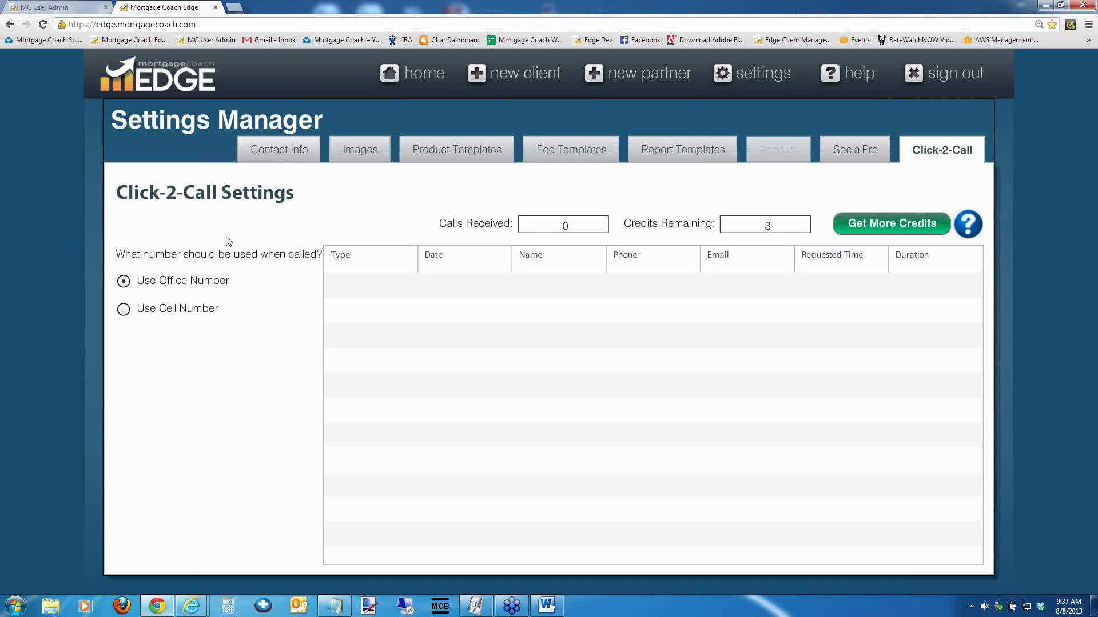
mouse_move(218, 260)
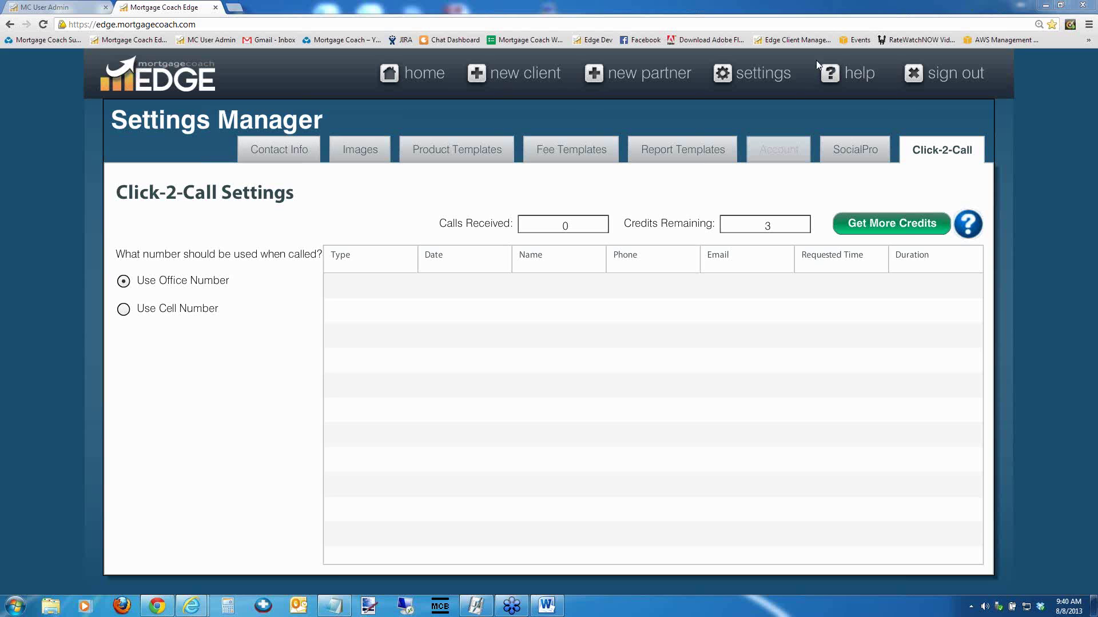
Search the support knowledge base for 'cost of waiting', review the results, and return to EDGE
left_click(839, 72)
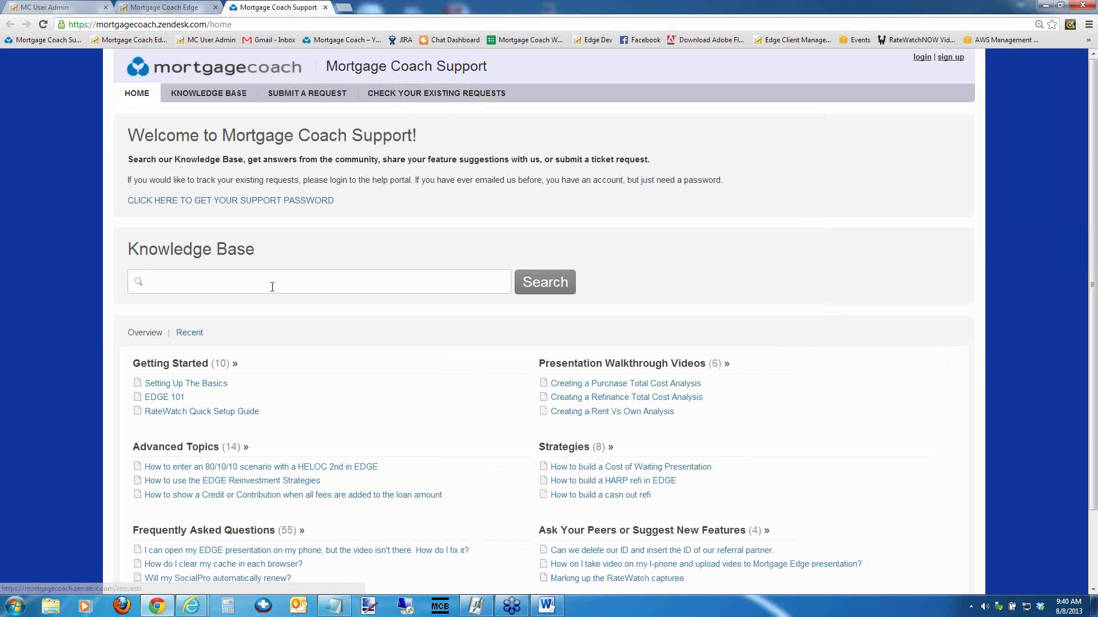
left_click(271, 287)
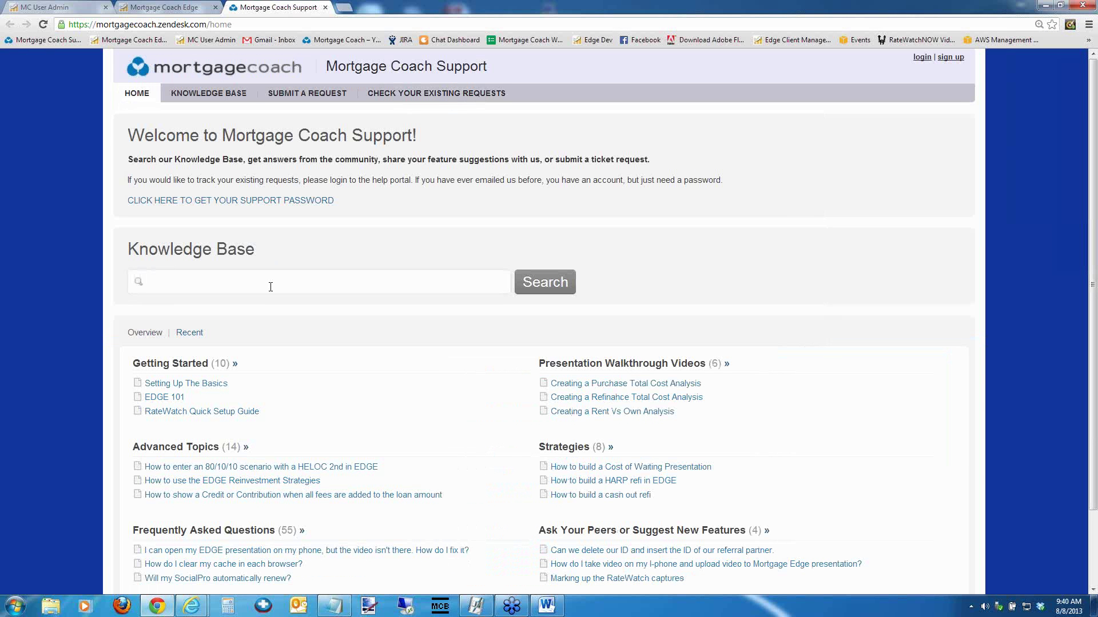
type("cost of waiting")
key("Return")
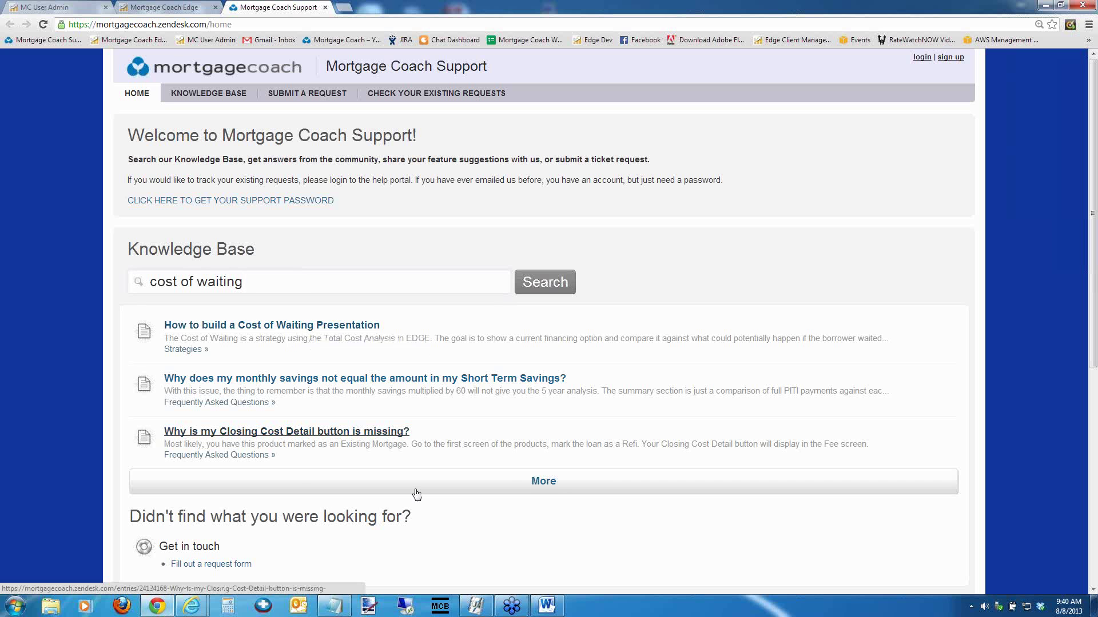
scroll(452, 503, "down", 3)
scroll(455, 492, "down", 5)
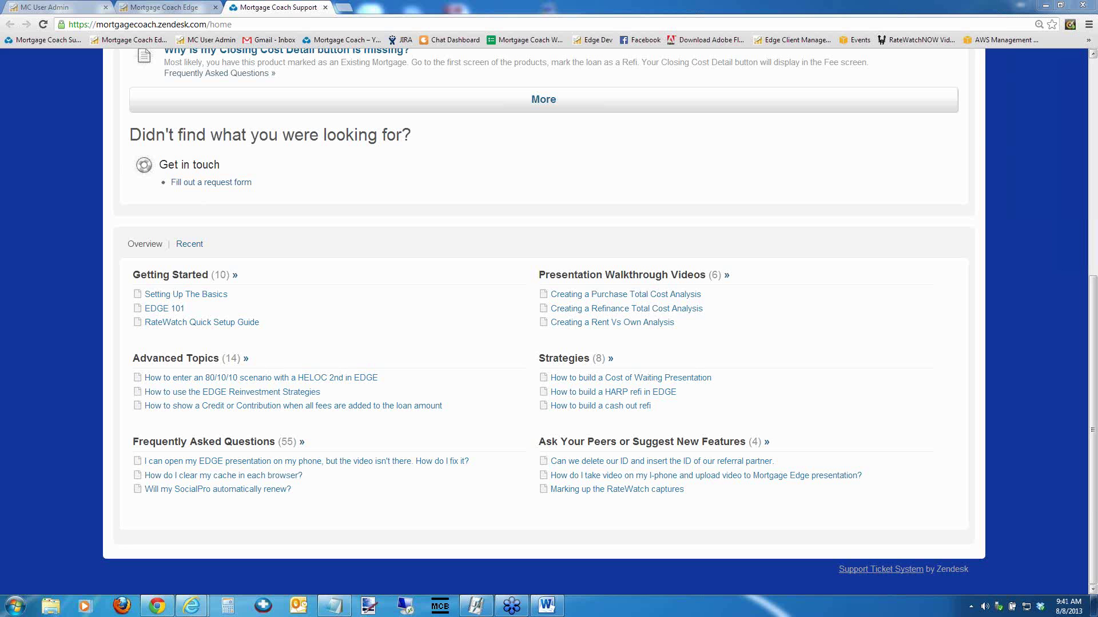
left_click(142, 7)
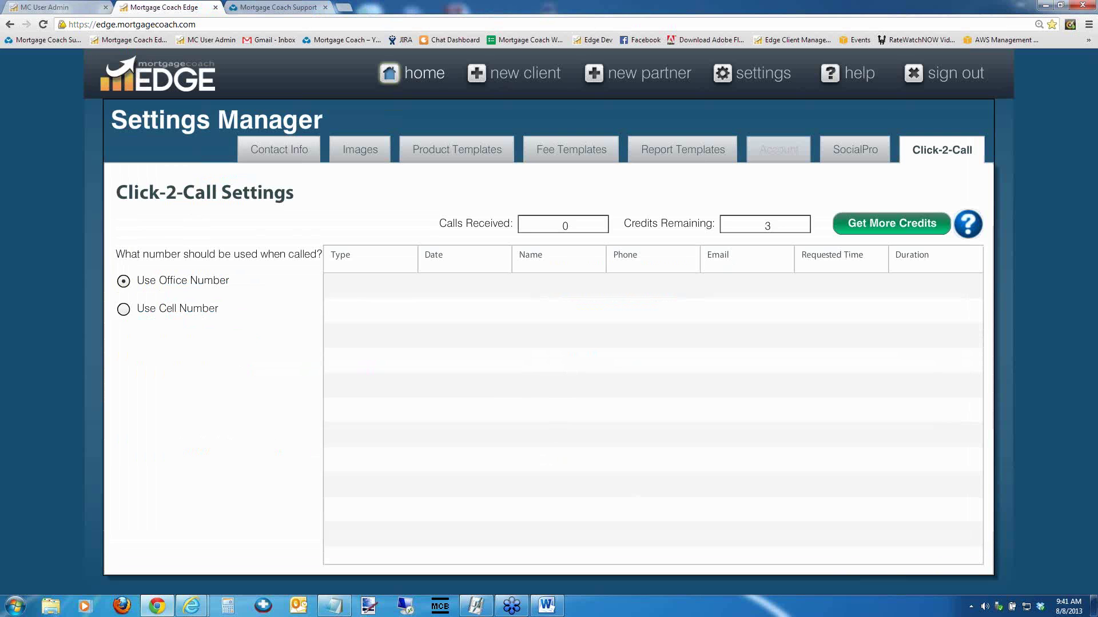
Open the '80-10-10 vs 90 Purchase' client from Recent Clients on the home dashboard
left_click(411, 83)
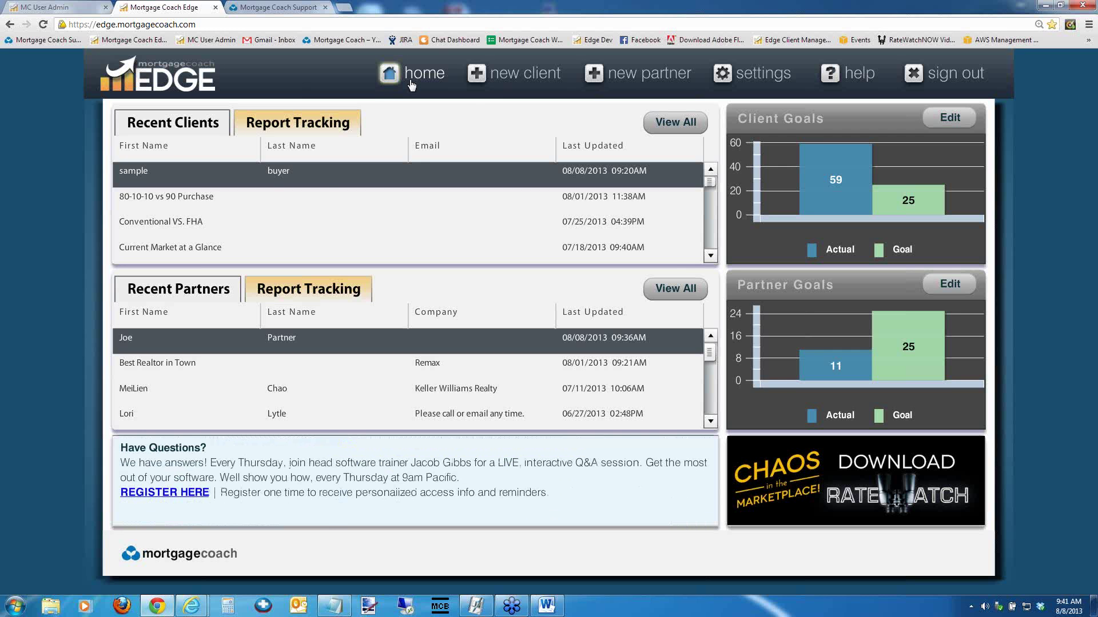
left_click(497, 196)
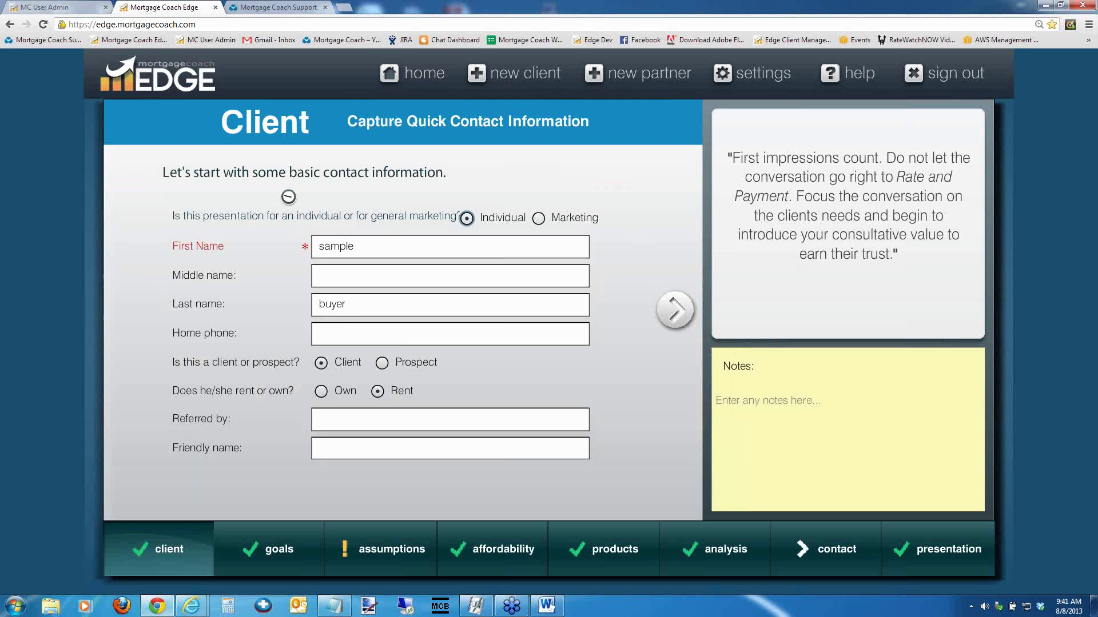
Generate an mcedge.tv report link and open the Rent vs. Own report for a video message
left_click(917, 549)
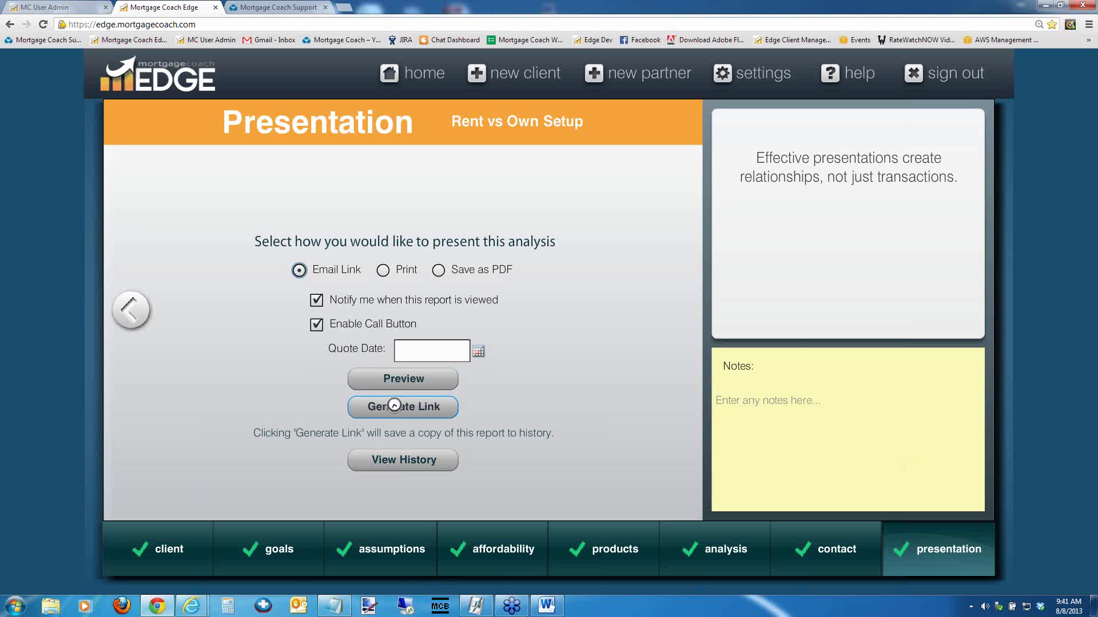
left_click(394, 406)
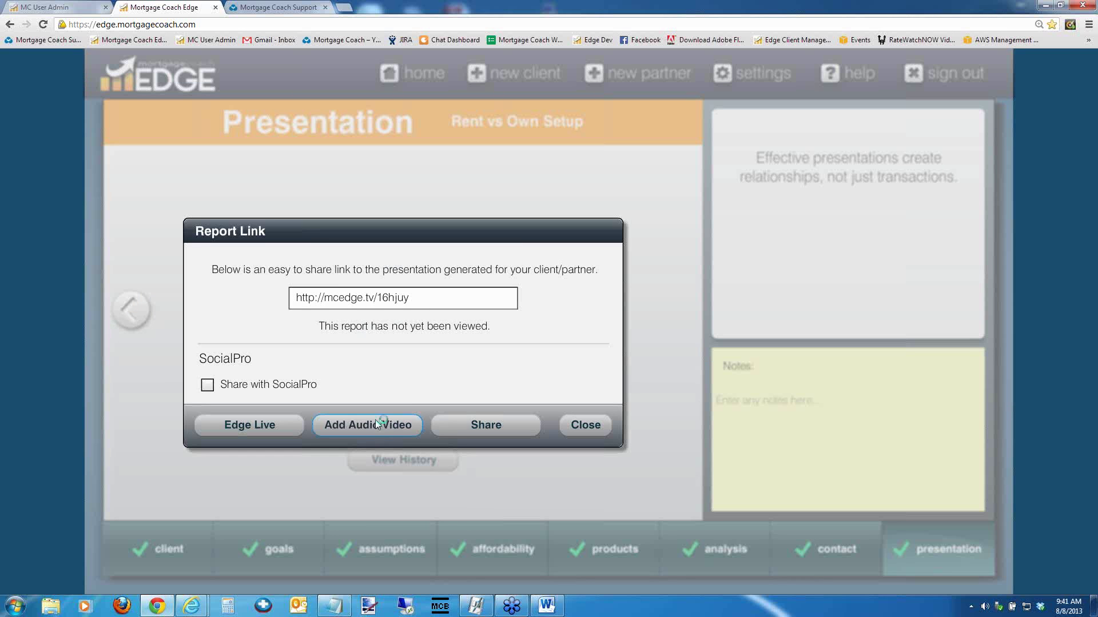
left_click(375, 422)
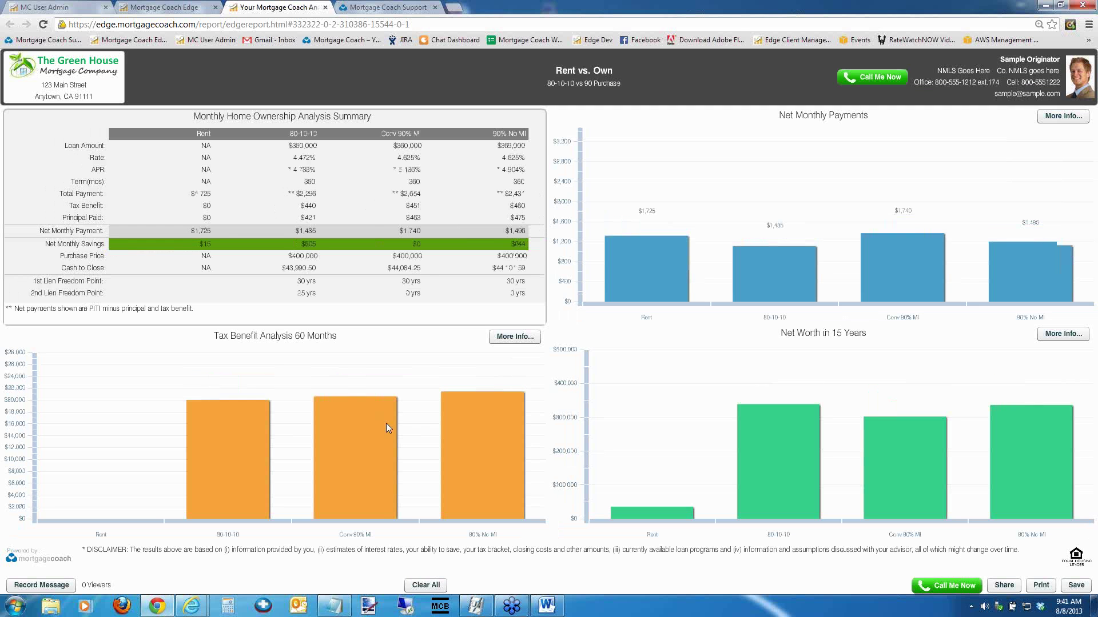
Highlight the Conv 90% MI $2,654 total payment and $451 tax benefit, adding an Attention callout on $2,654
left_click(410, 195)
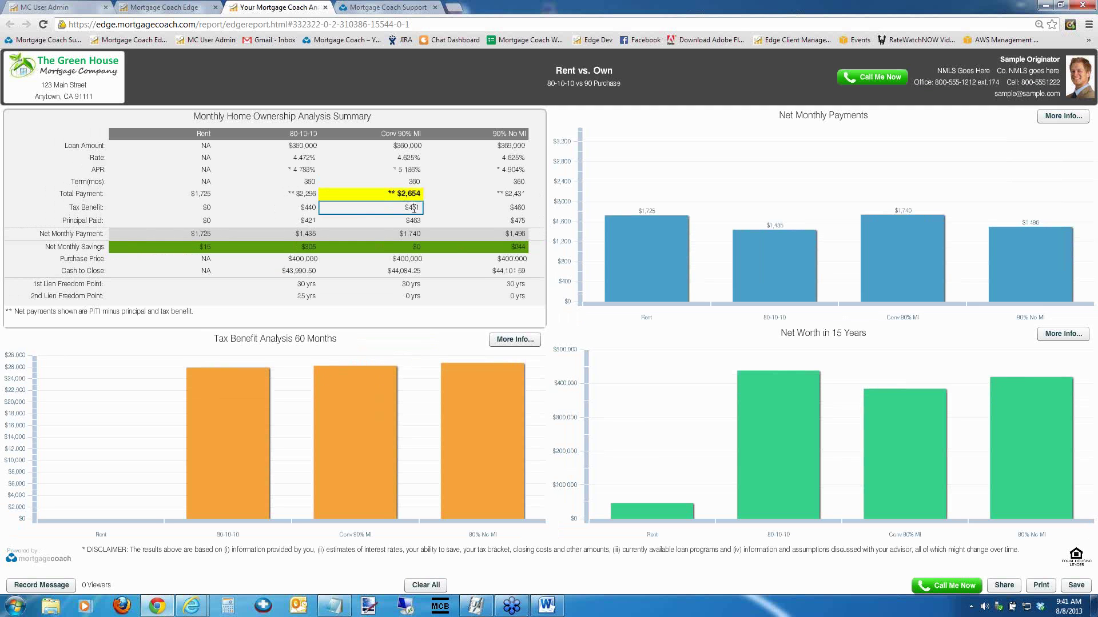
left_click(412, 208)
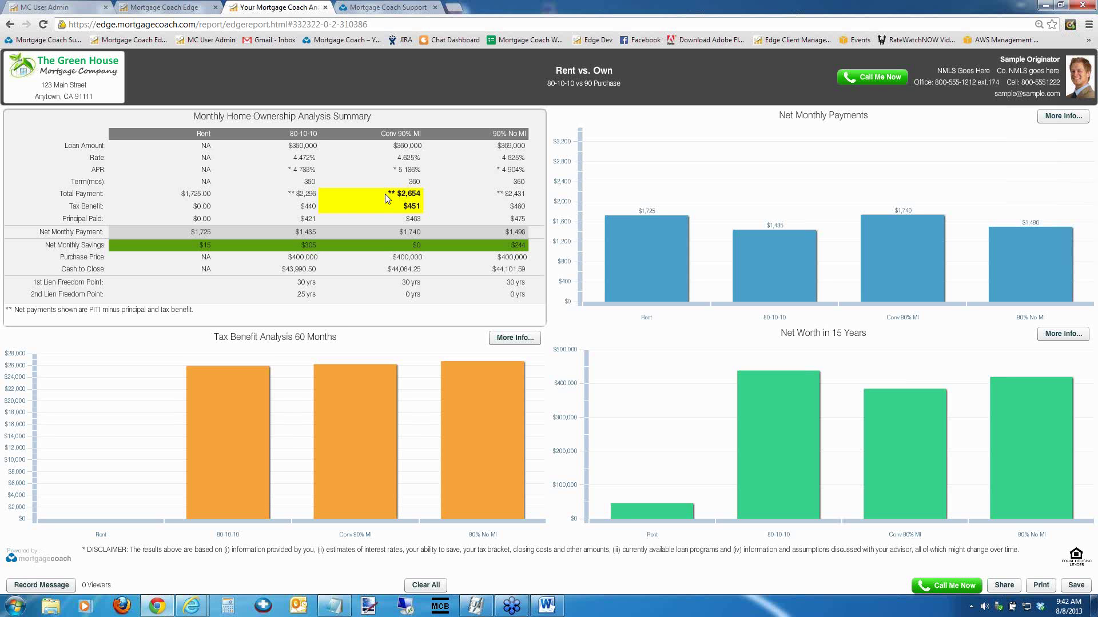
left_click(409, 195)
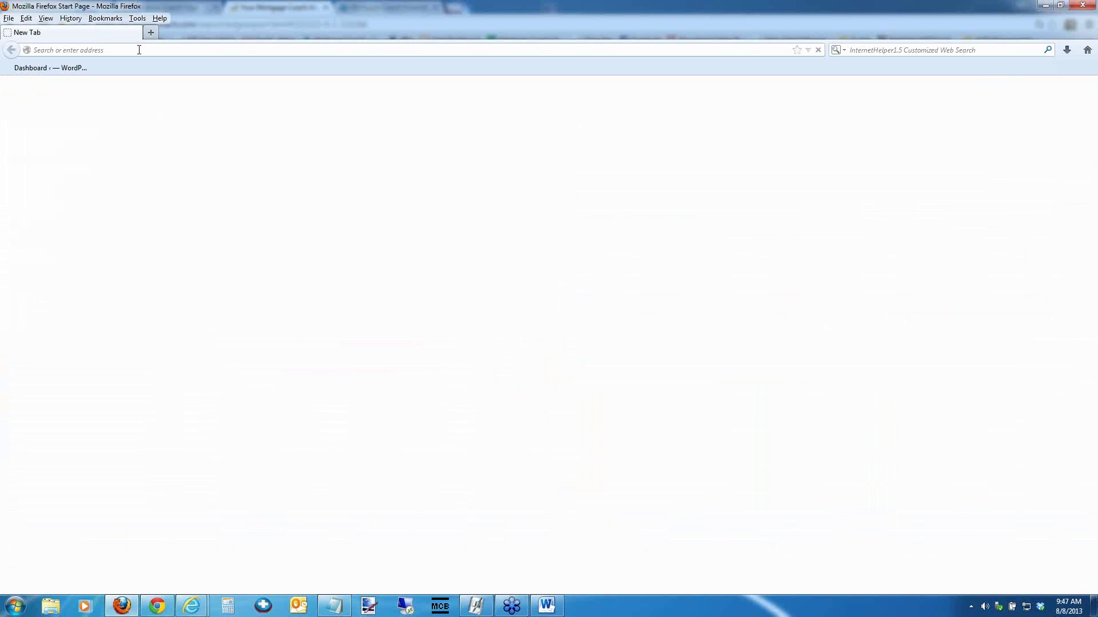
Load facebook.com in Firefox's address bar
type("faceb")
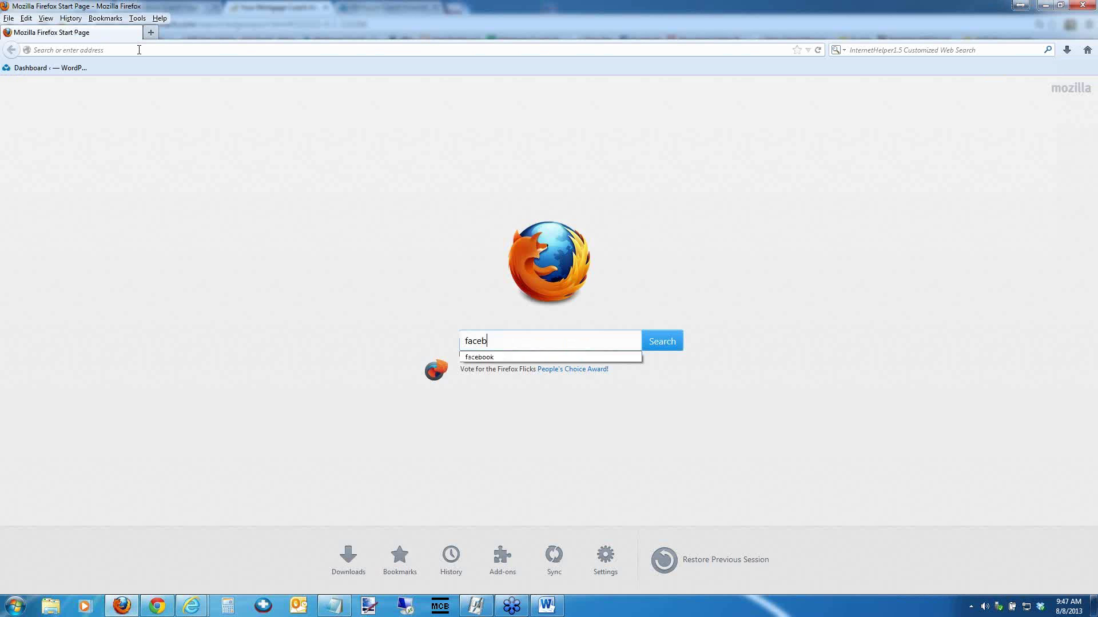
left_click(139, 50)
type("face")
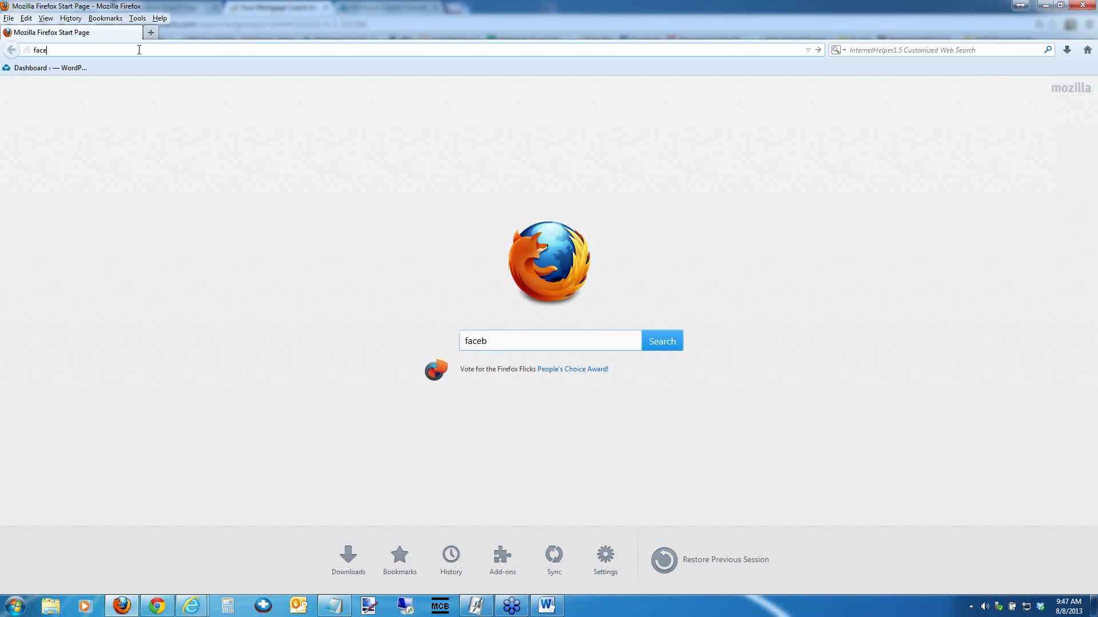
type("book.com")
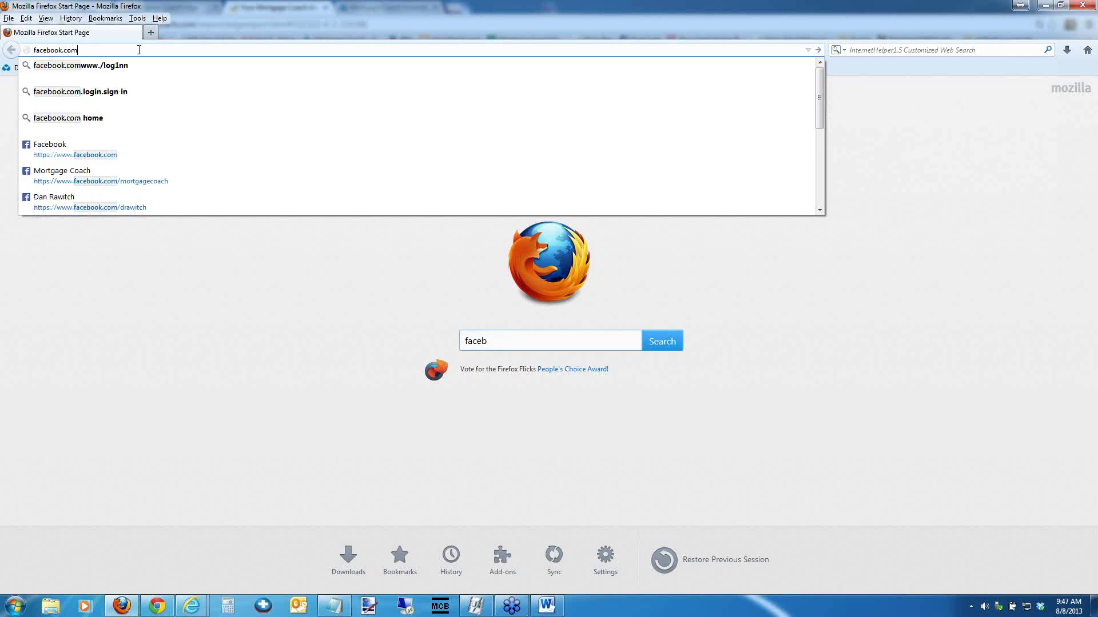
key("Return")
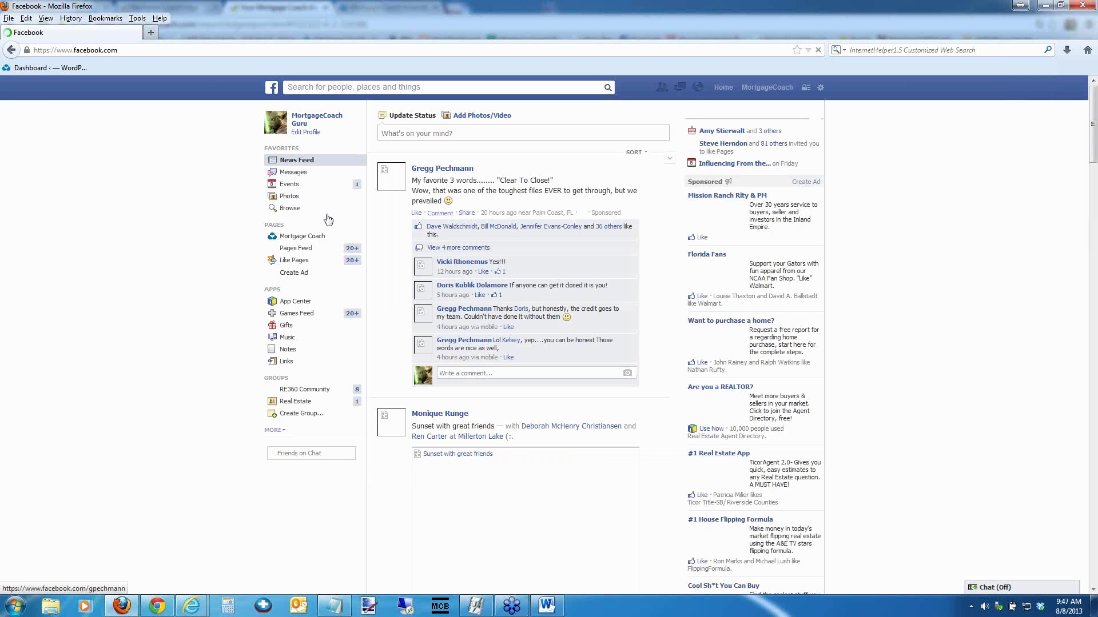
left_click(311, 237)
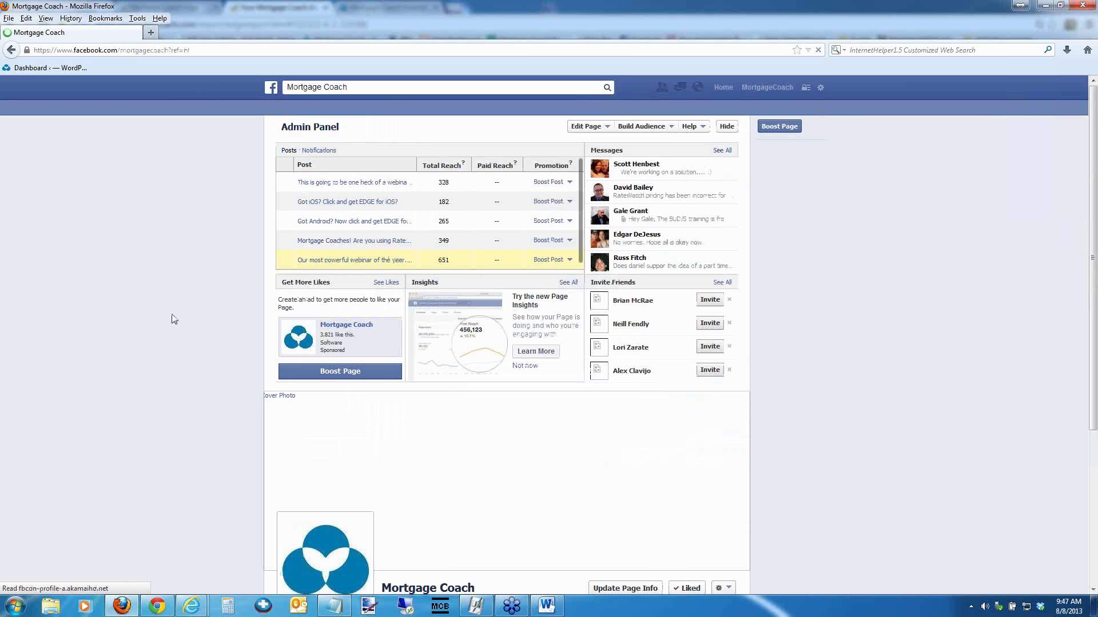
scroll(131, 291, "down", 3)
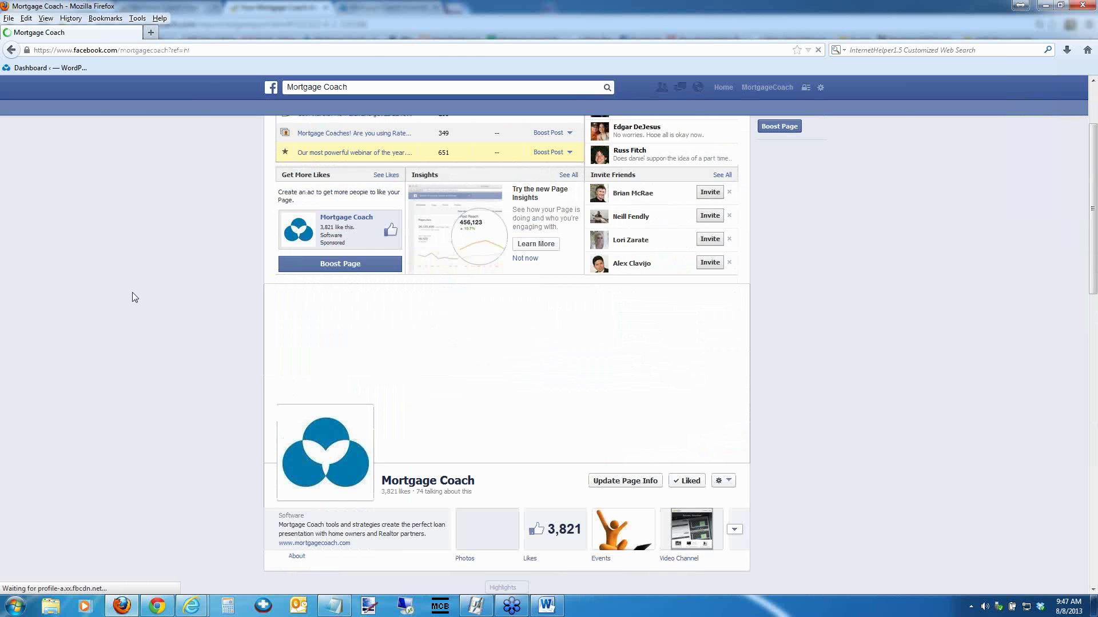
scroll(133, 296, "down", 2)
scroll(133, 296, "down", 4)
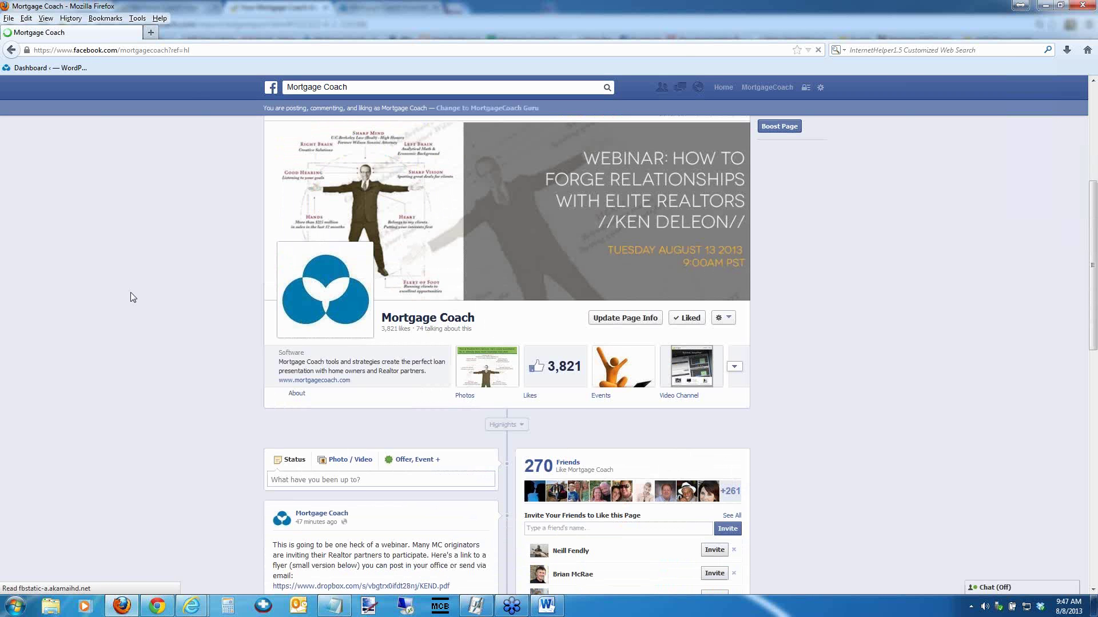
scroll(708, 215, "down", 1)
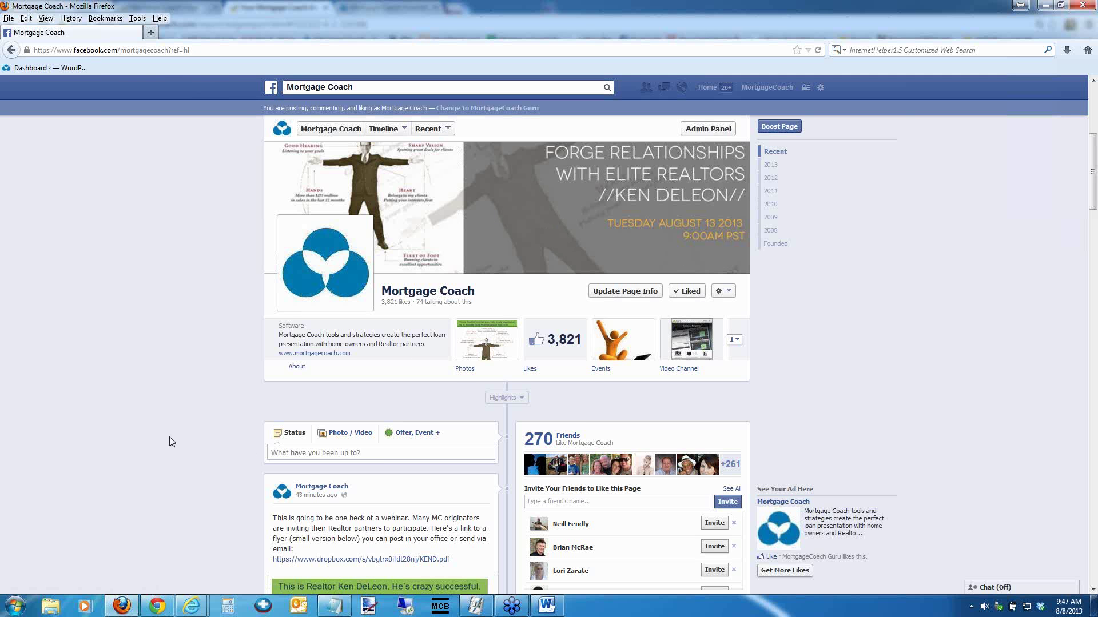
scroll(168, 437, "down", 5)
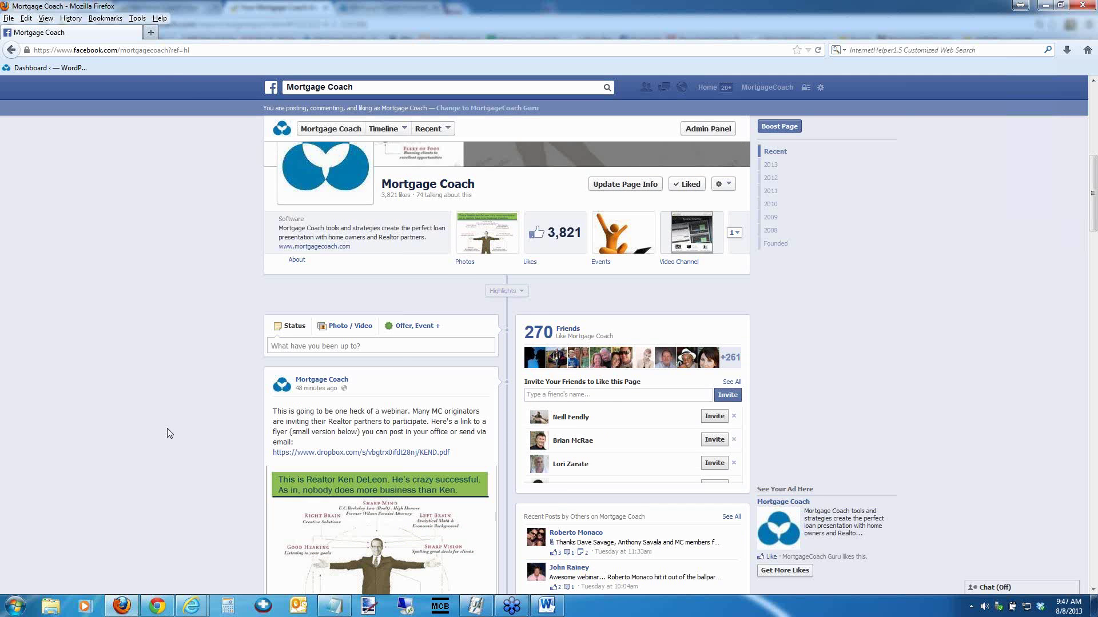
scroll(167, 425, "down", 7)
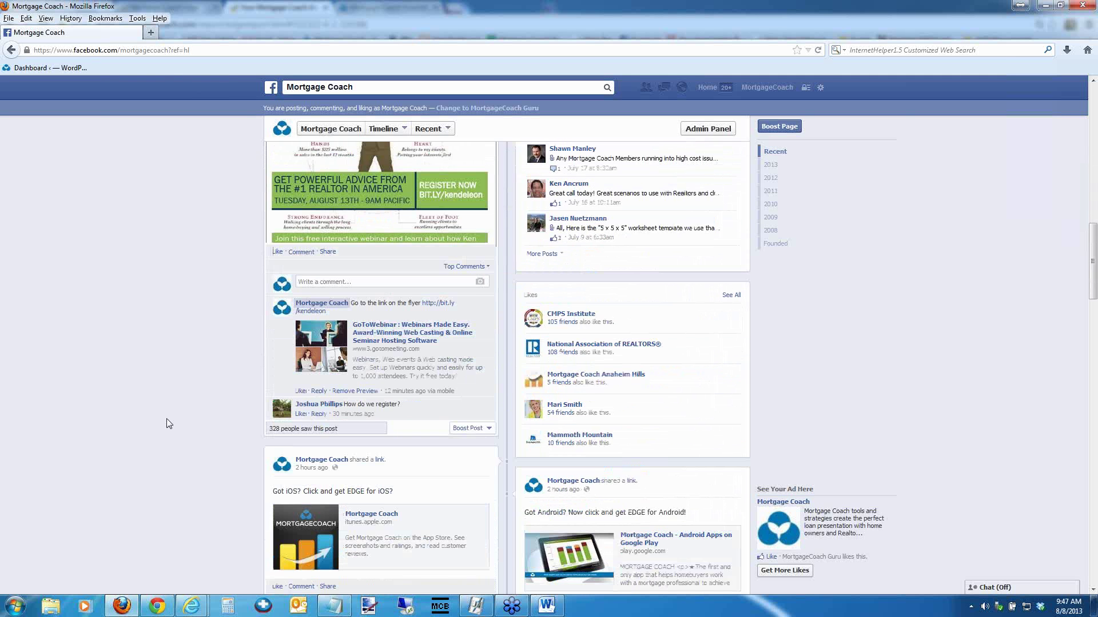
scroll(168, 423, "down", 5)
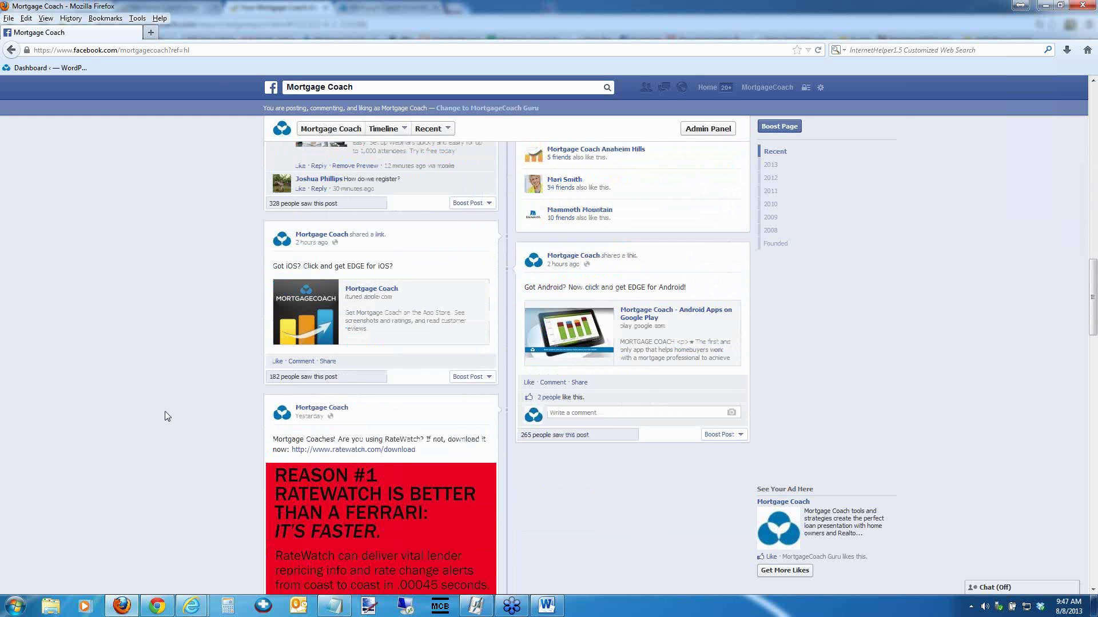
scroll(167, 411, "down", 3)
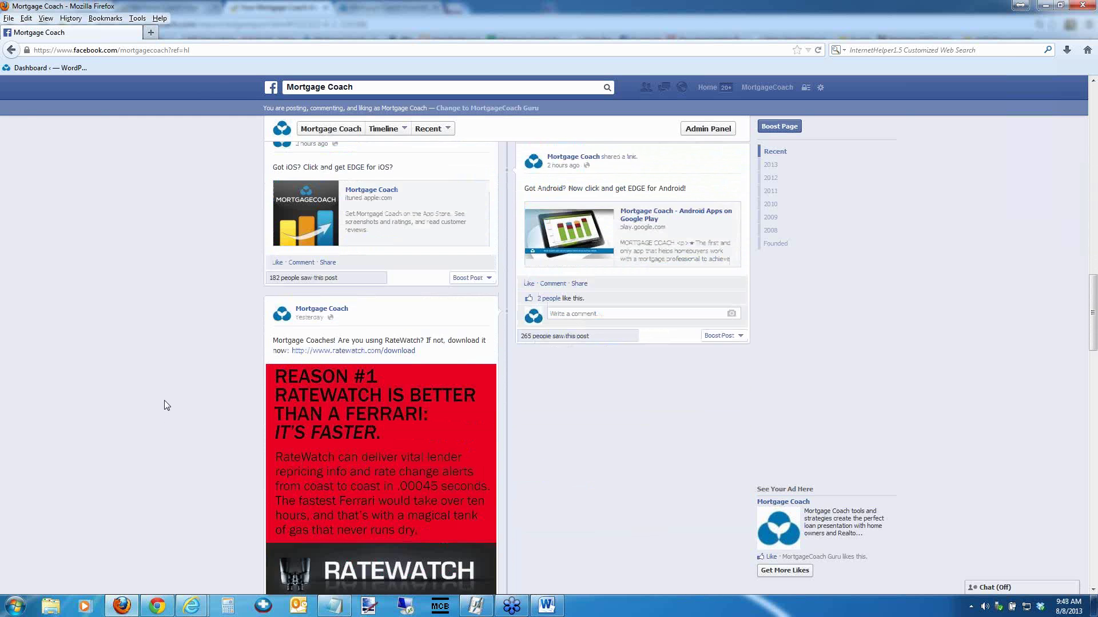
scroll(166, 406, "down", 9)
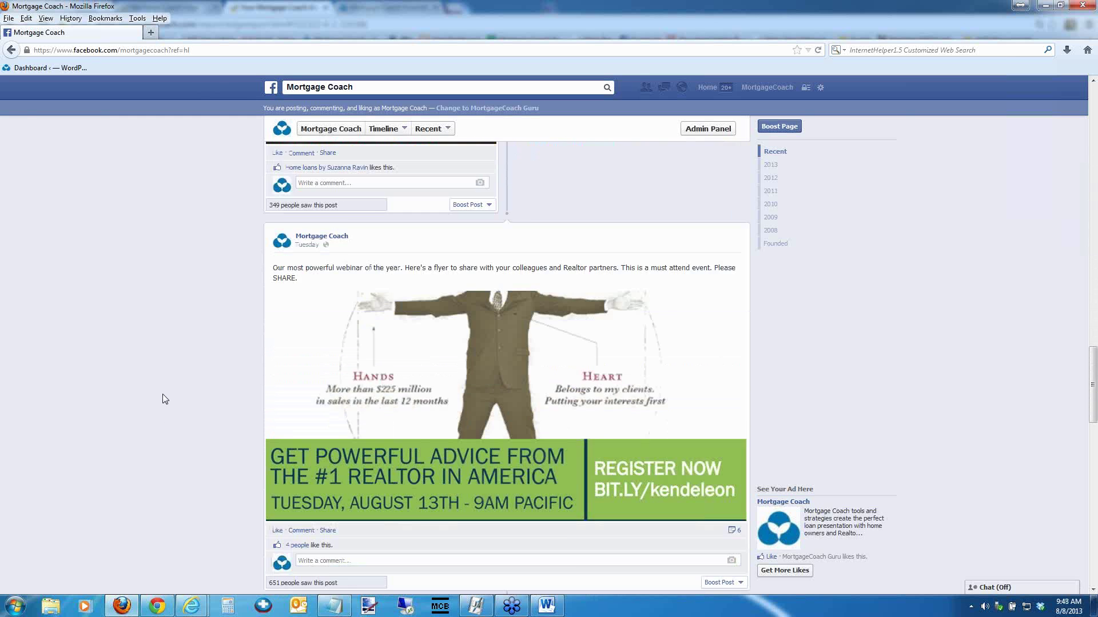
scroll(165, 399, "down", 4)
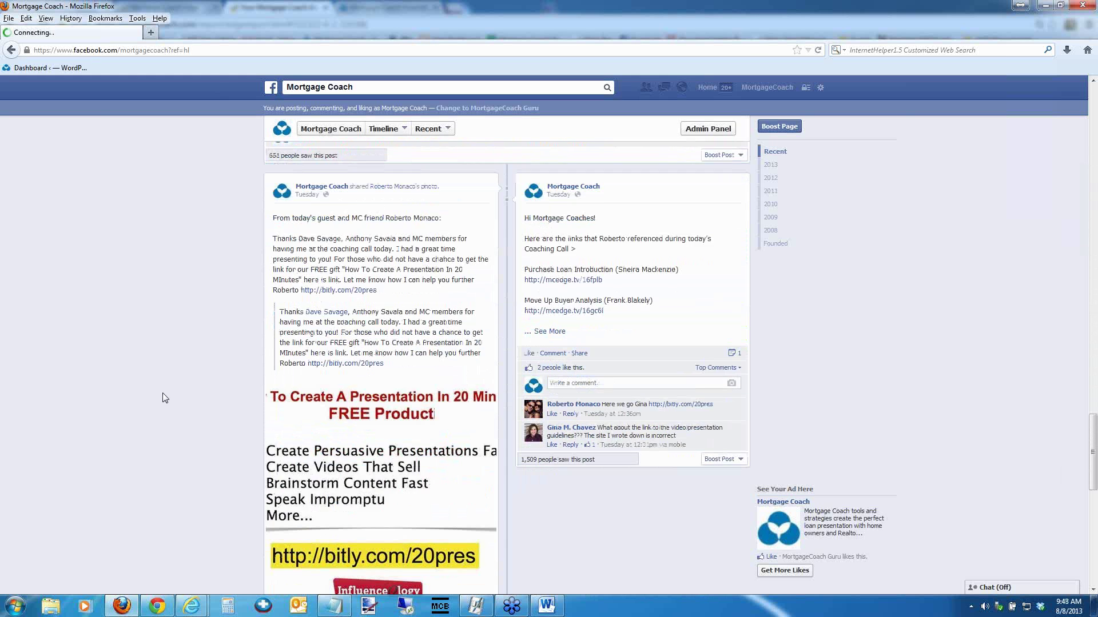
scroll(163, 395, "down", 4)
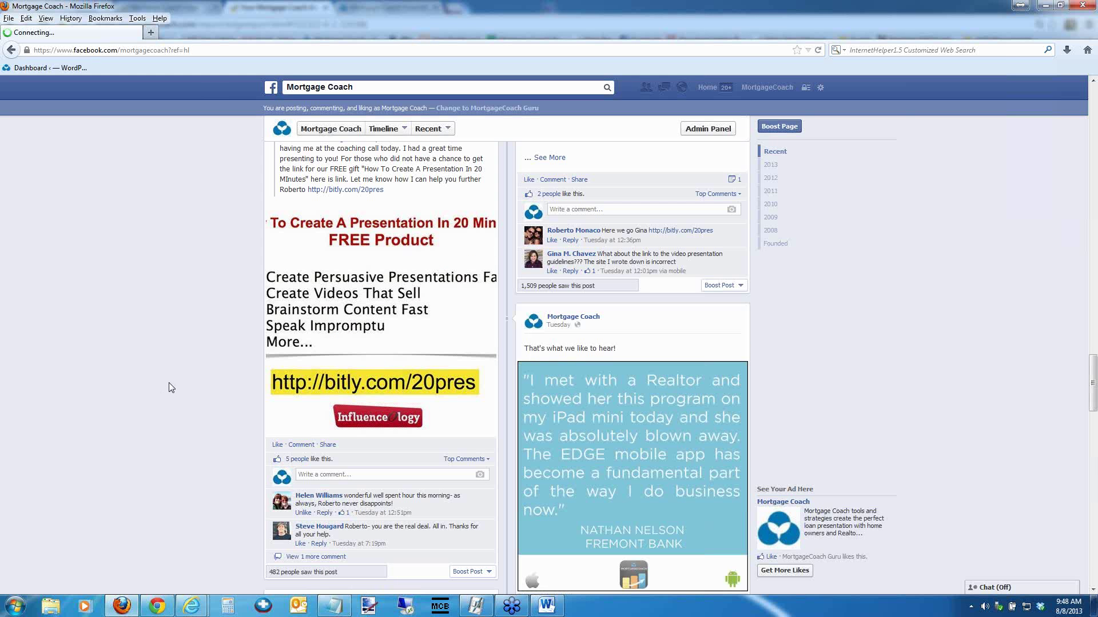
left_click(325, 560)
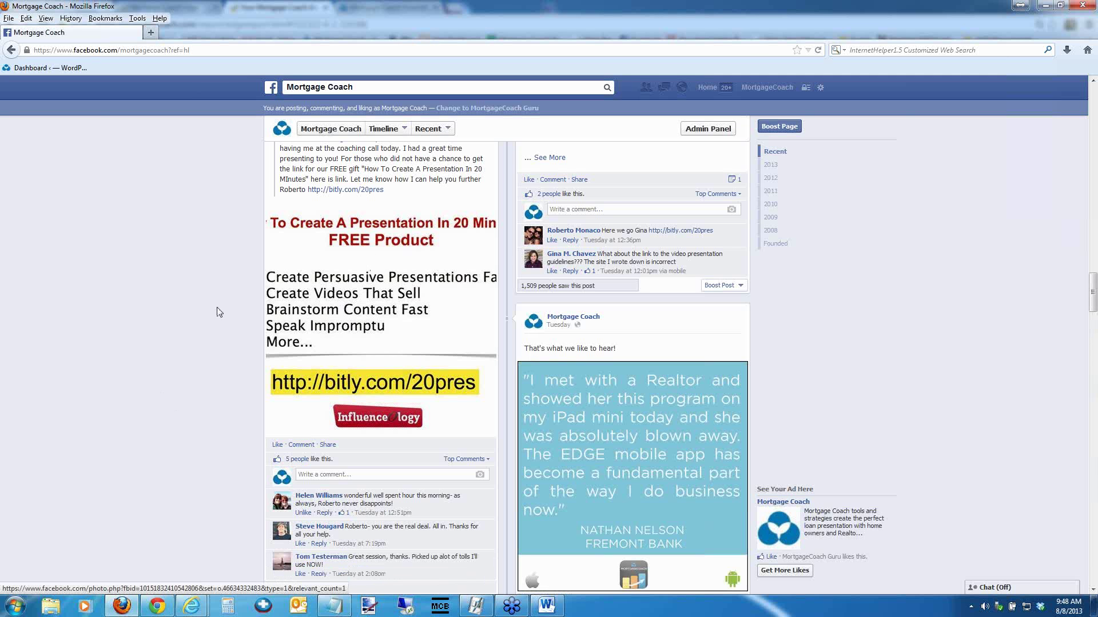
scroll(164, 320, "down", 2)
scroll(162, 318, "down", 10)
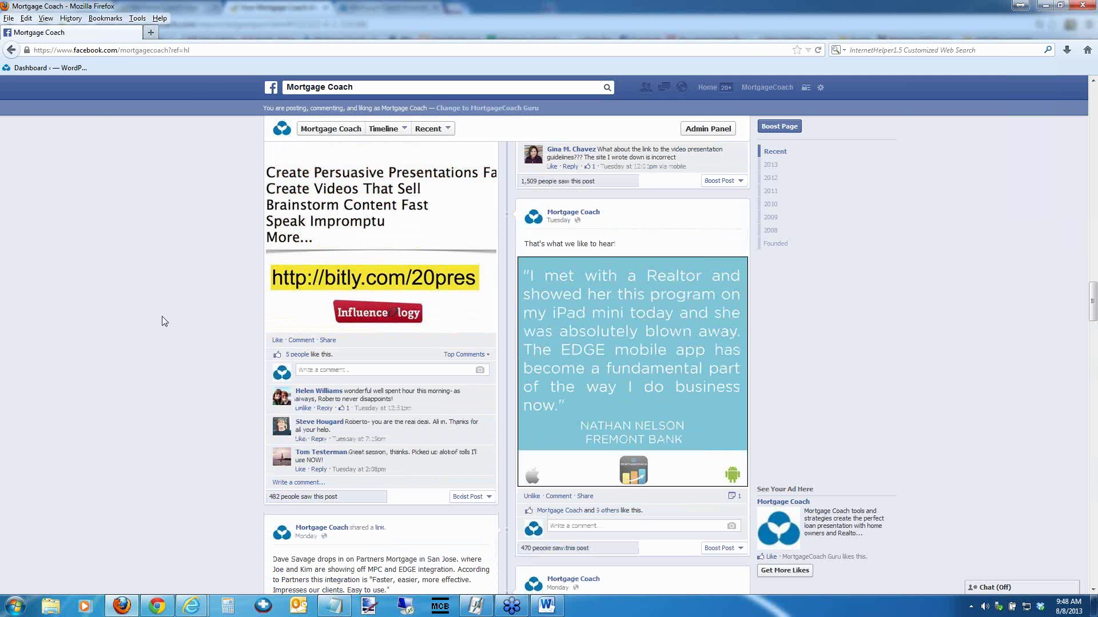
scroll(160, 310, "down", 10)
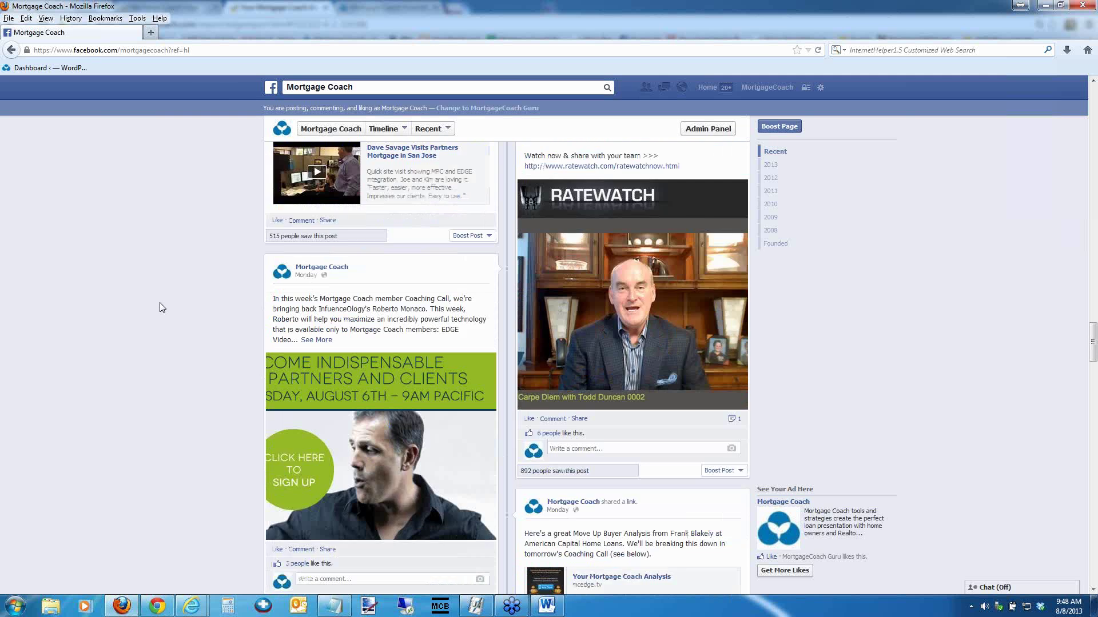
scroll(159, 301, "down", 6)
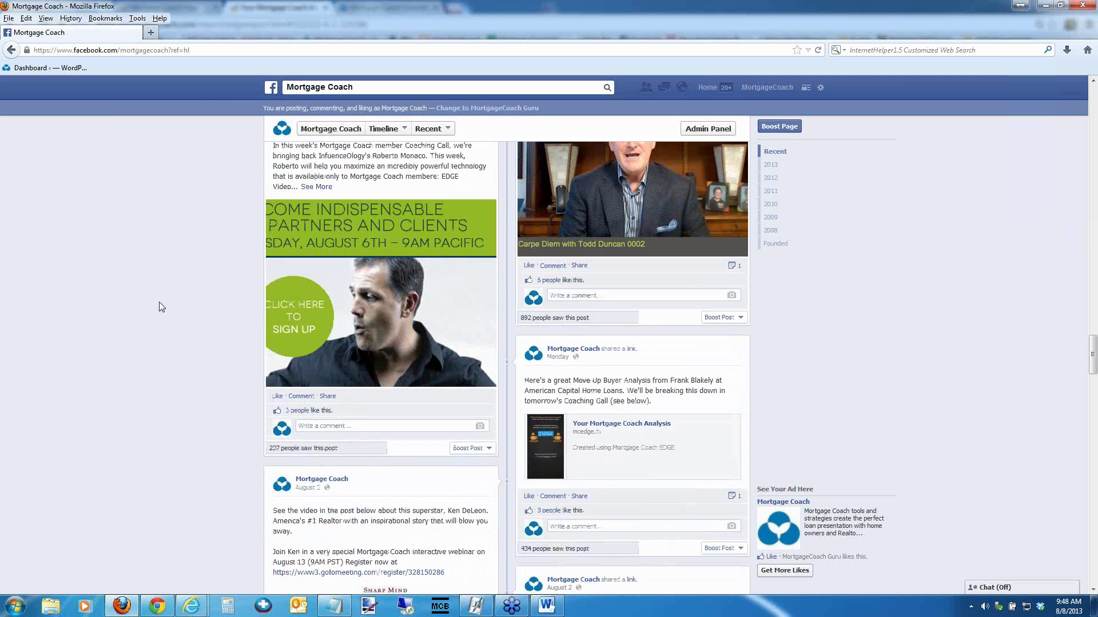
scroll(159, 301, "down", 10)
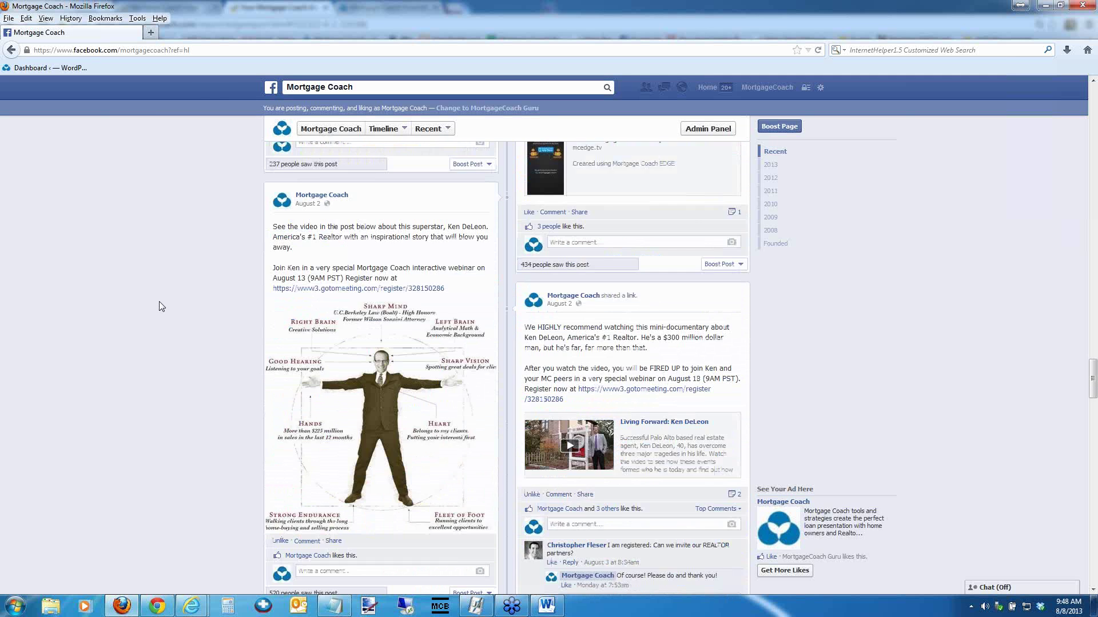
scroll(160, 297, "up", 20)
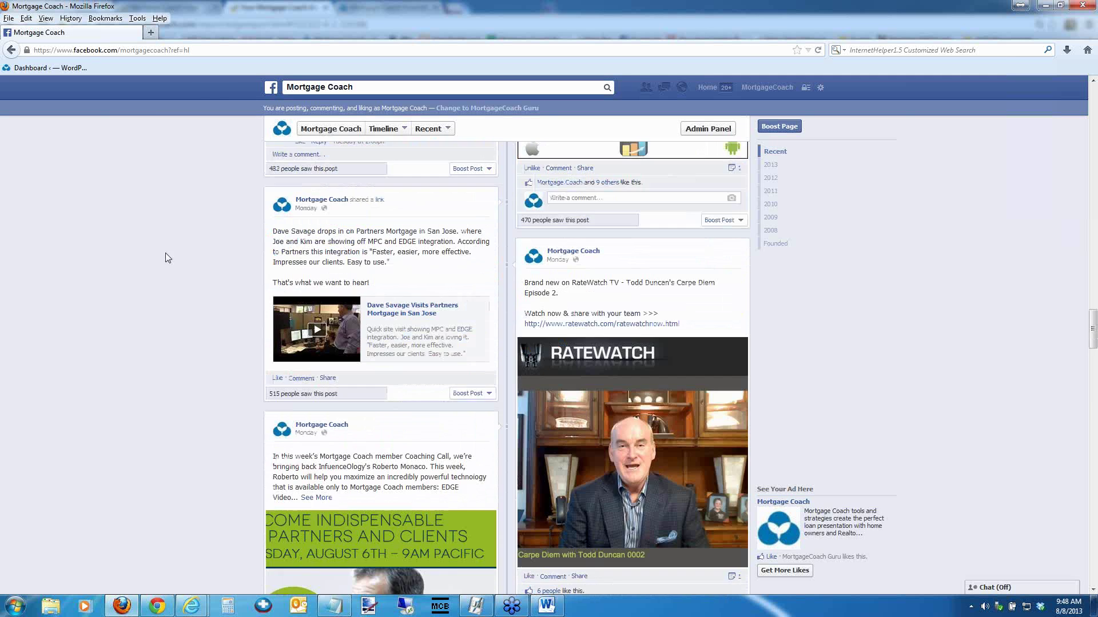
scroll(159, 233, "up", 10)
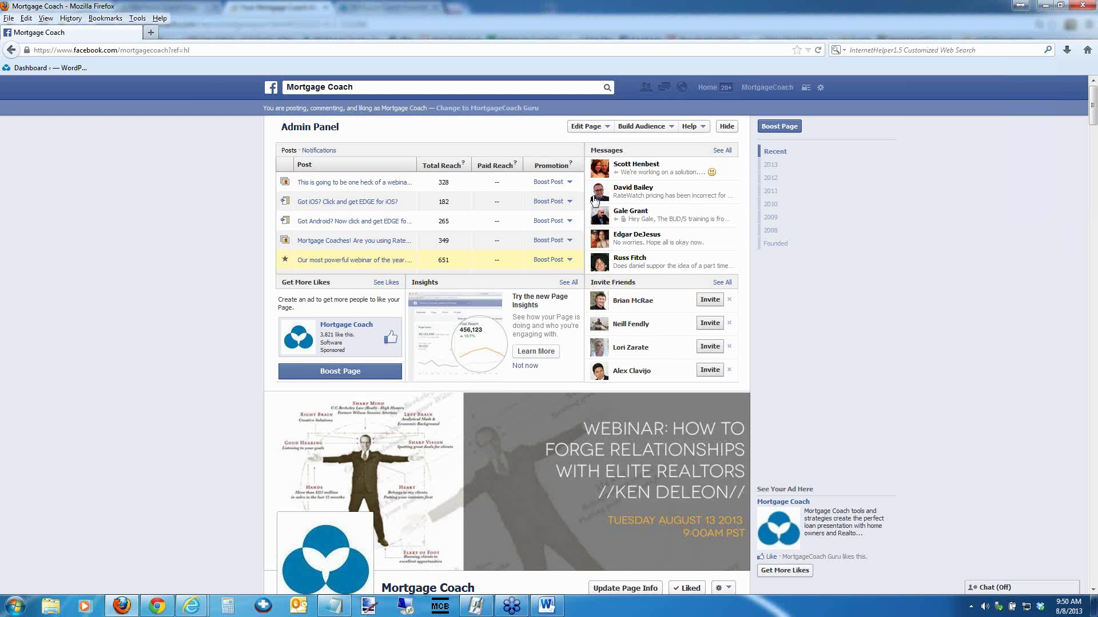
Minimize Firefox, close the report tab, and reopen the Rent vs. Own report from its report link
left_click(1045, 7)
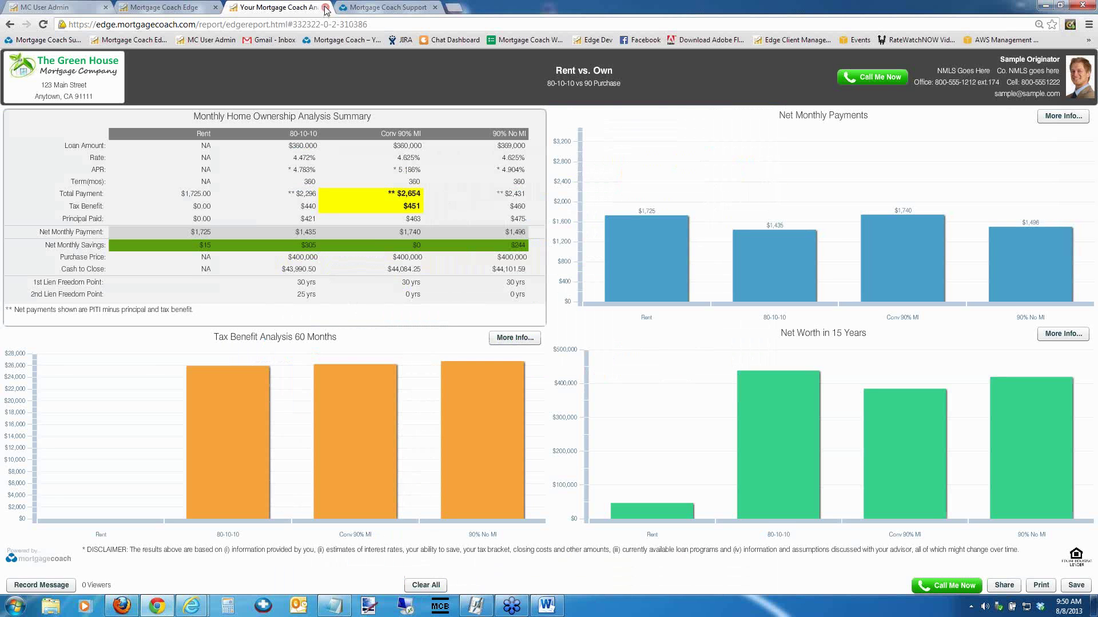
left_click(325, 8)
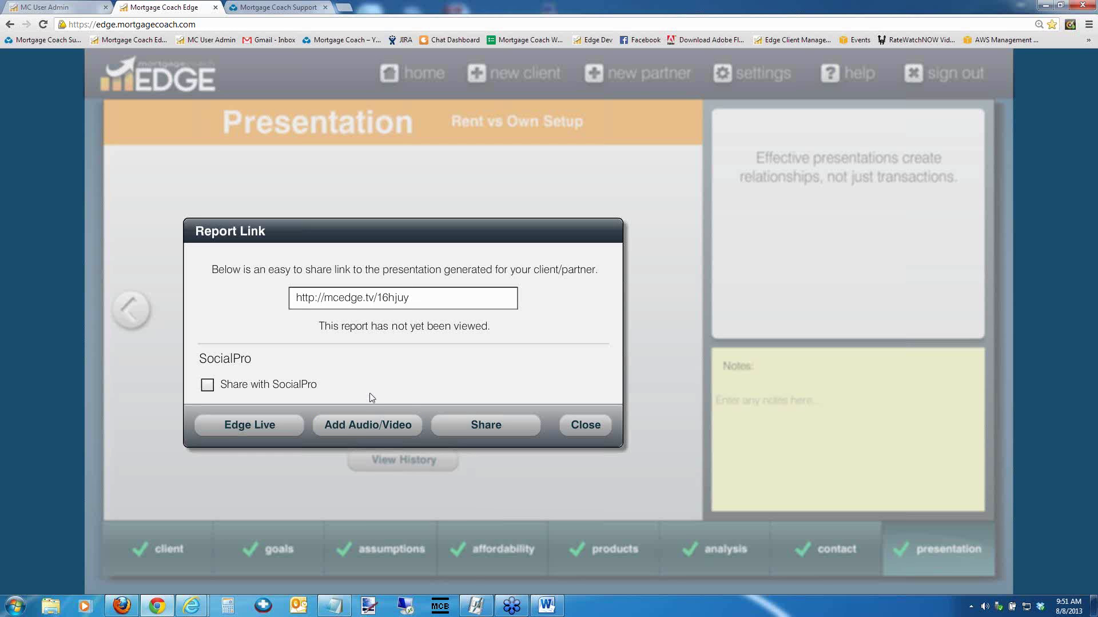
left_click(367, 429)
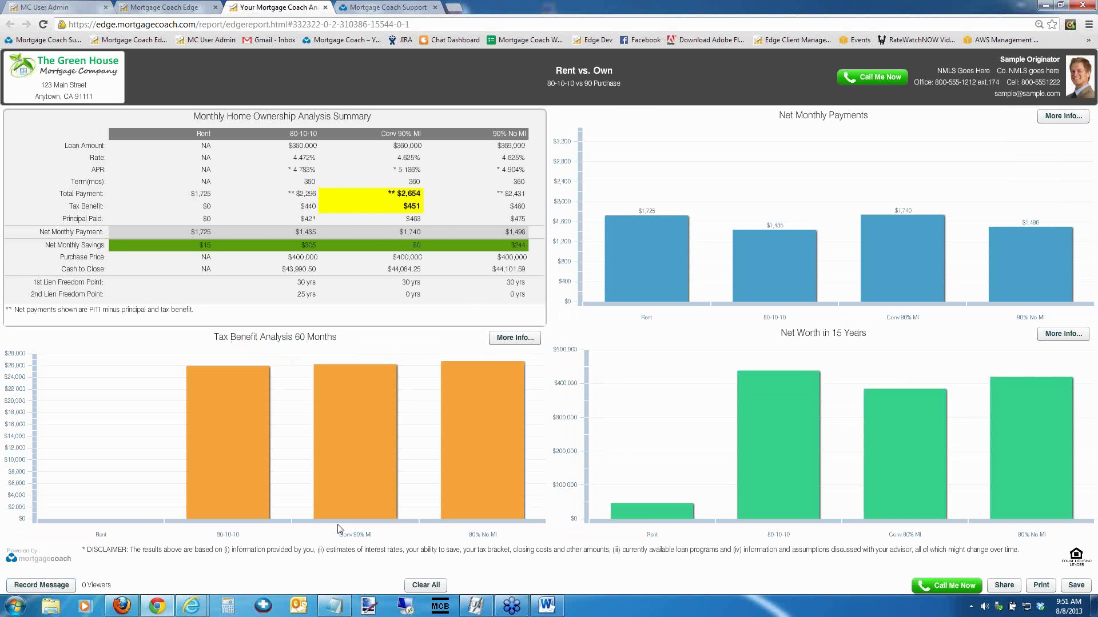
Clear all highlights from the Rent vs. Own report
left_click(425, 587)
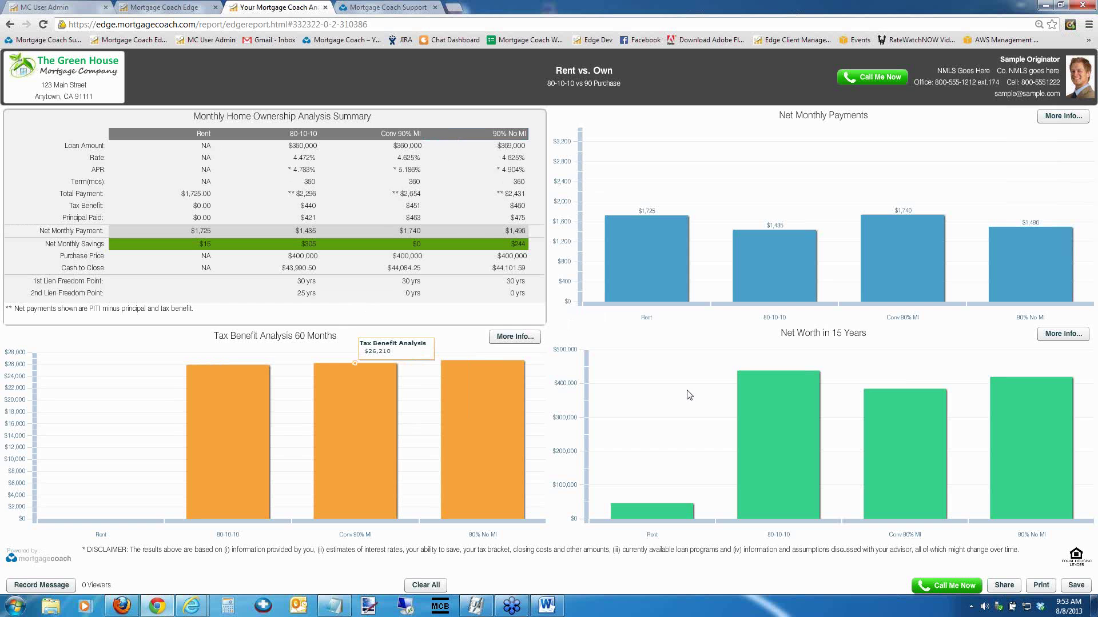
Open the report's Flash Player settings on the Microphone panel and keep Default as the microphone
right_click(603, 323)
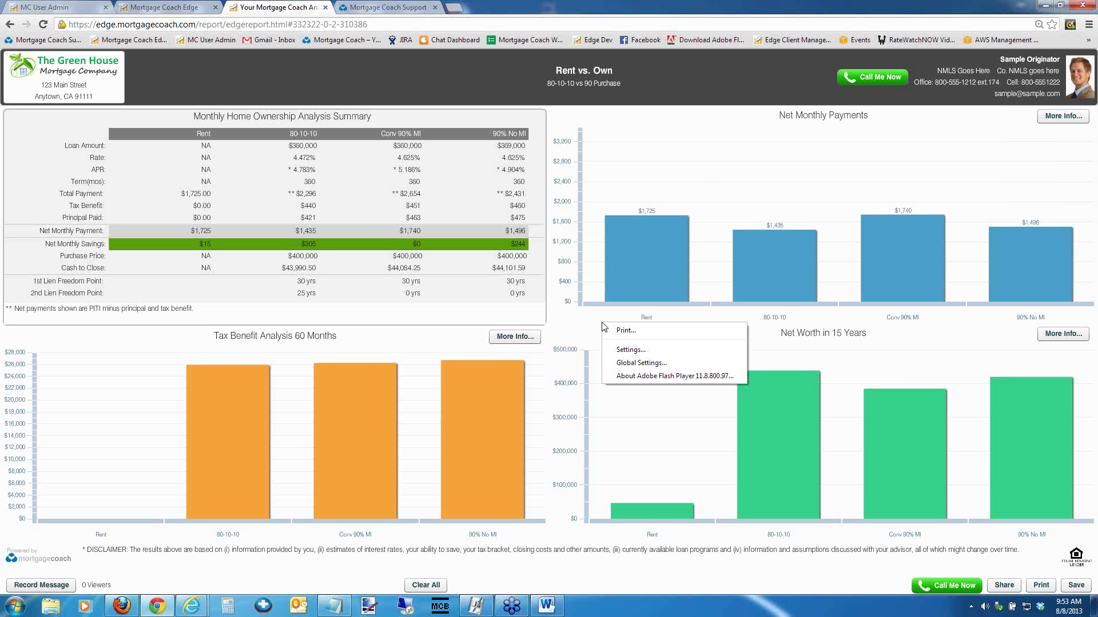
left_click(617, 349)
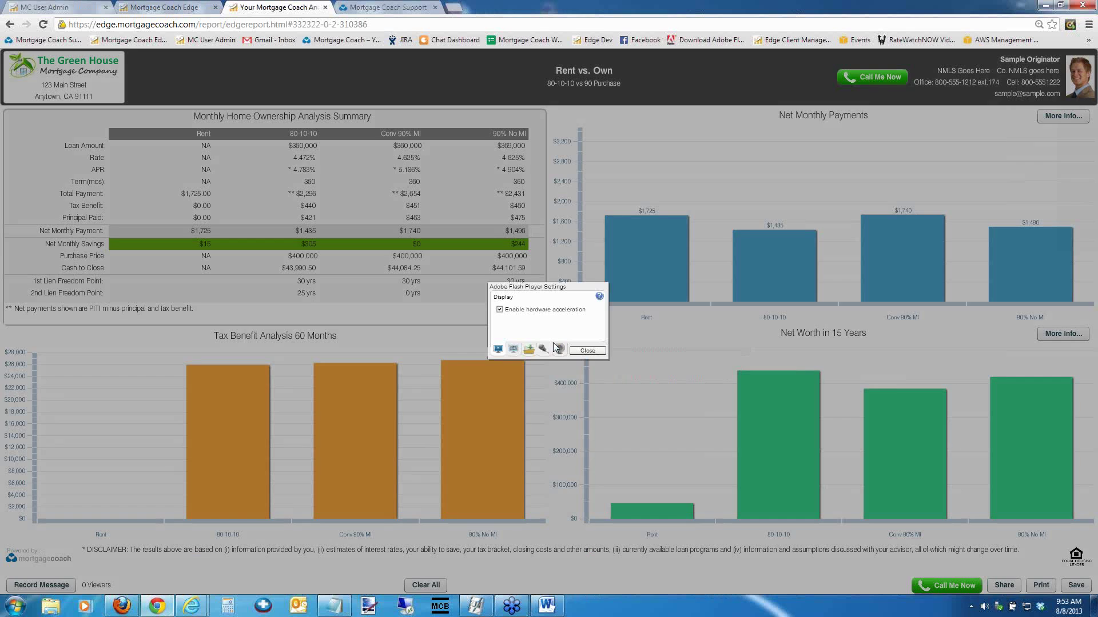
left_click(543, 348)
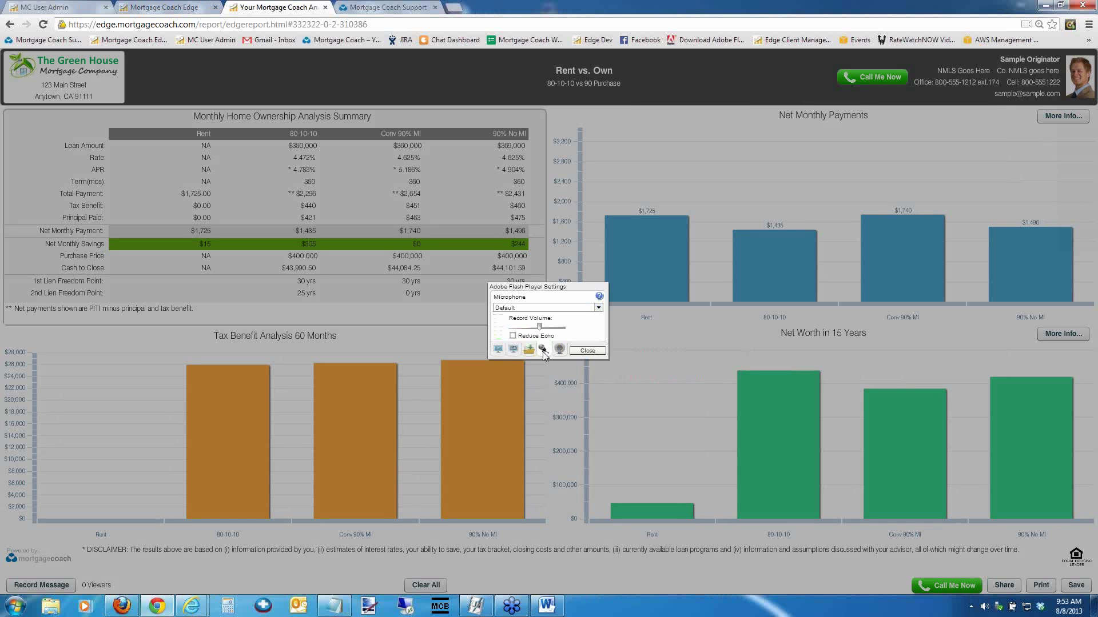
left_click(598, 308)
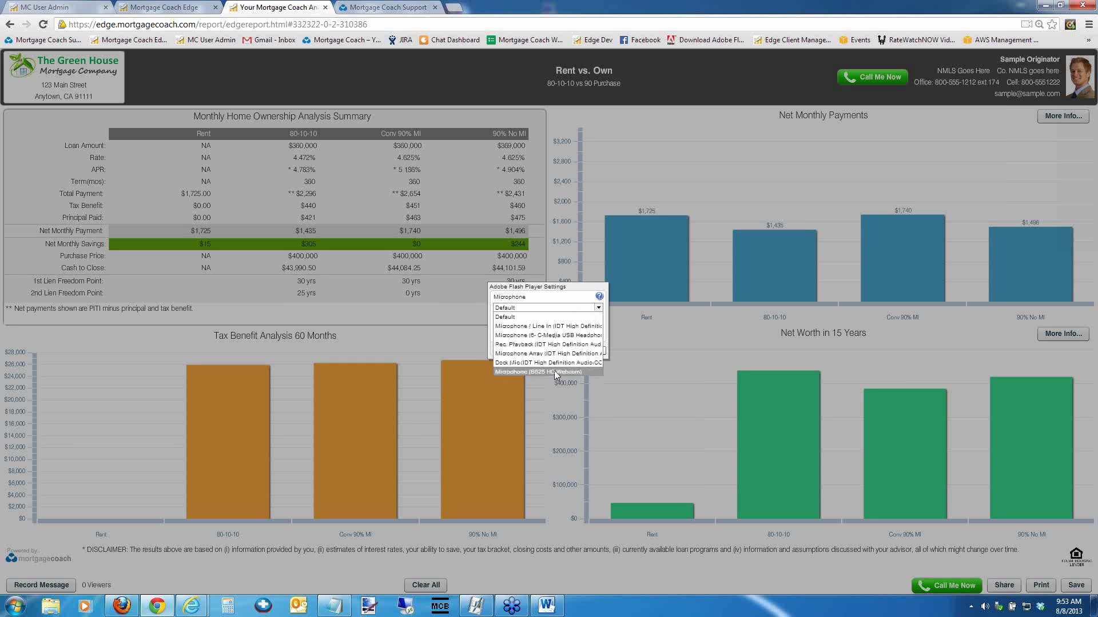
left_click(541, 320)
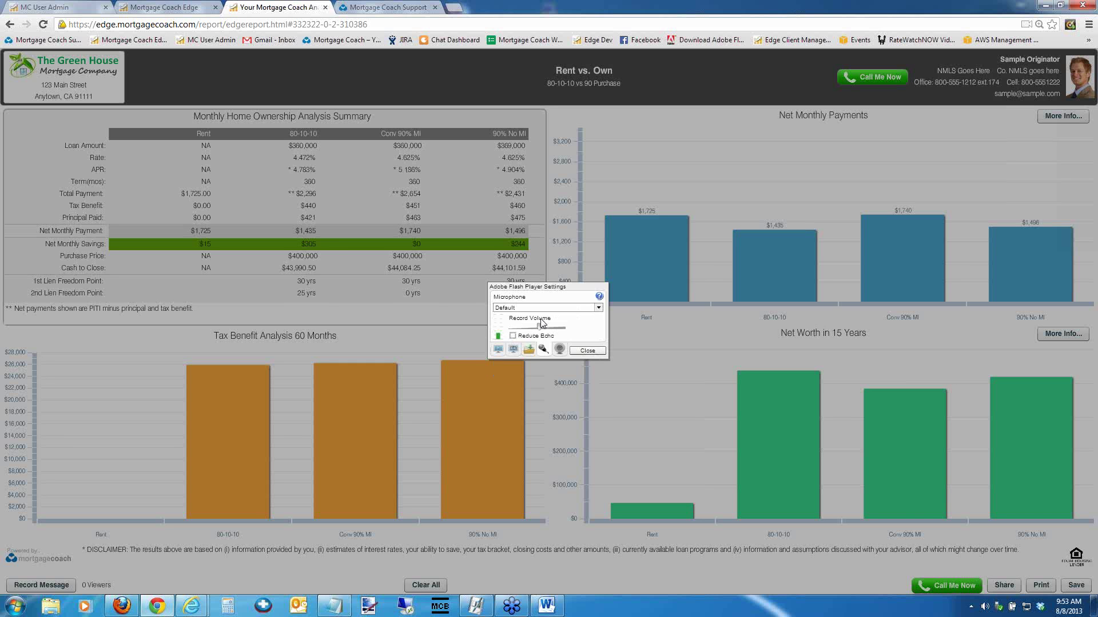
Open the Windows recording devices and select the B525 HD Webcam microphone
right_click(984, 608)
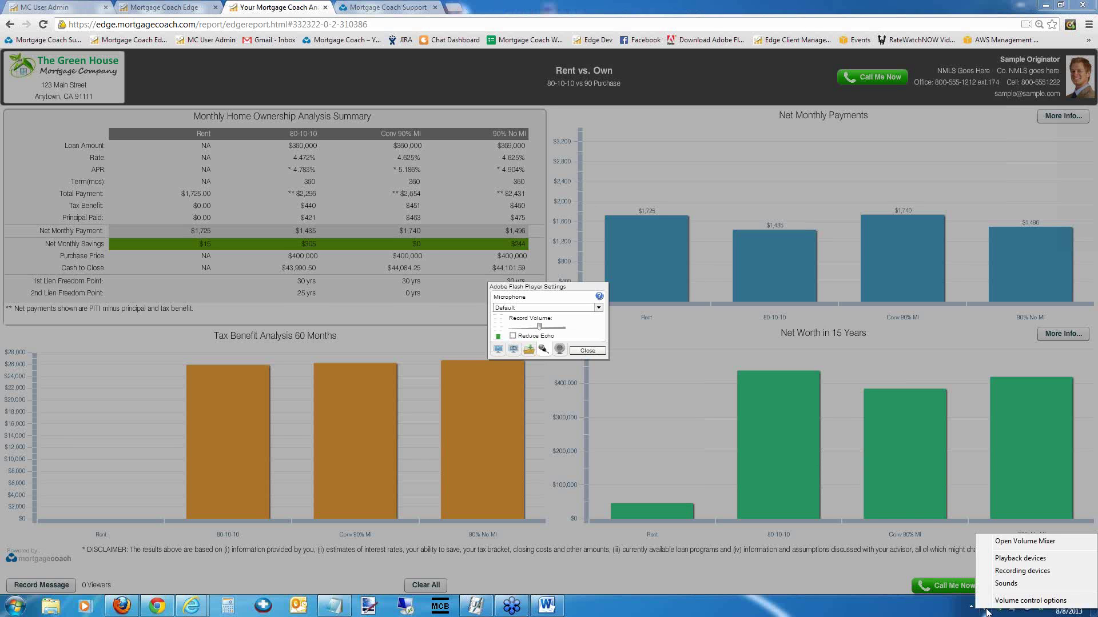
left_click(1001, 571)
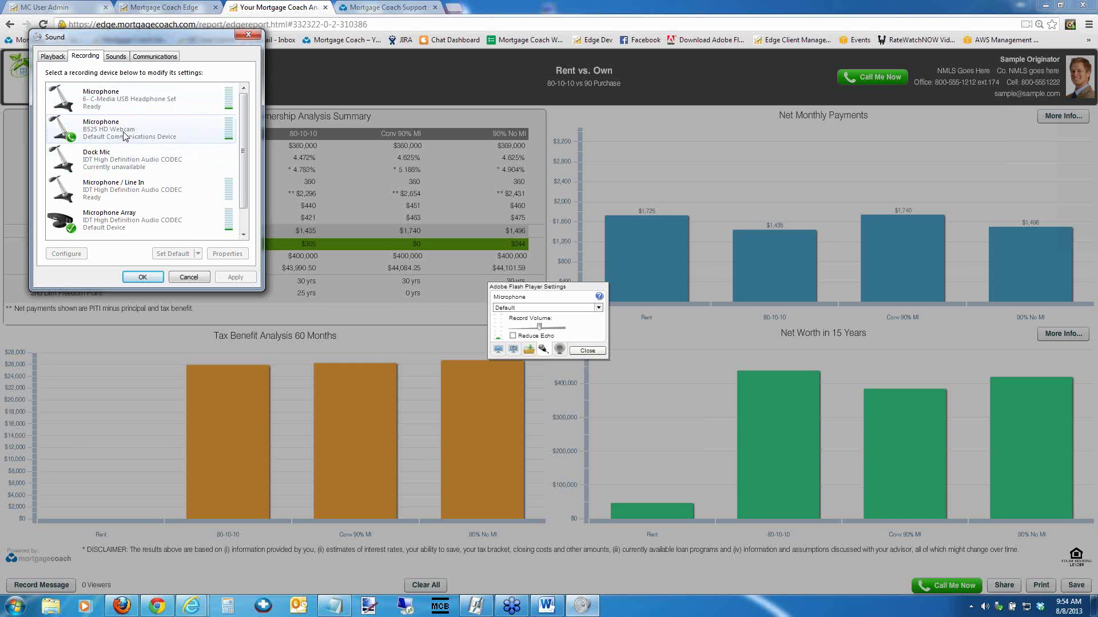
left_click(125, 135)
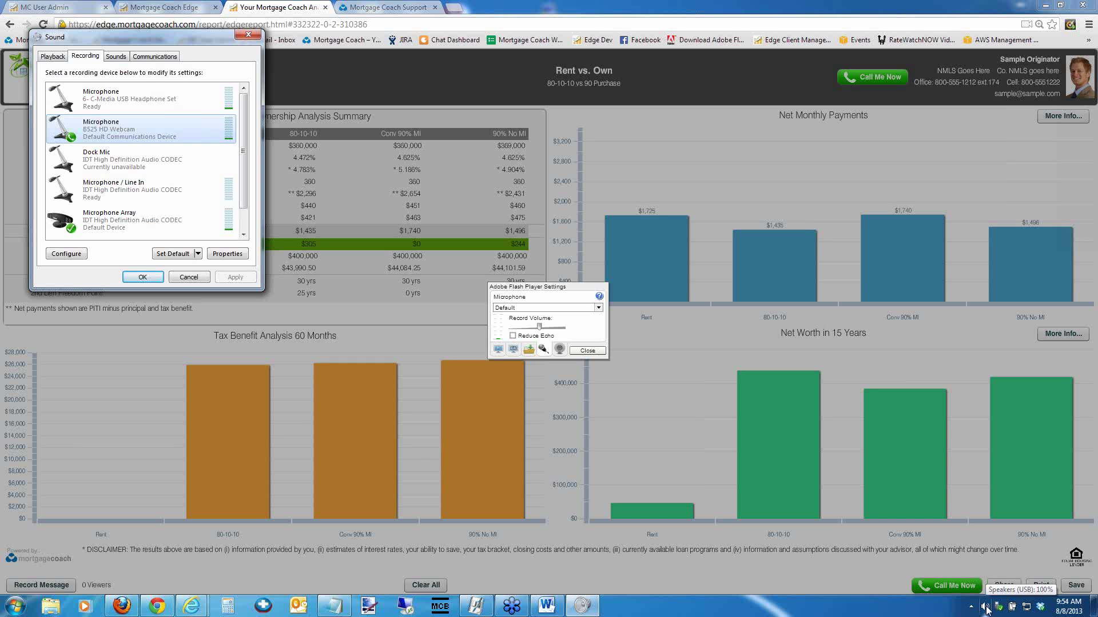
Recheck the B525 webcam mic, cancel the Sound dialog unchanged, and show Flash's Camera panel
right_click(987, 609)
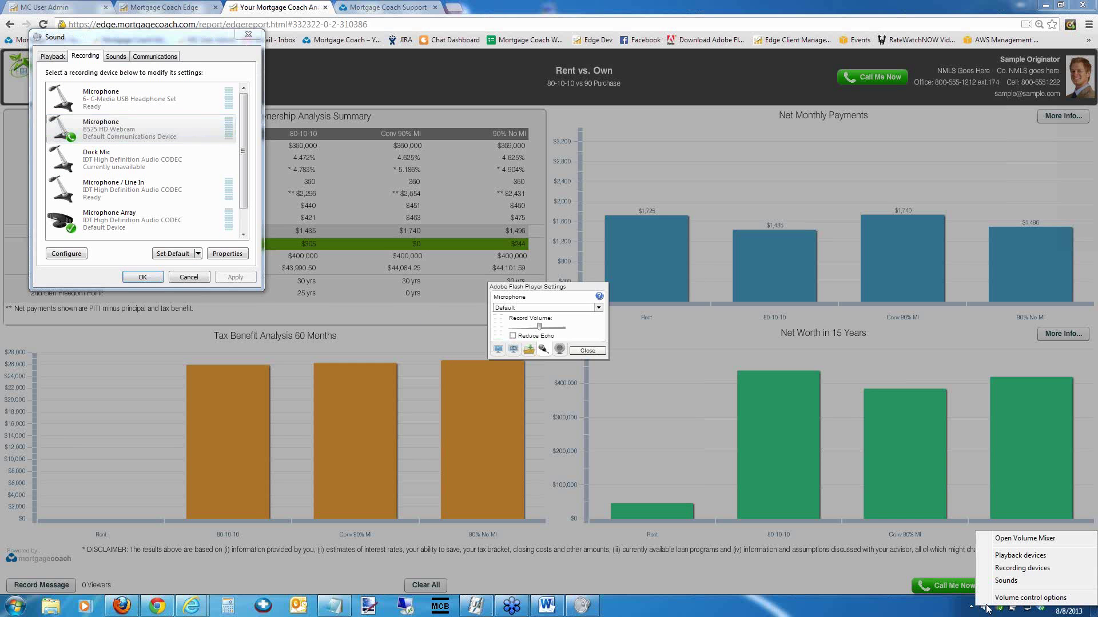
left_click(1003, 574)
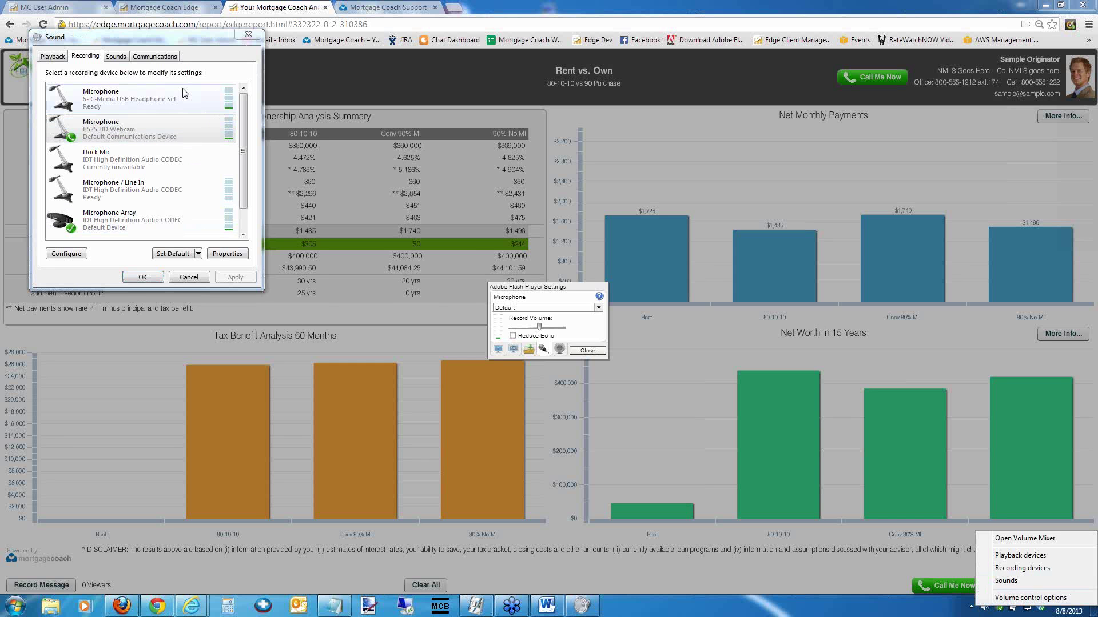
left_click(167, 123)
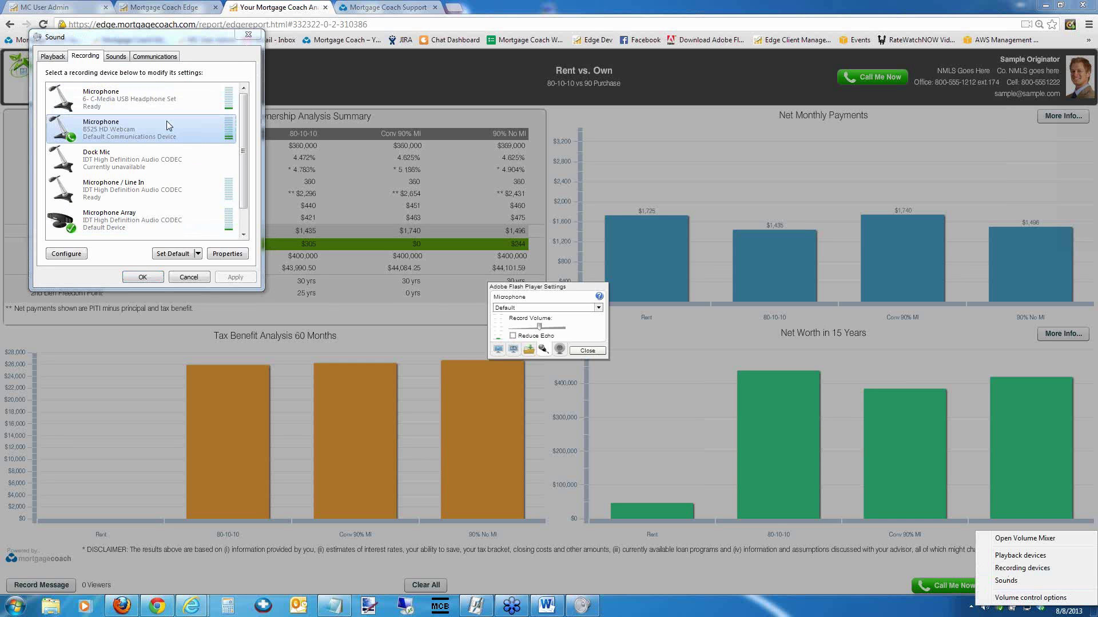
left_click(187, 279)
left_click(559, 349)
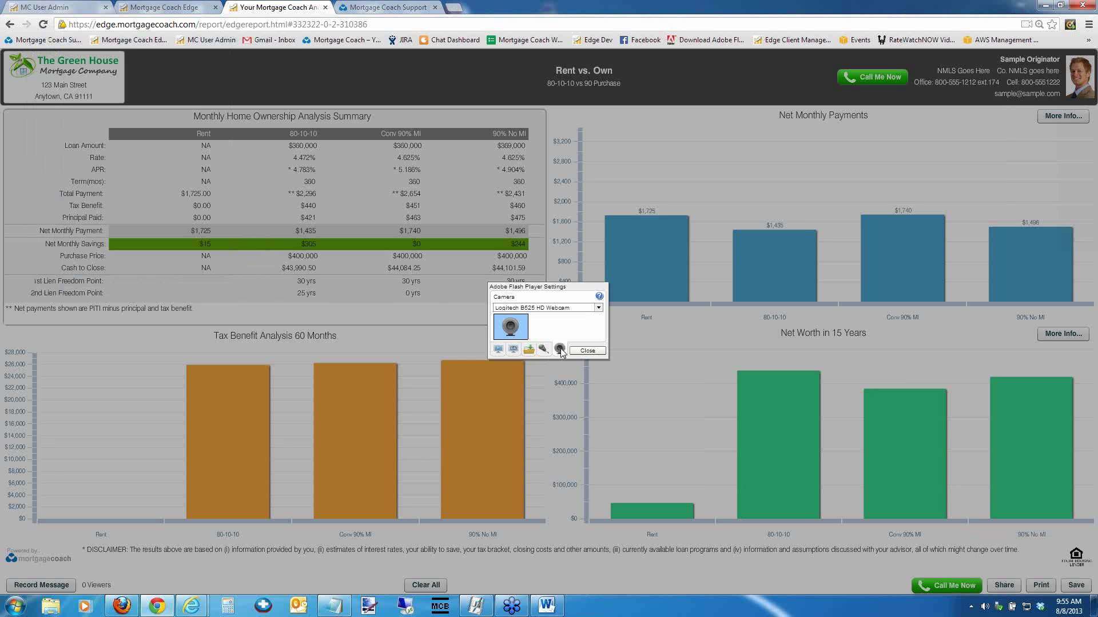
Keep Logitech B525 HD Webcam as the Flash camera and close Flash Player Settings
left_click(599, 309)
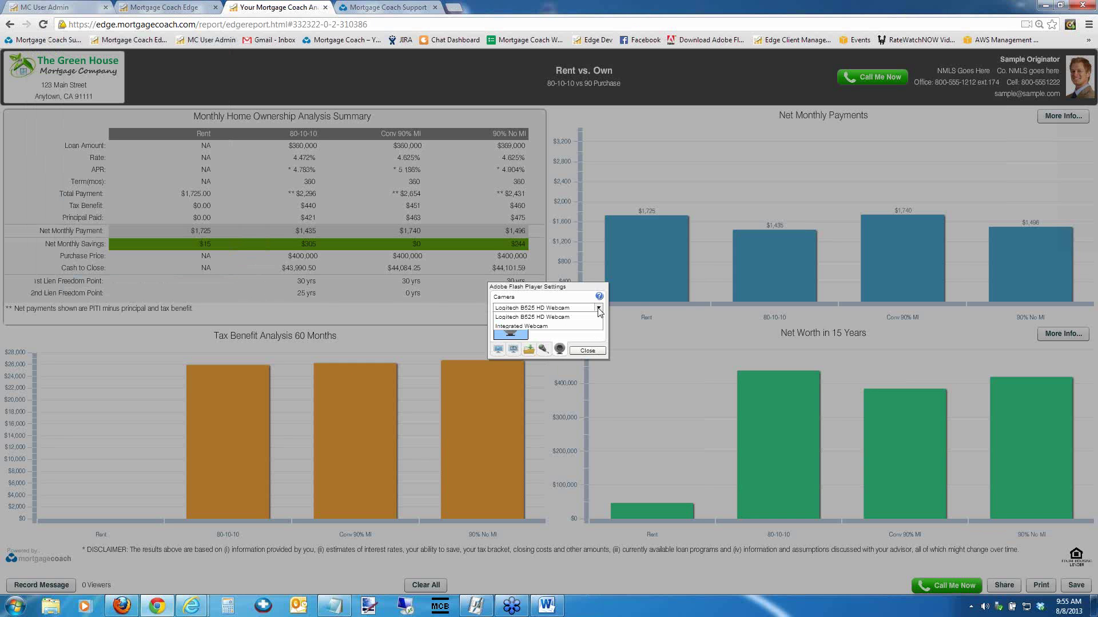
left_click(546, 318)
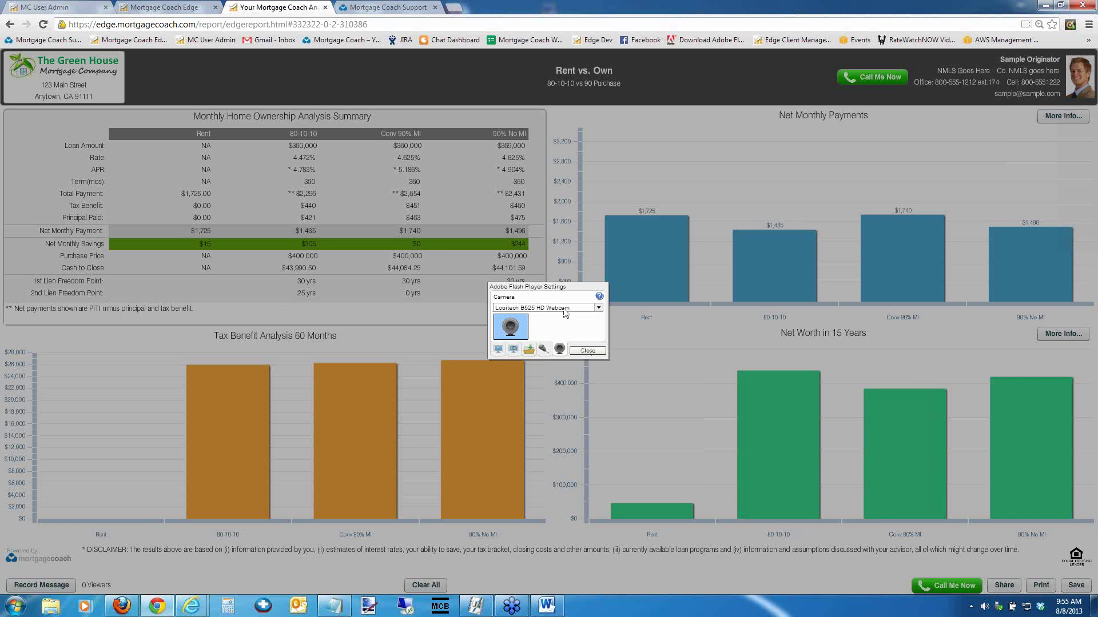
left_click(587, 351)
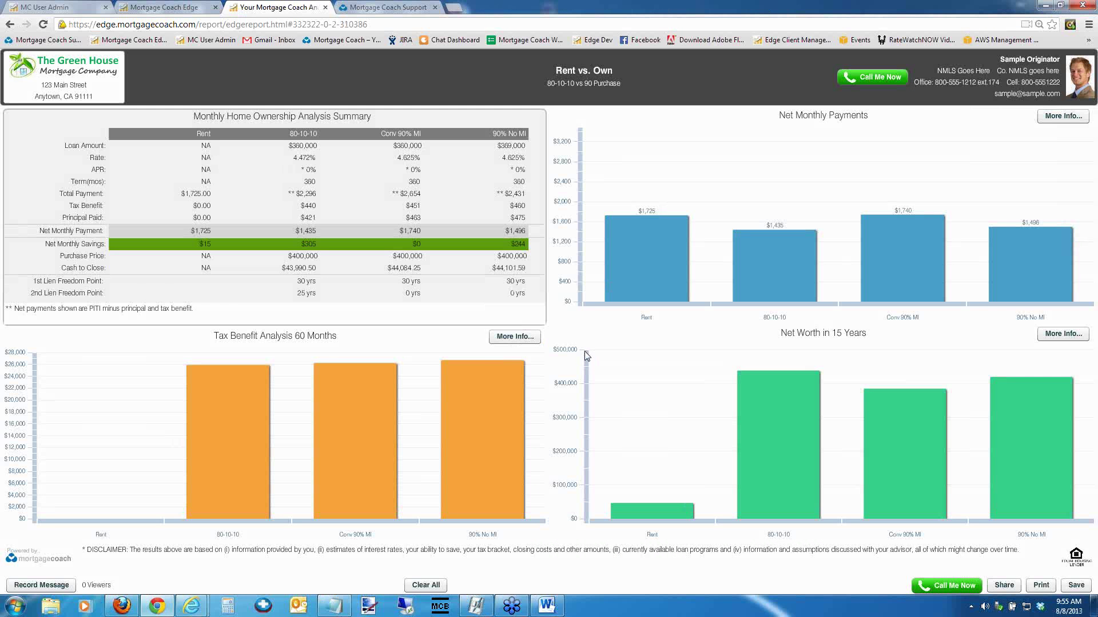
Open the Record your message panel, move it to the top, close it unsaved, and return to the Report Link
left_click(36, 586)
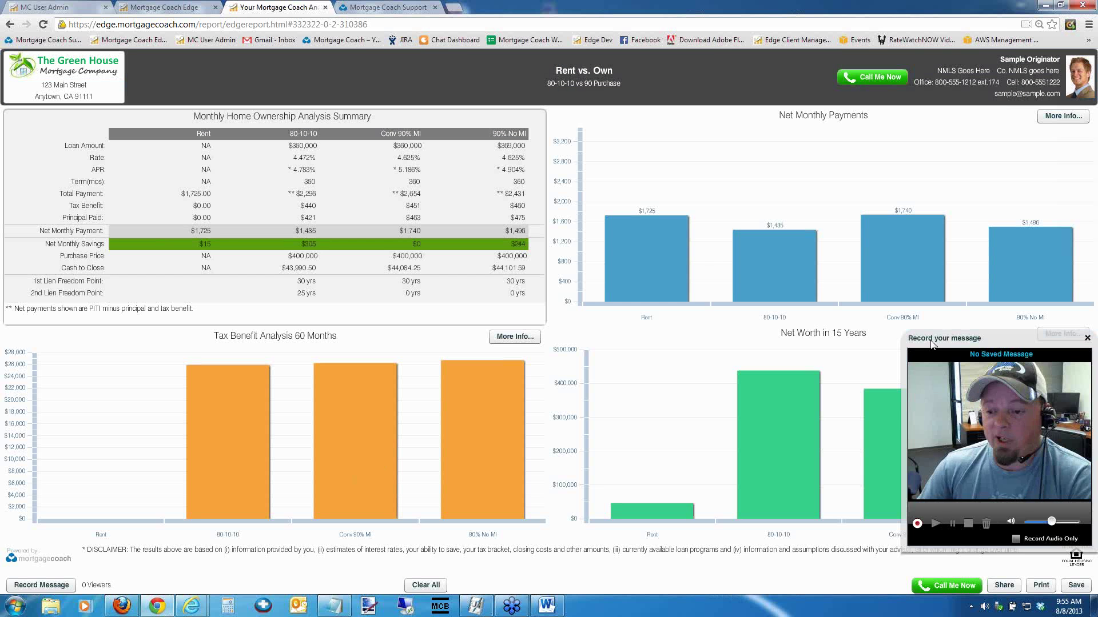
left_click_drag(931, 343, 487, 55)
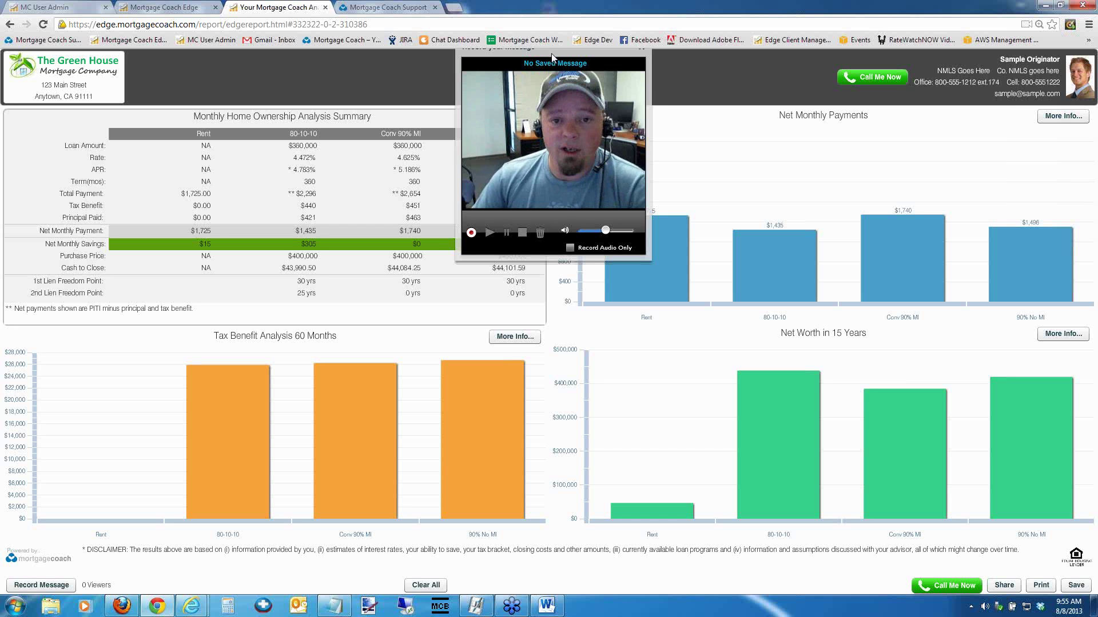
left_click_drag(545, 61, 553, 86)
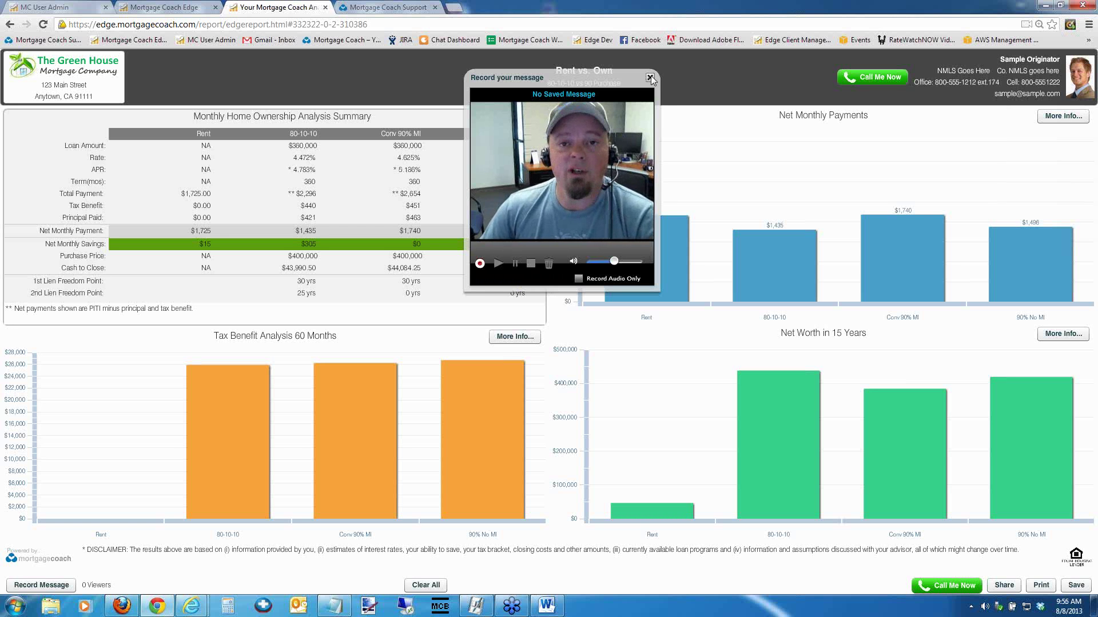
left_click(650, 77)
left_click(188, 8)
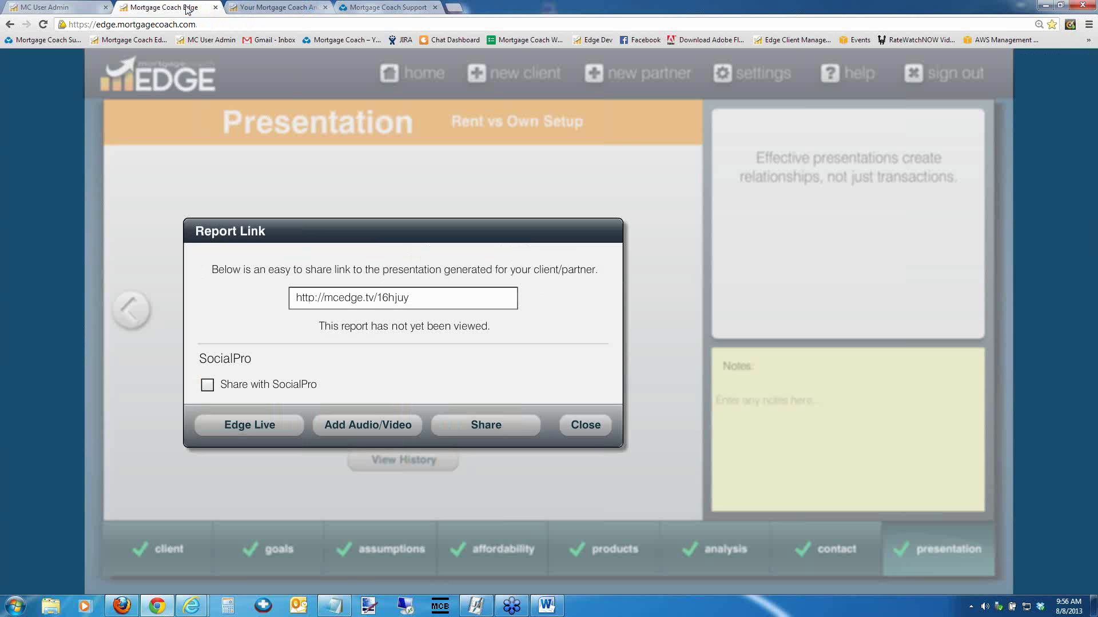
Copy the Rent vs Own report link and bring the Word video-tips document forward
left_click(308, 298)
right_click(314, 298)
left_click(343, 322)
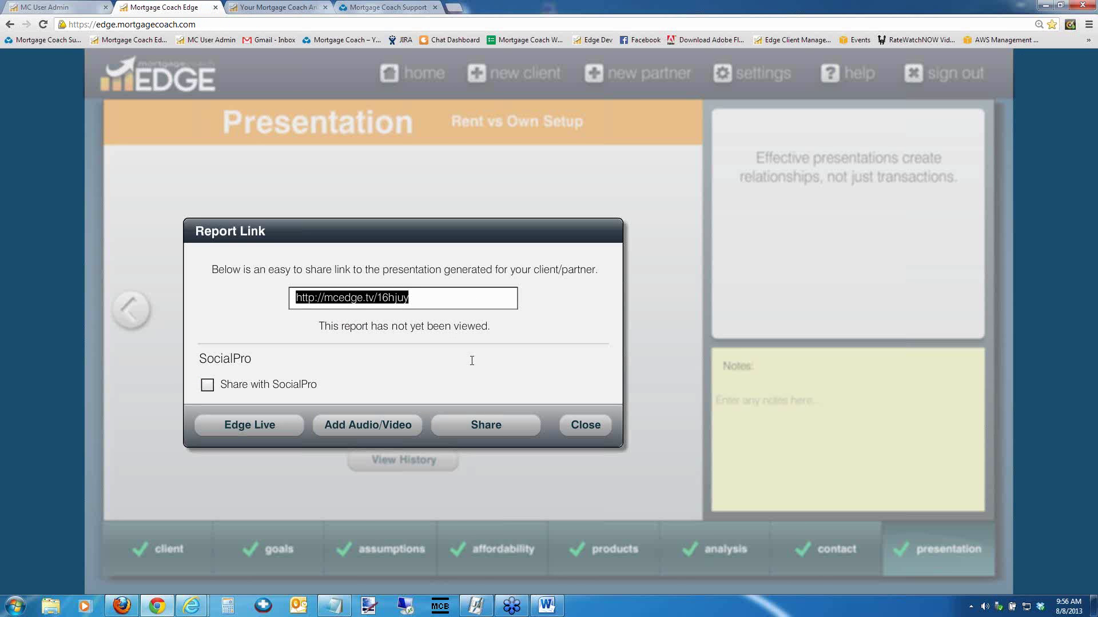
left_click(547, 607)
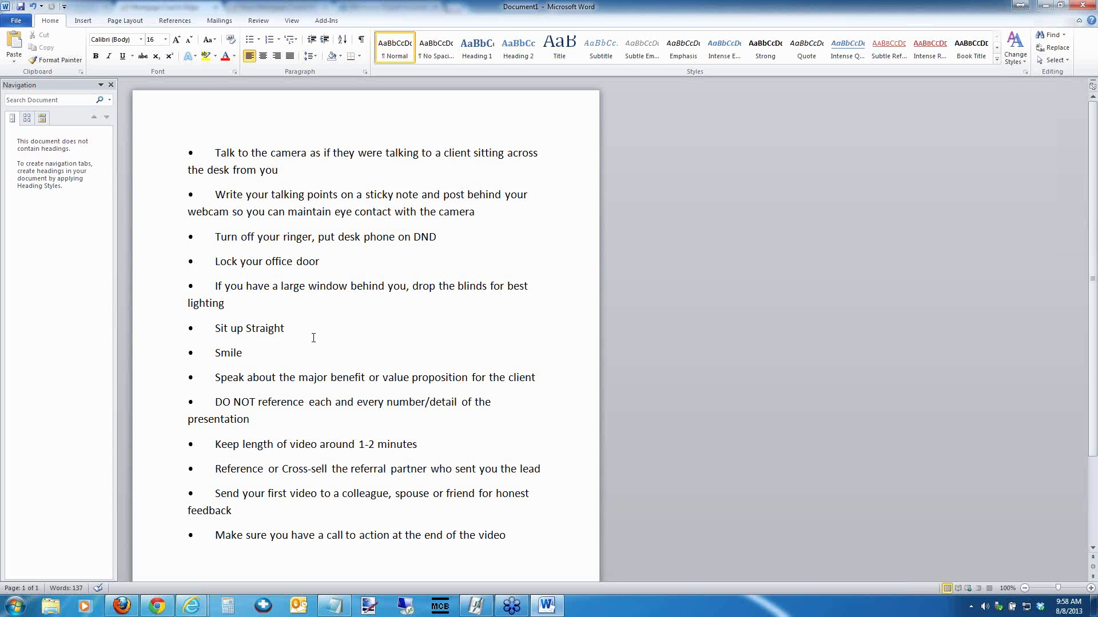
Review the webcam tips in Word, touching up text after 'Smile' and the '1-2 minutes' spacing
left_click(303, 353)
left_click(377, 444)
scroll(529, 483, "down", 2)
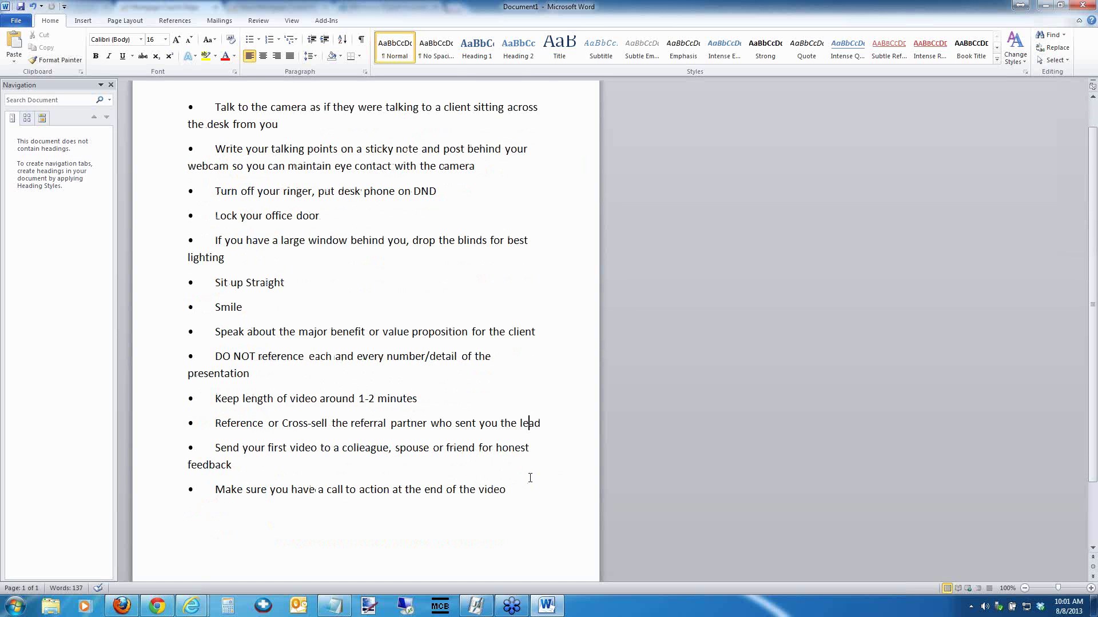
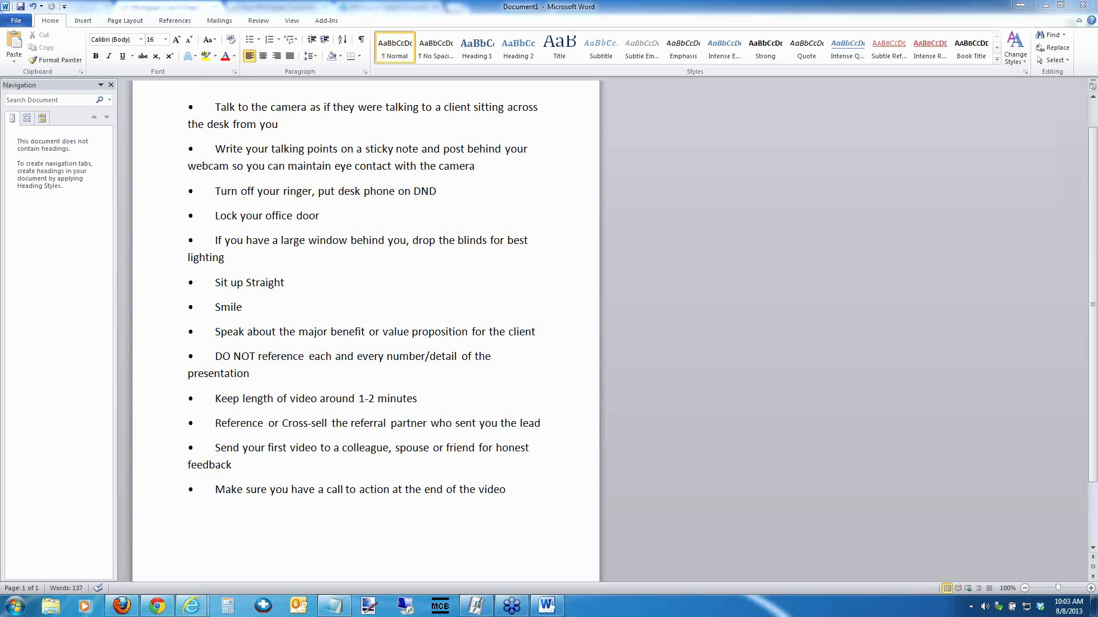
Leave the Word tips document for the browser's Mortgage Coach Edge report link page
left_click(156, 607)
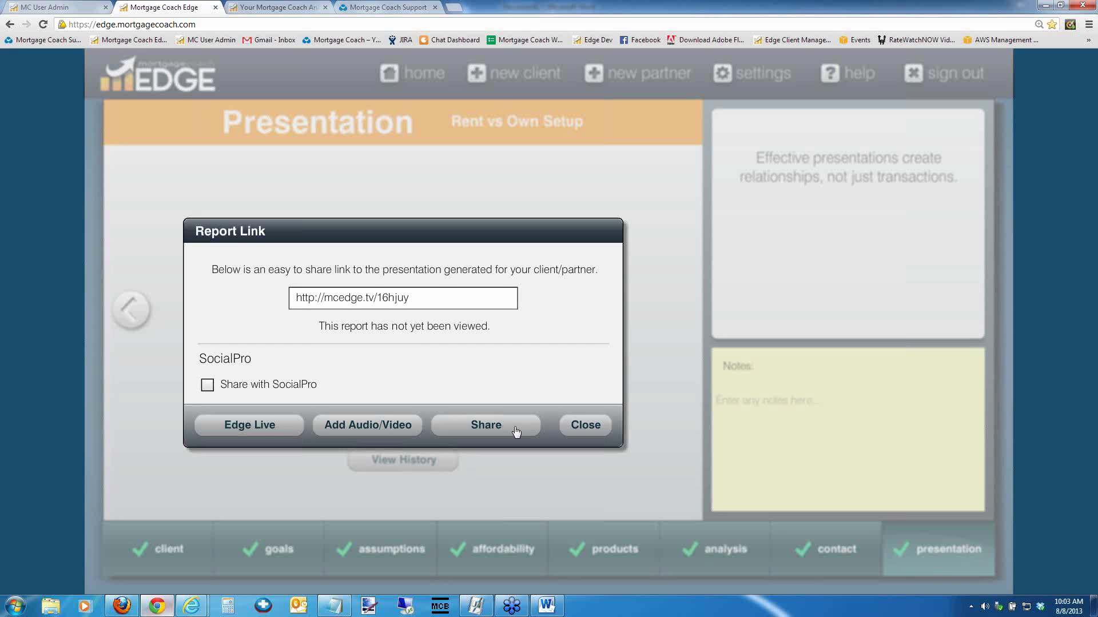
Open the Rent vs. Own report and highlight the 80-10-10 column and Total Payment row
left_click(279, 7)
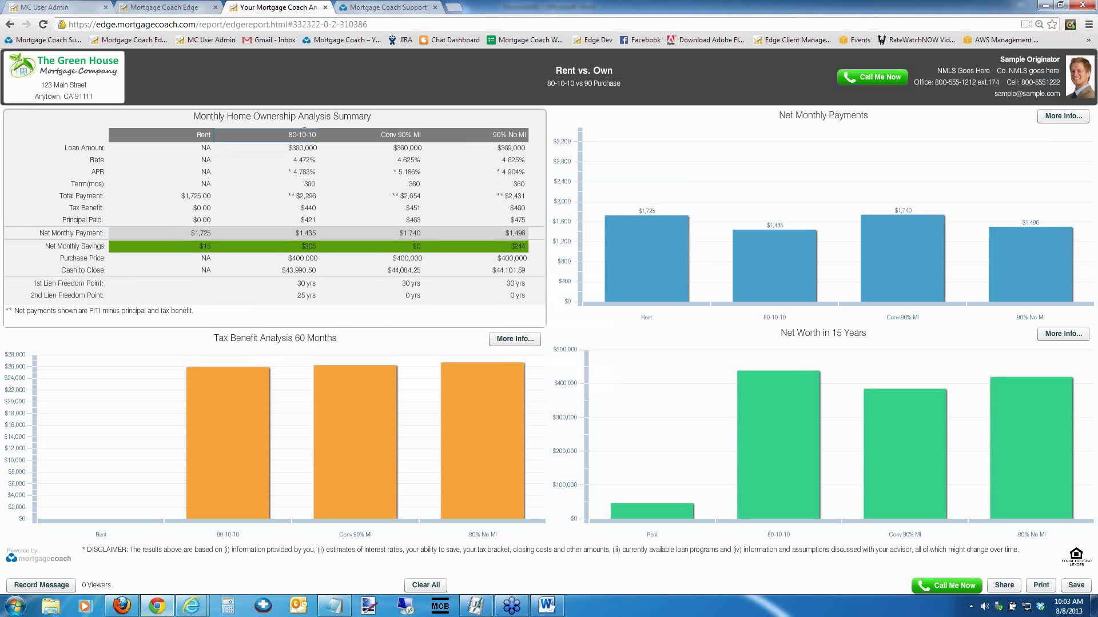
left_click(302, 135)
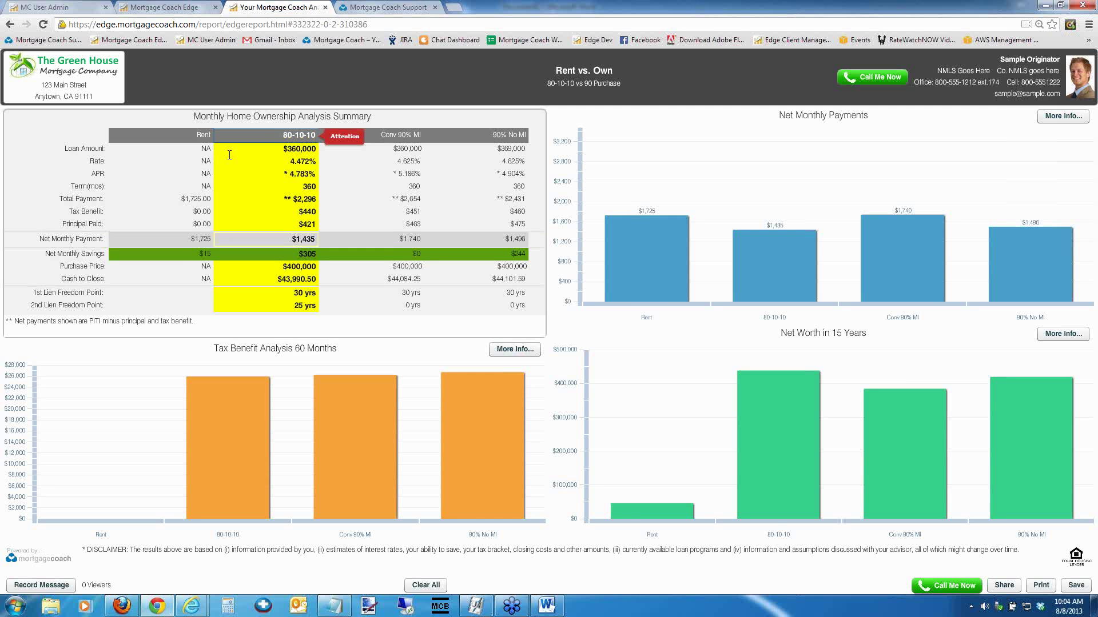
left_click(77, 198)
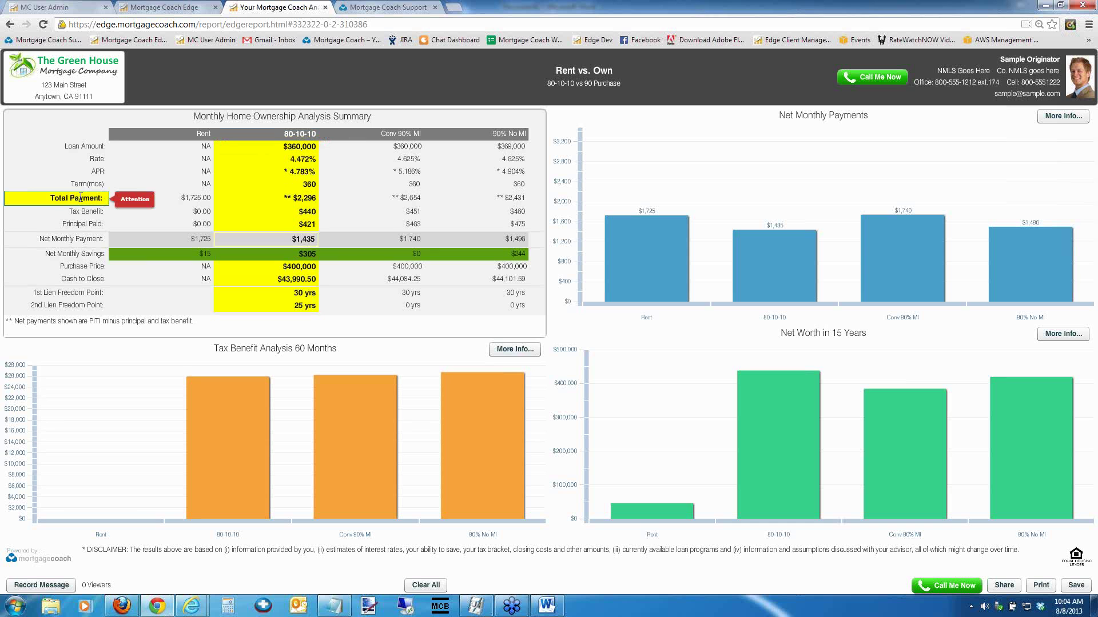
Edit the Rent total payment value, then highlight the 80-10-10 column again
left_click(80, 198)
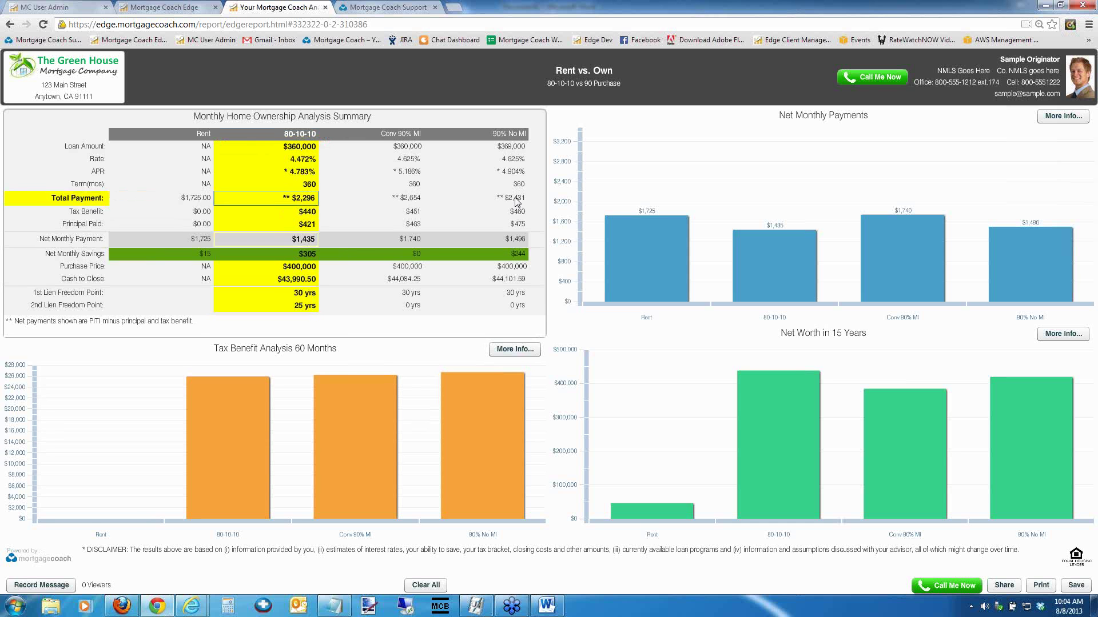
left_click(87, 198)
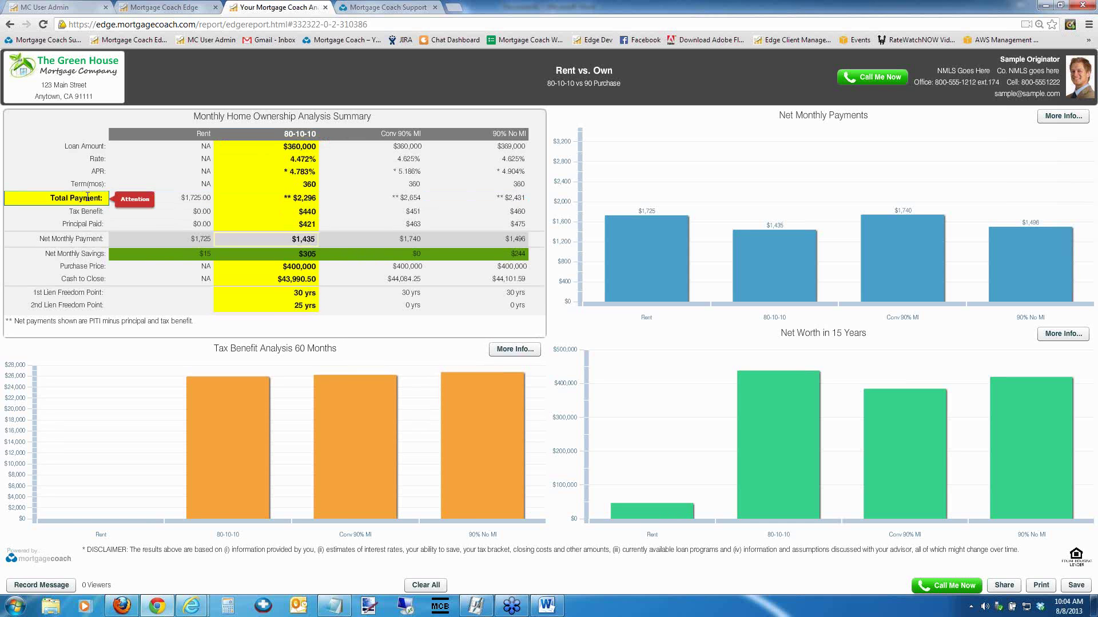
left_click(191, 195)
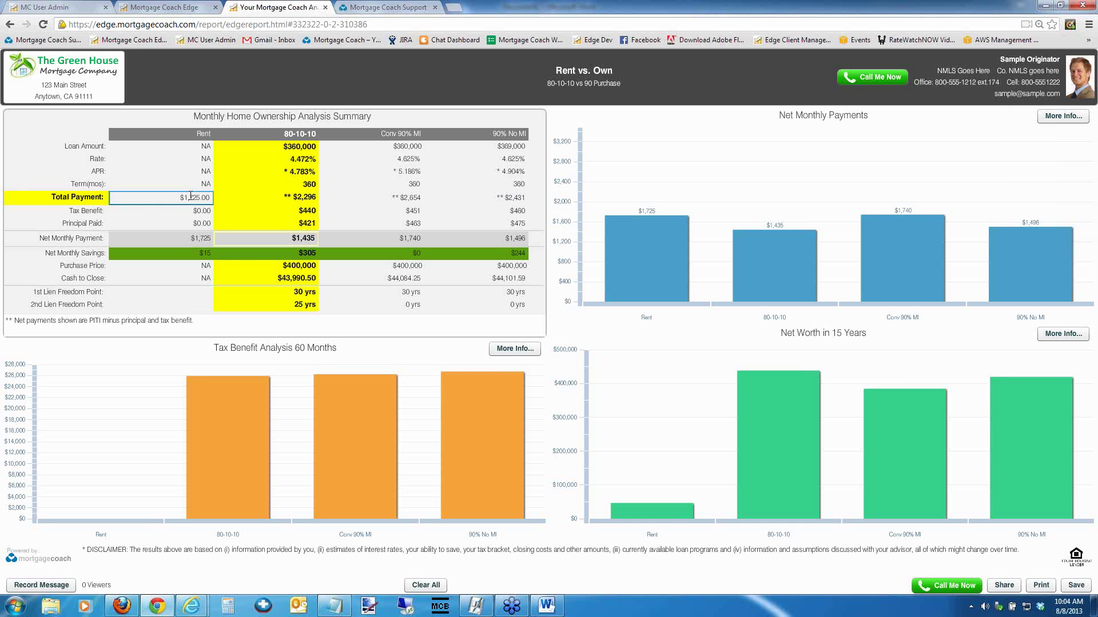
key("Tab")
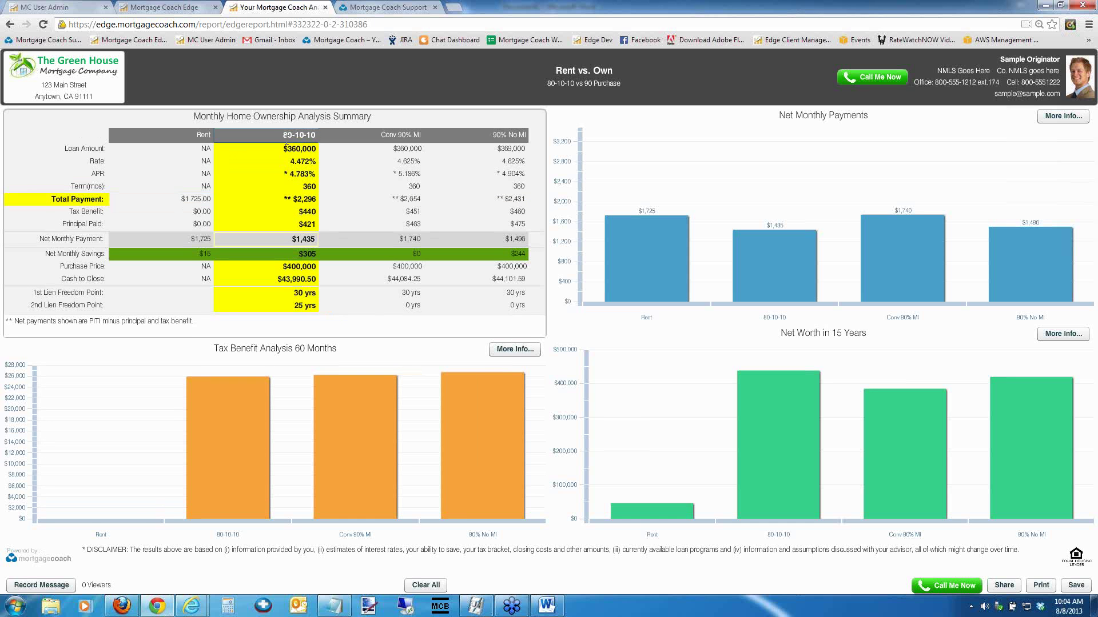
key("Tab")
key("Tab")
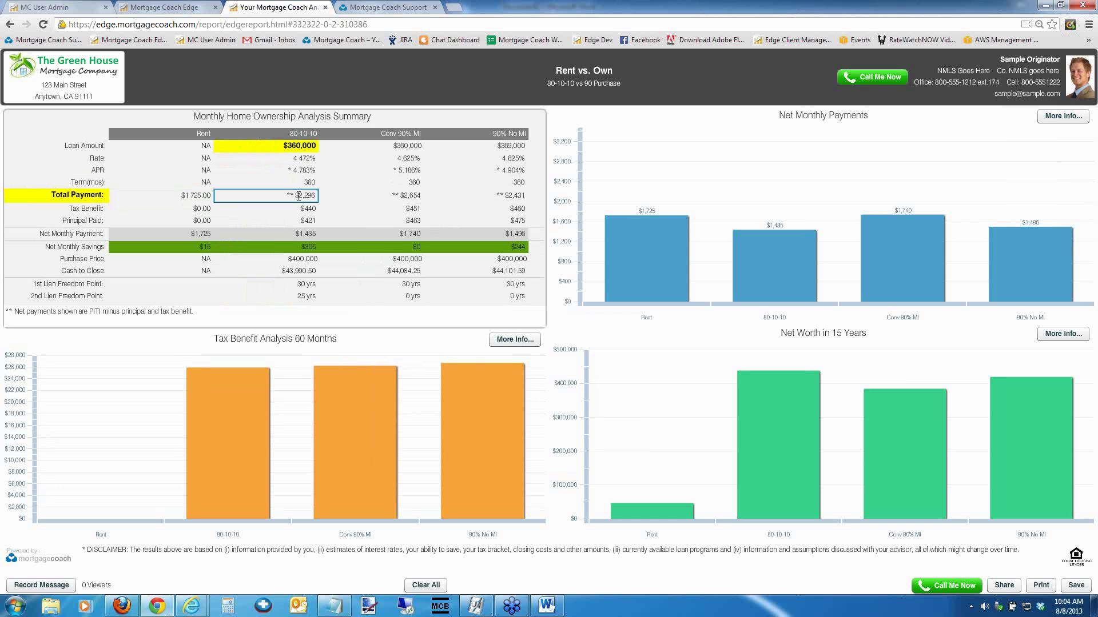
left_click(300, 135)
left_click(301, 135)
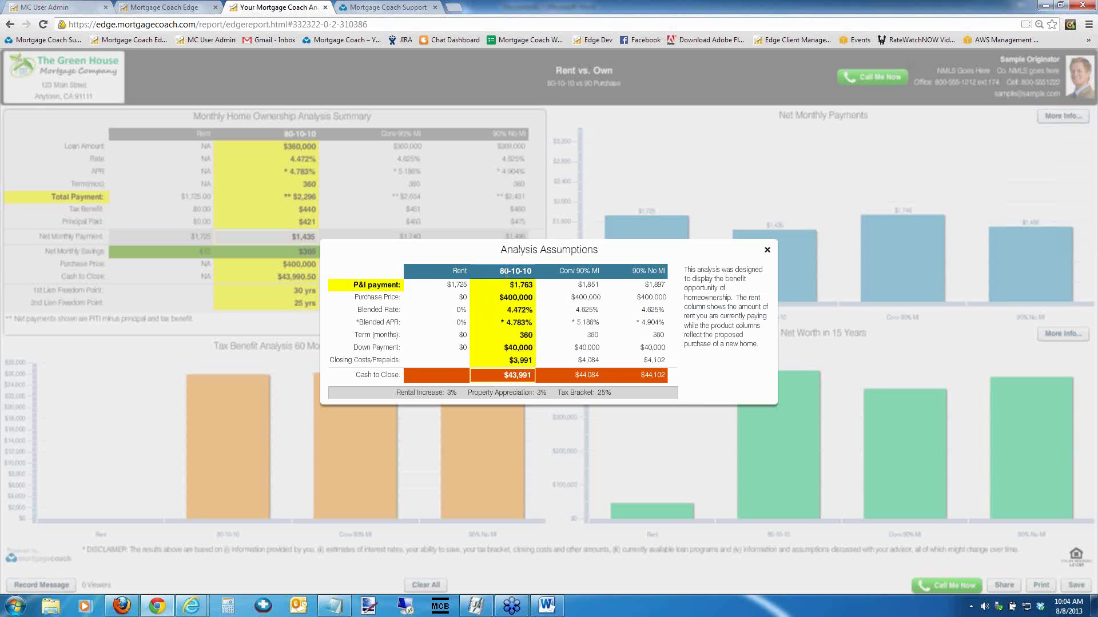
Flag the 80-10-10 column, then close the Analysis Assumptions details window
left_click(506, 272)
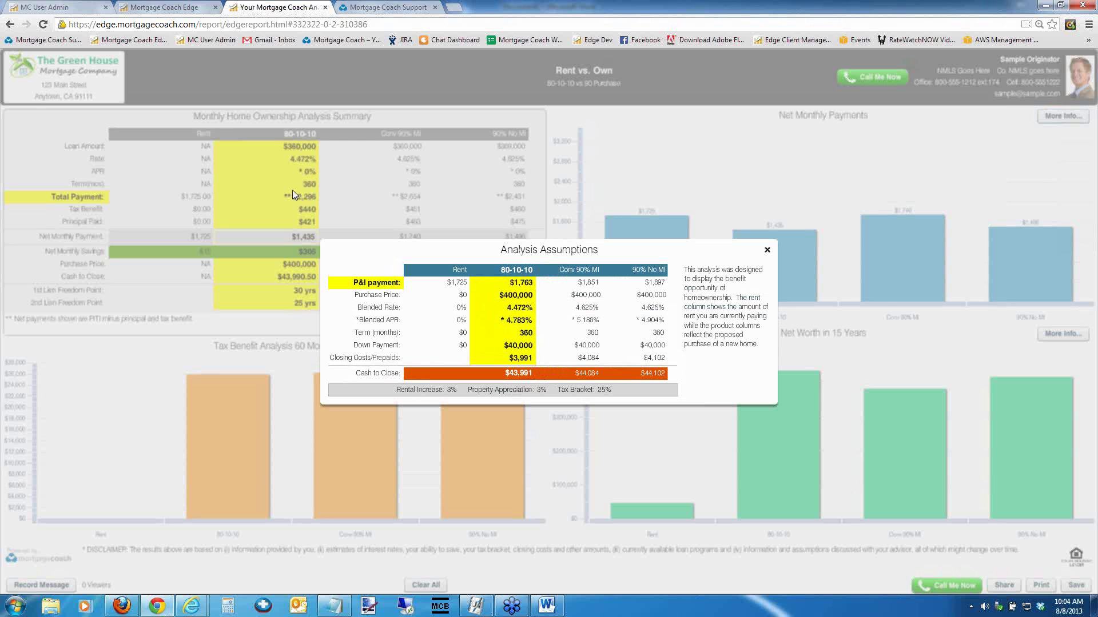
left_click(768, 252)
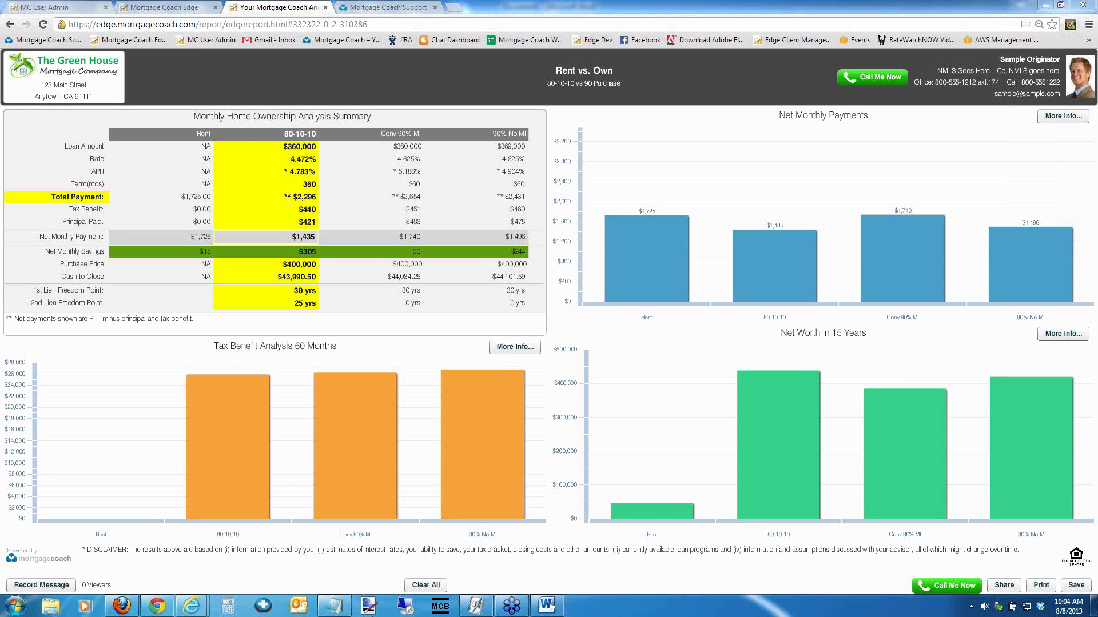
left_click(547, 606)
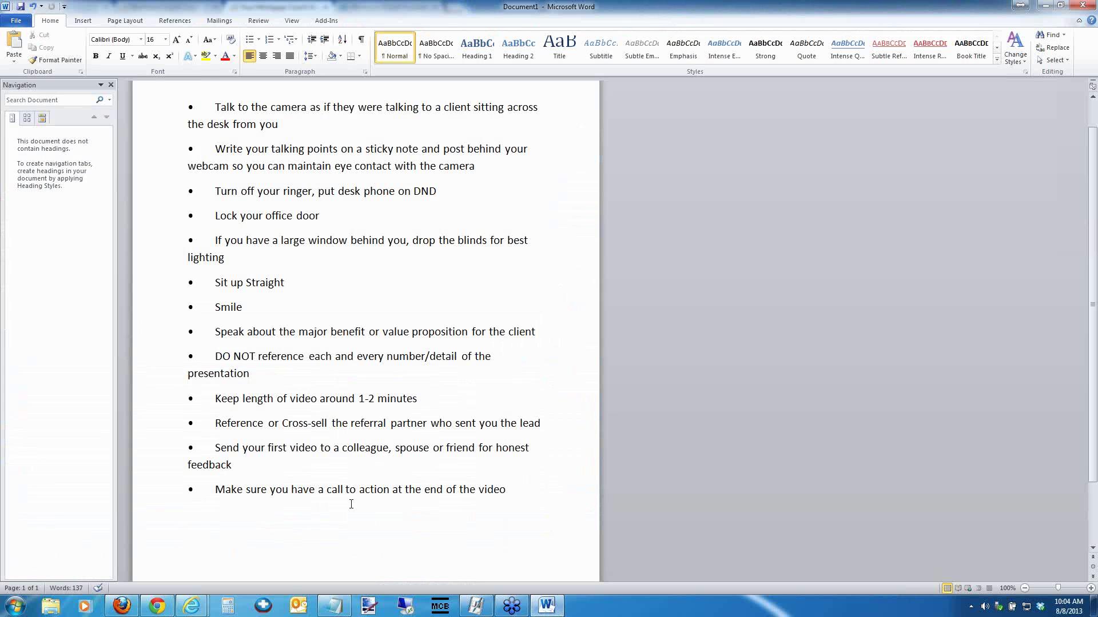
left_click(519, 499)
key("Return")
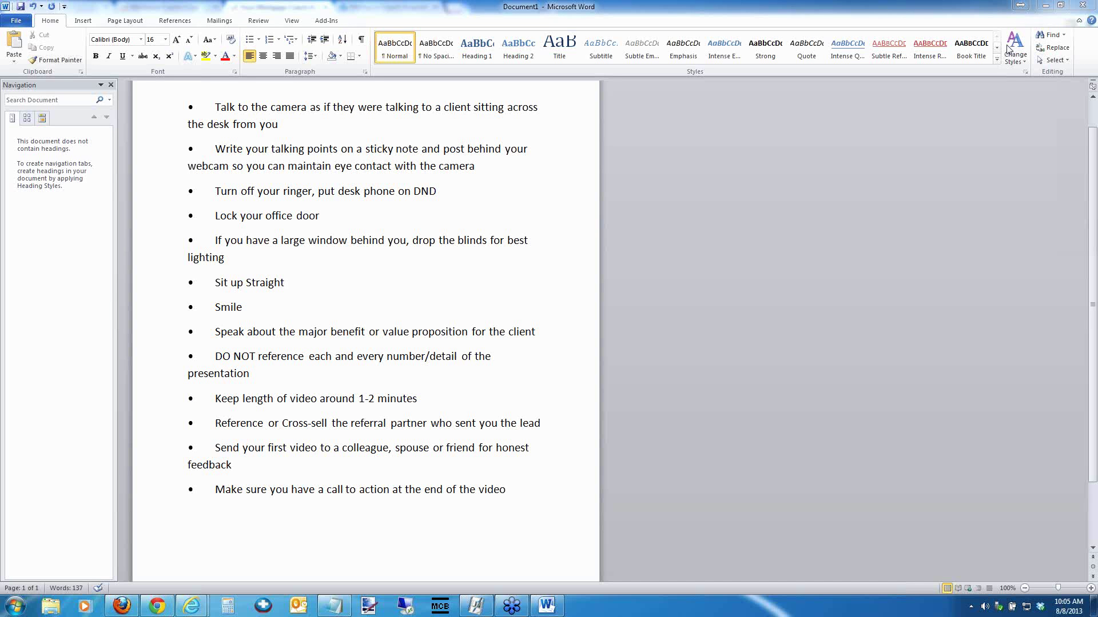
left_click(1043, 6)
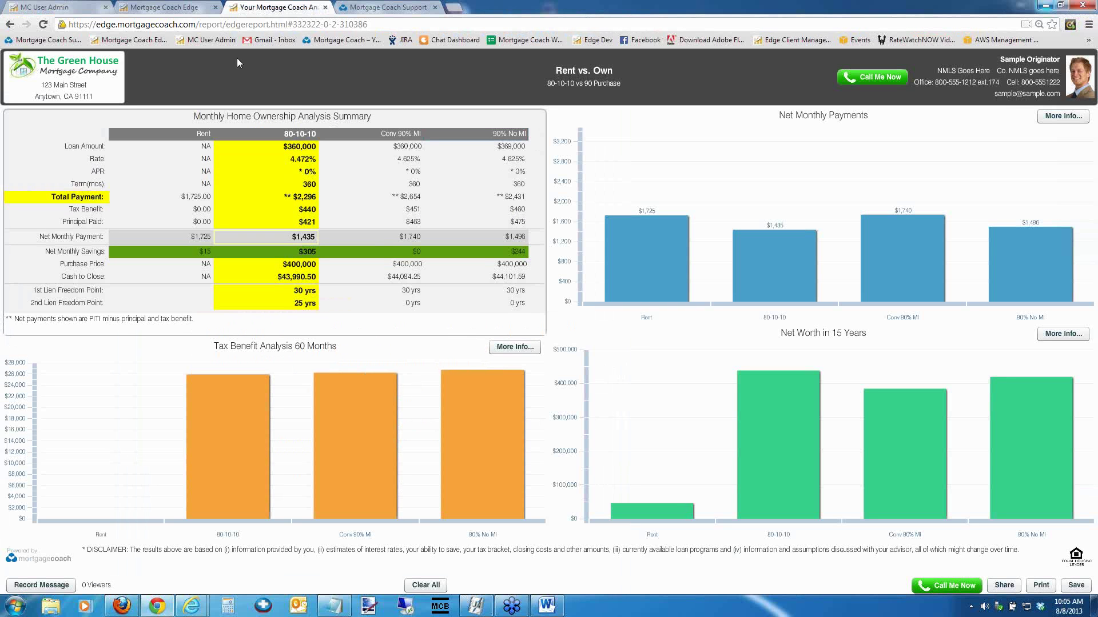
Close the Report Link dialog and open the 80-10-10 product ($400,000, 20% down, 4.5% fixed)
left_click(163, 8)
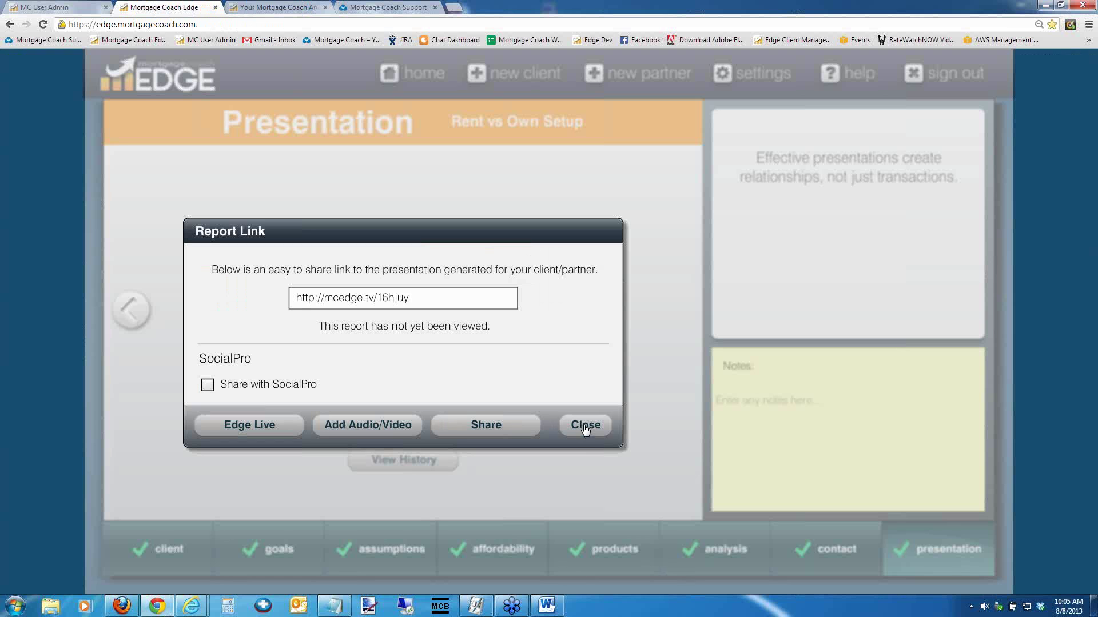
left_click(584, 425)
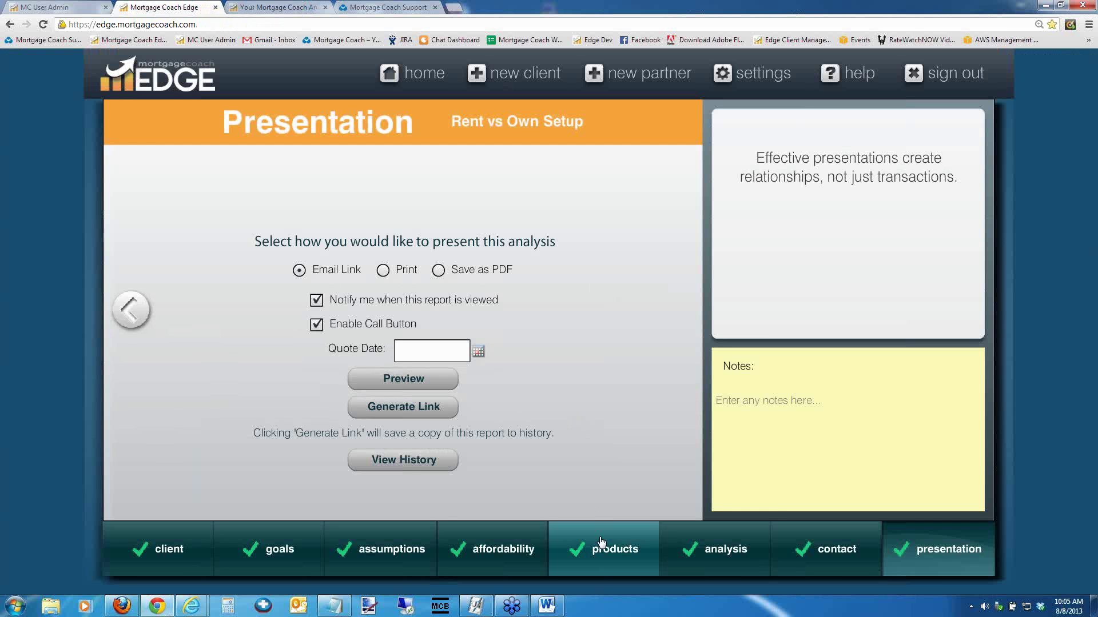
mouse_move(601, 542)
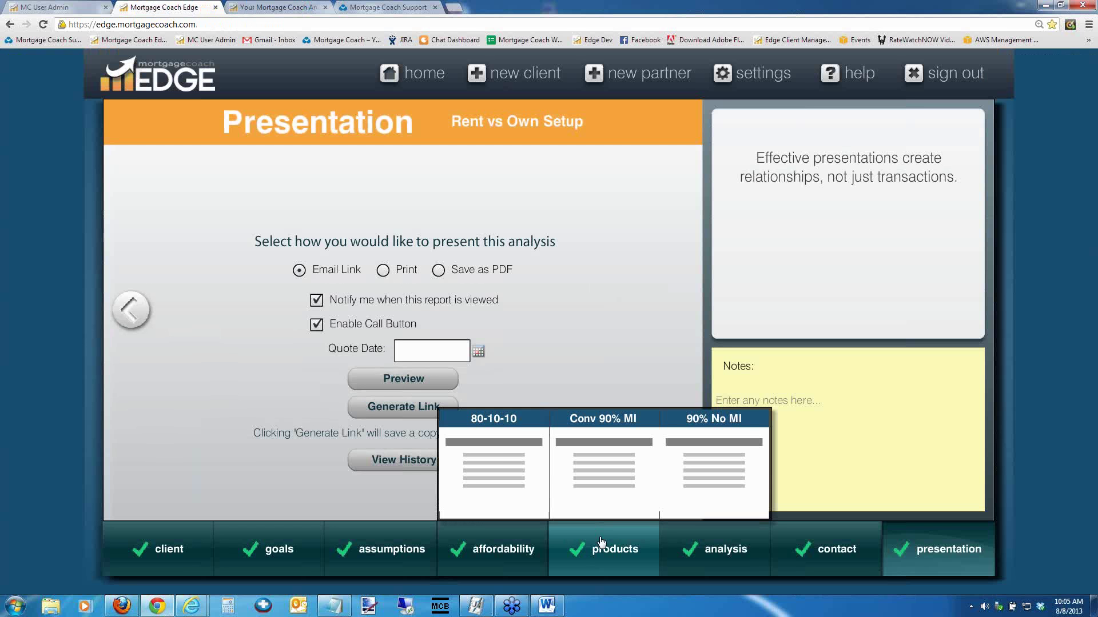
left_click(497, 448)
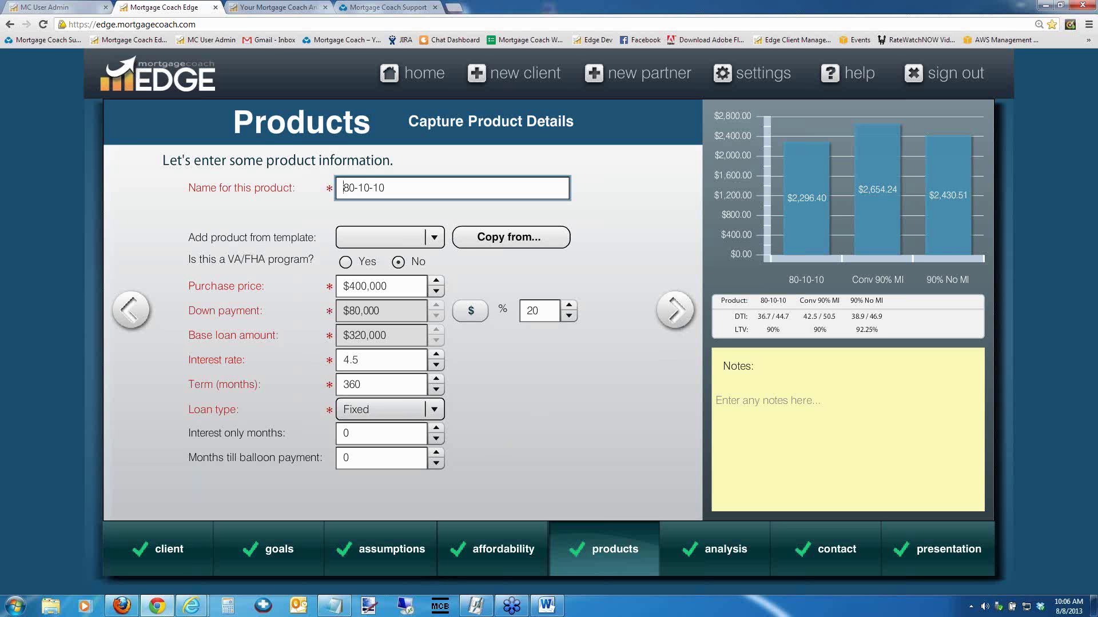
Advance to the 80-10-10 closing costs step showing $1,982 costs and 0 points
left_click(676, 311)
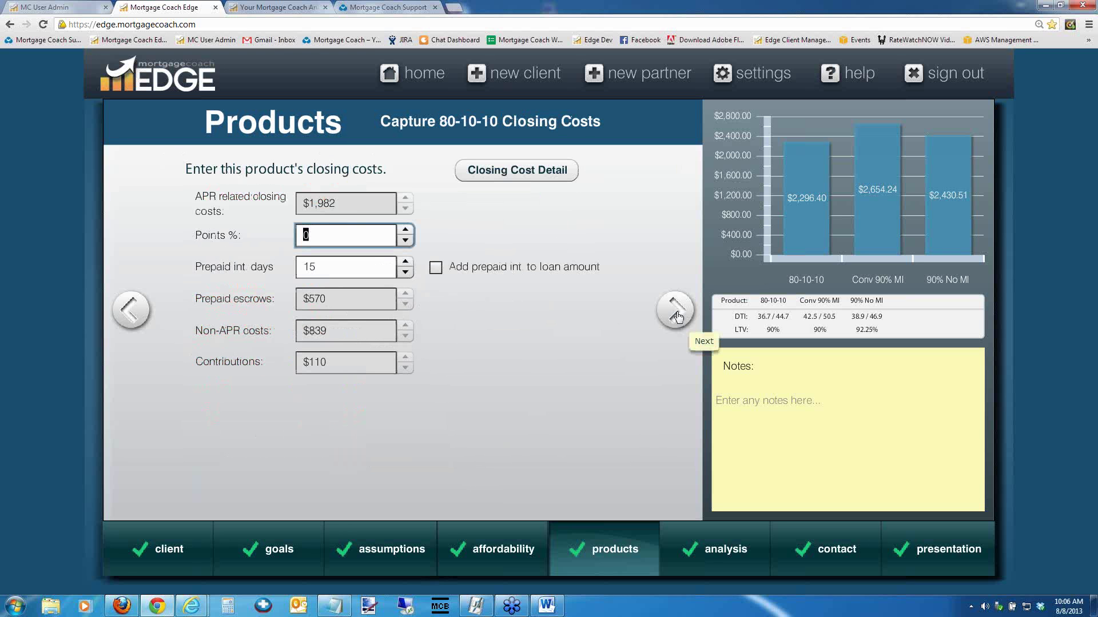
mouse_move(523, 178)
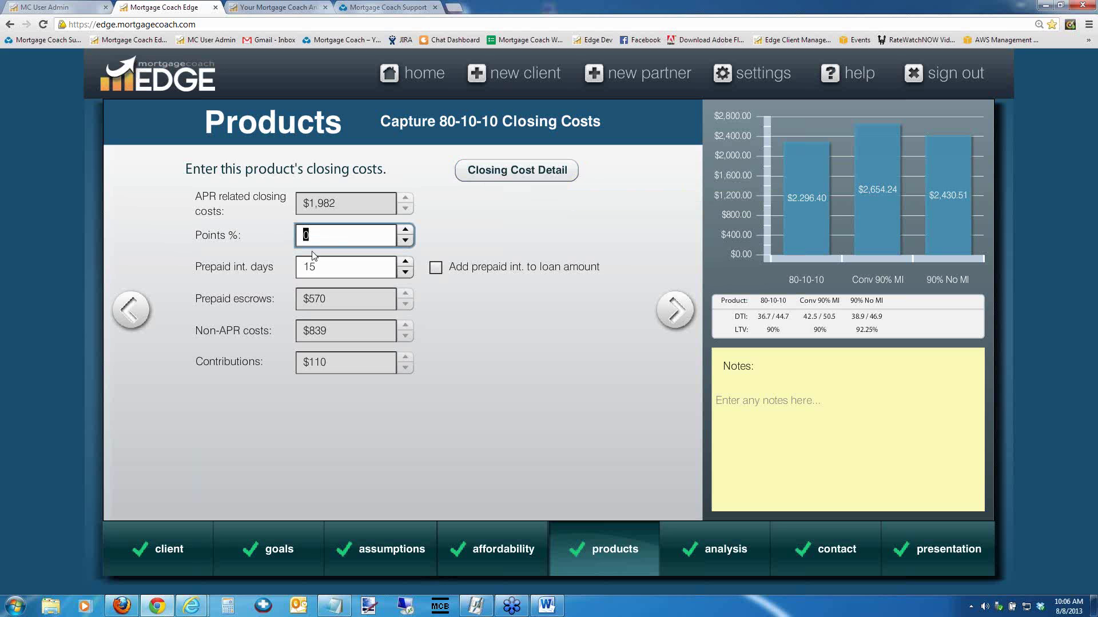
Enter 1 as the 80-10-10 Points %, raising its payment to $2,296.40
type("1")
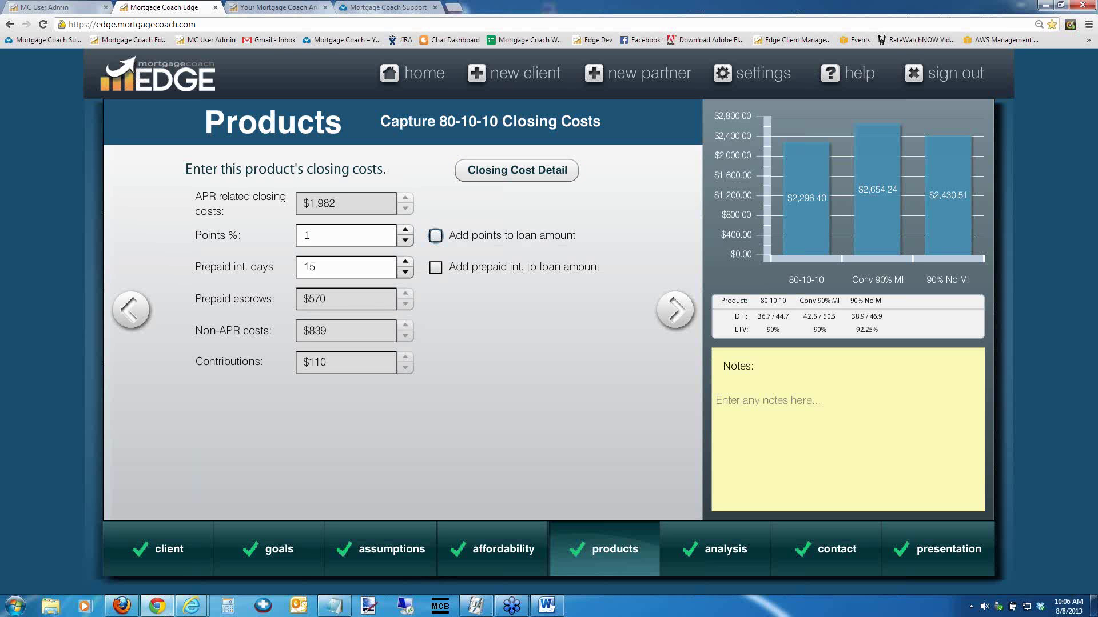
type("1")
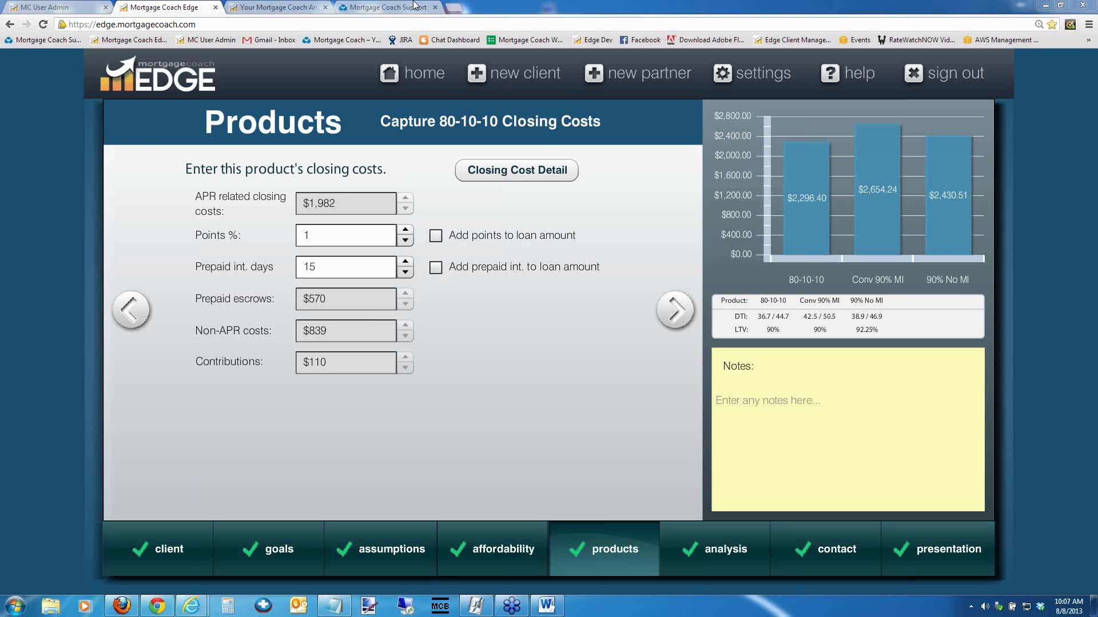
Capture the Rent vs. Own Monthly Home Ownership Analysis Summary table as a Snagit image
left_click(274, 8)
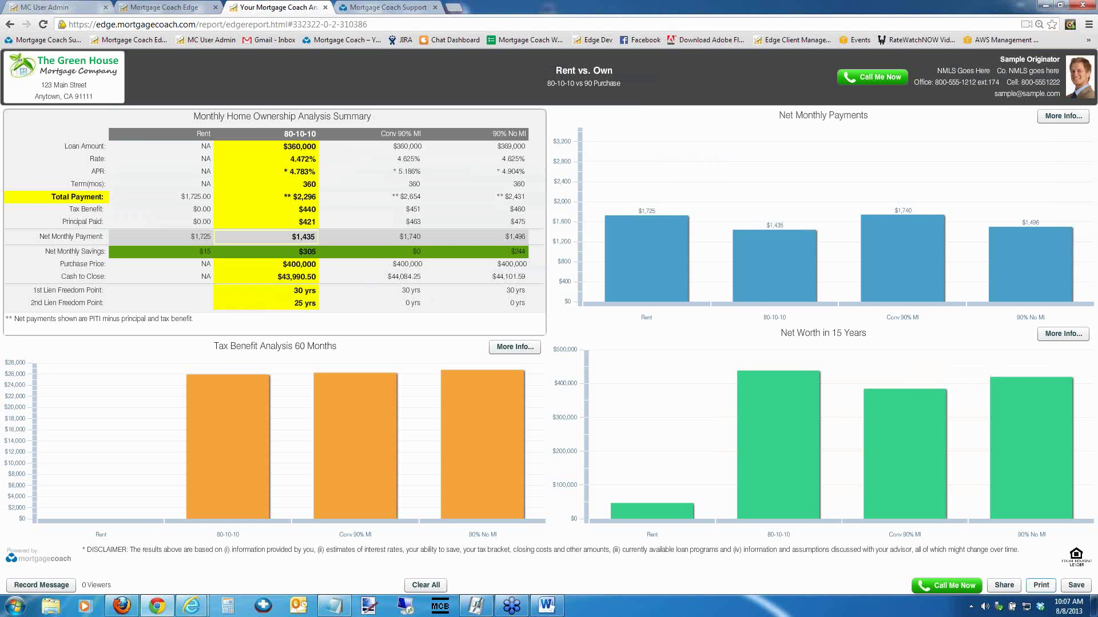
left_click(971, 606)
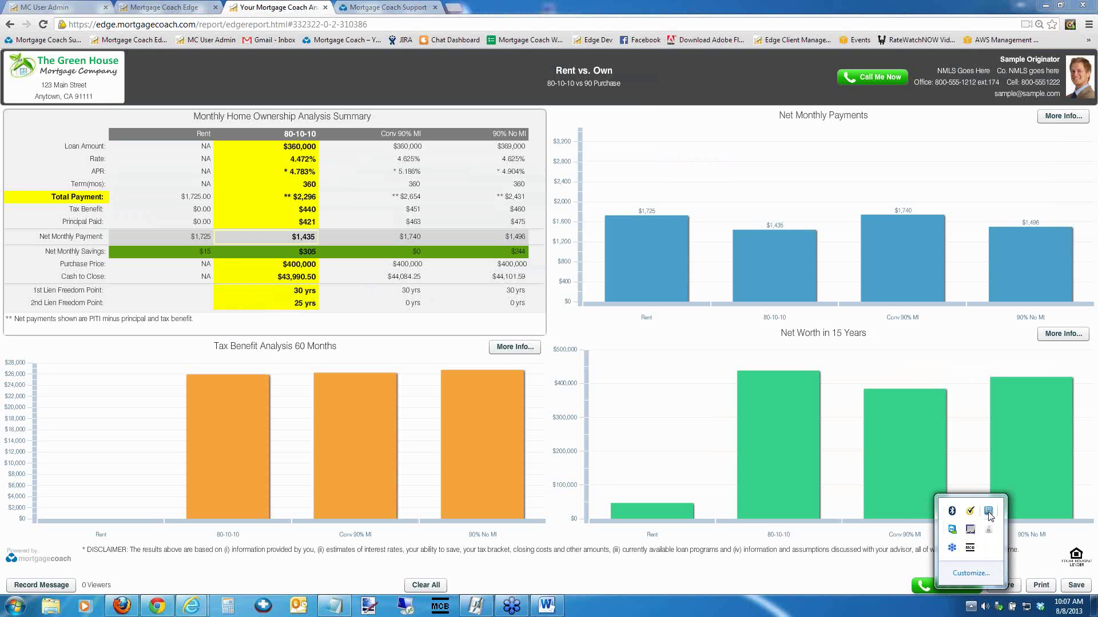
right_click(989, 517)
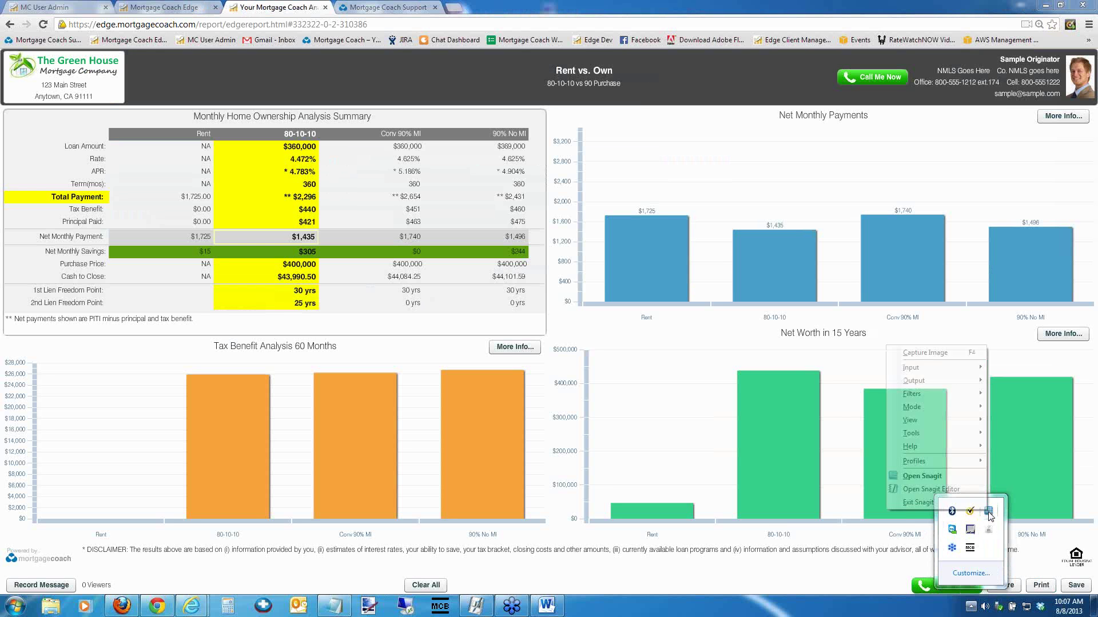
left_click(930, 361)
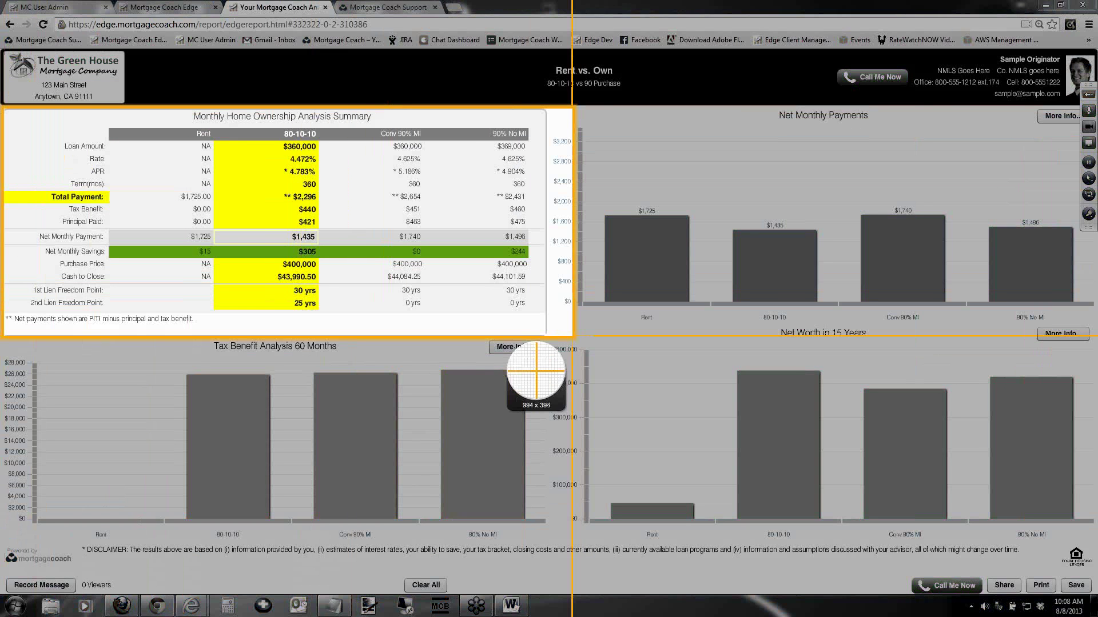
key("Escape")
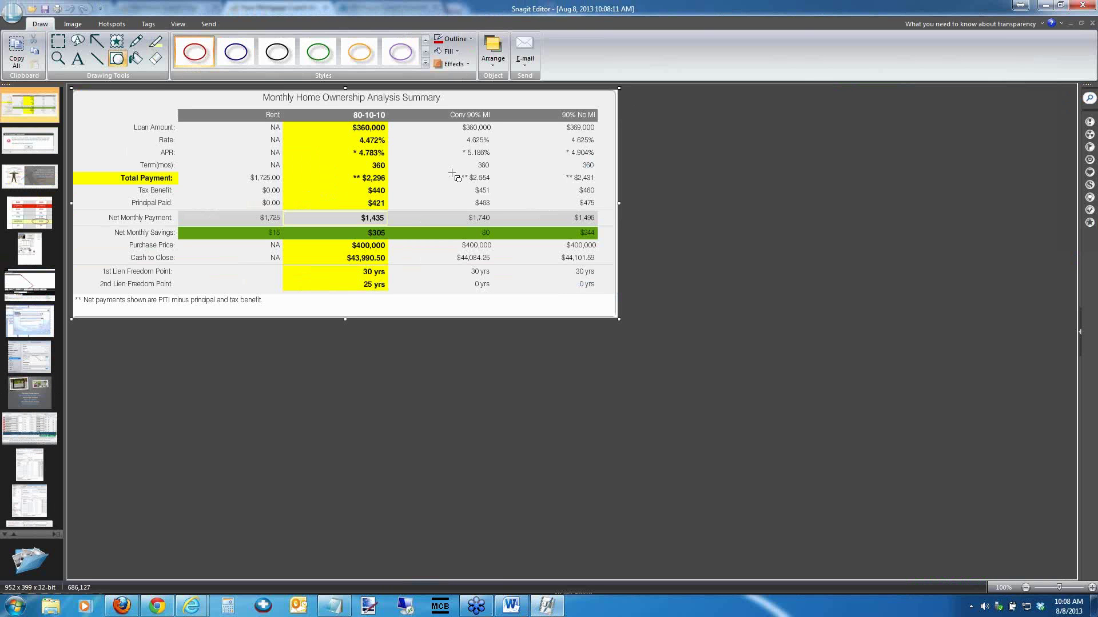
Circle the $2,654 Conv 90% MI total payment with a red ellipse
mouse_move(496, 168)
left_mouse_down()
mouse_move(486, 187)
mouse_move(456, 188)
left_mouse_up()
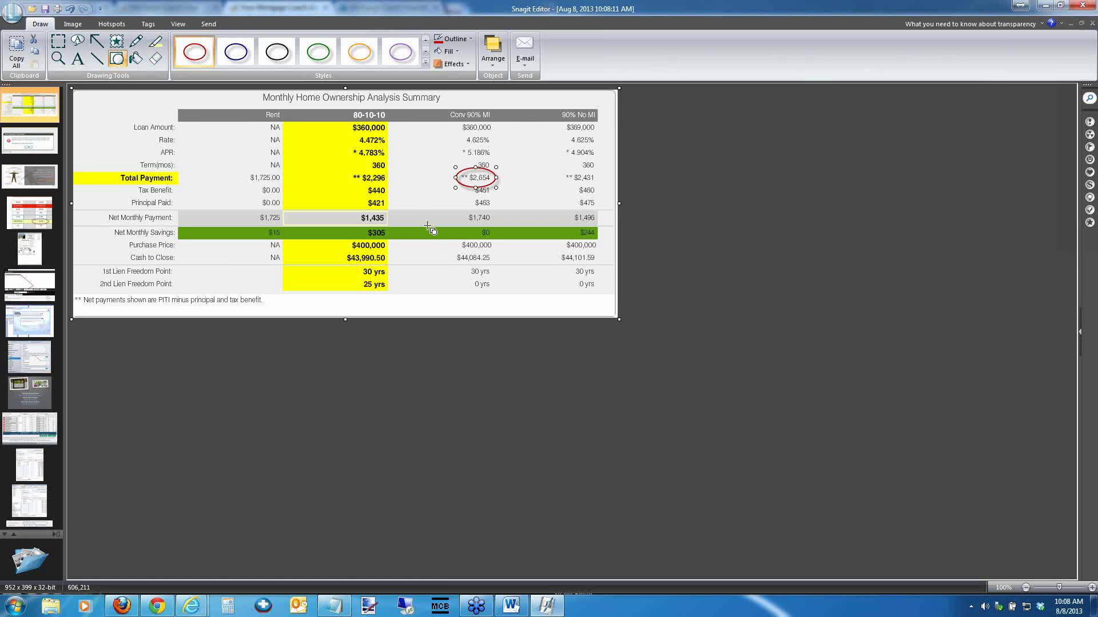
left_click(441, 275)
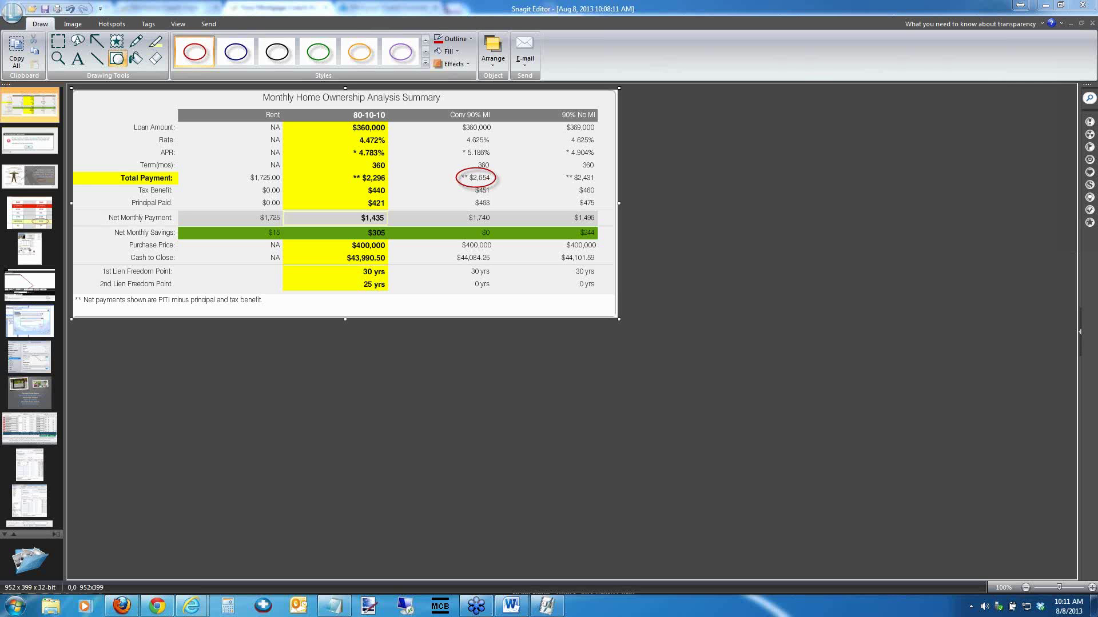
left_click(1046, 8)
left_click(452, 7)
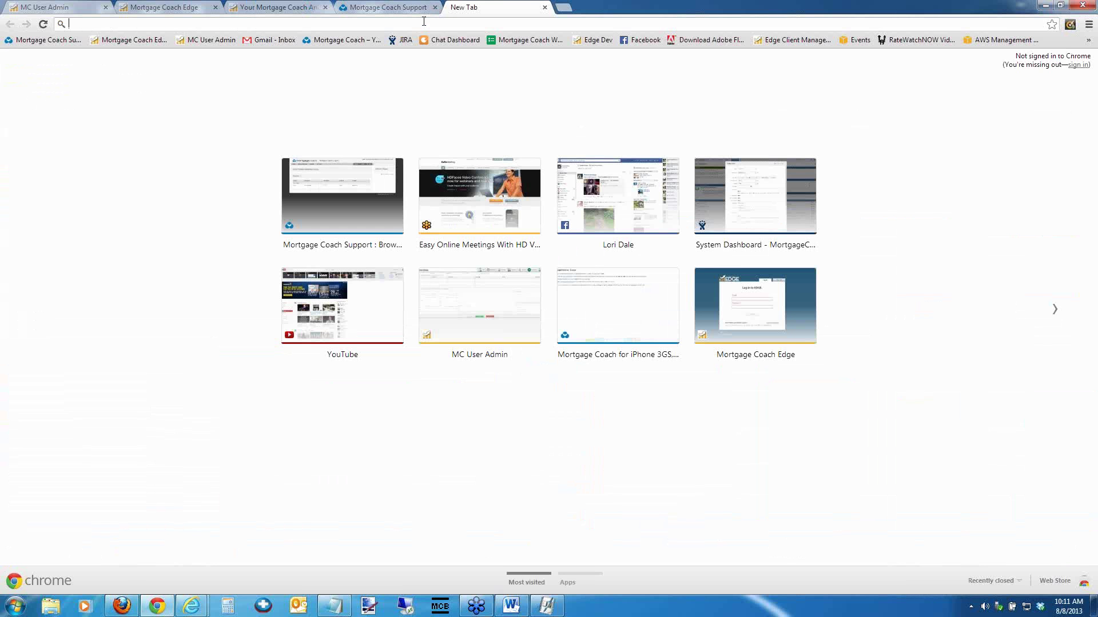
type("www.r")
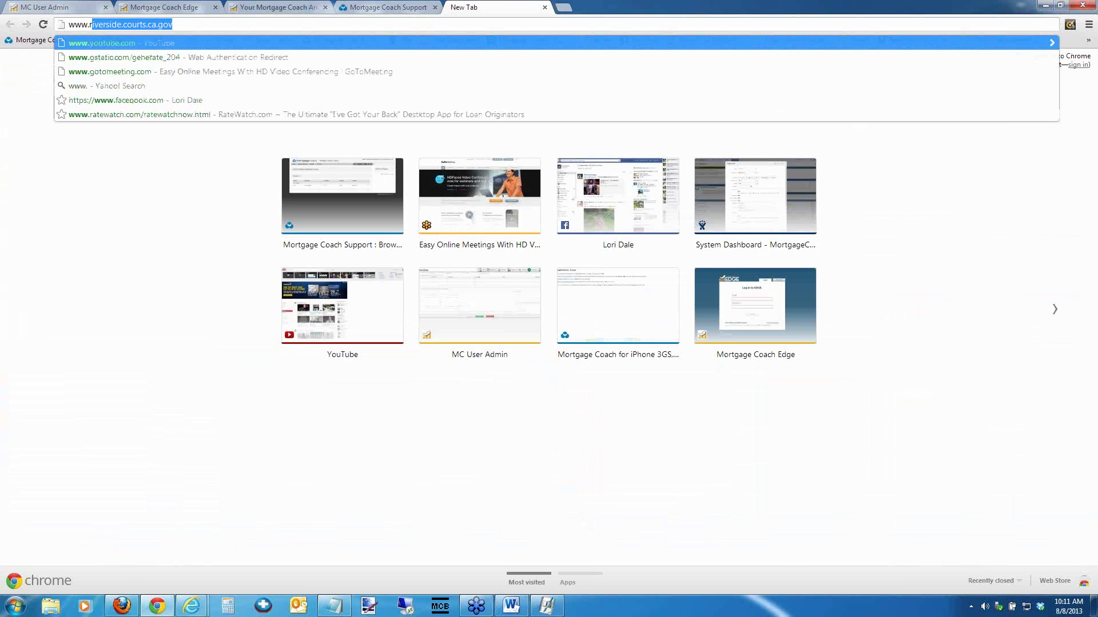
type("atewatch.com/")
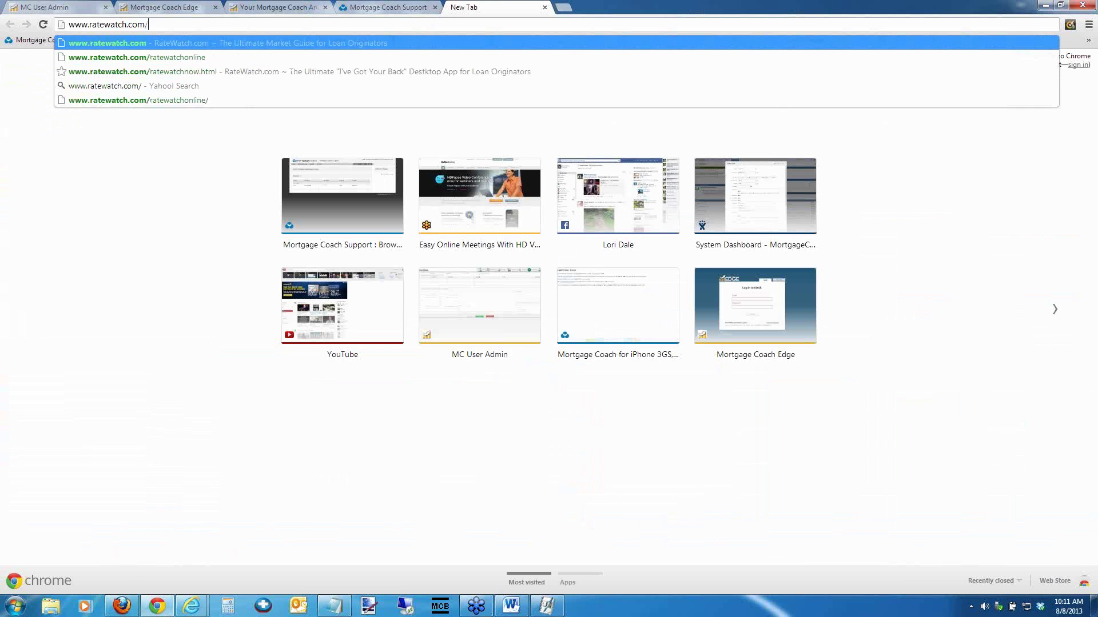
type("ratewatch")
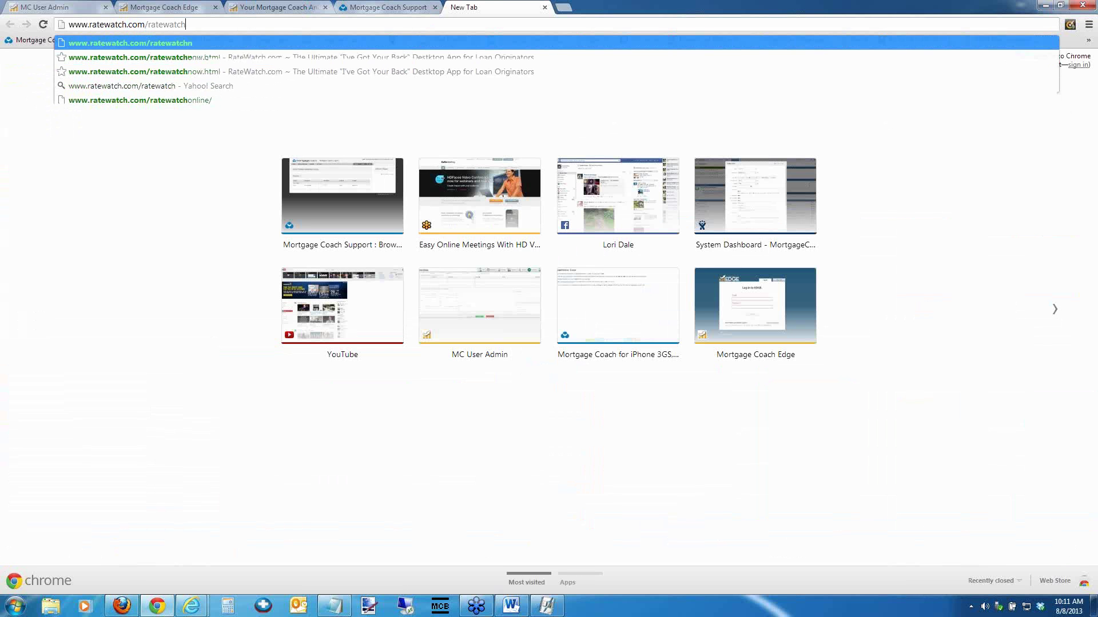
type("now.html")
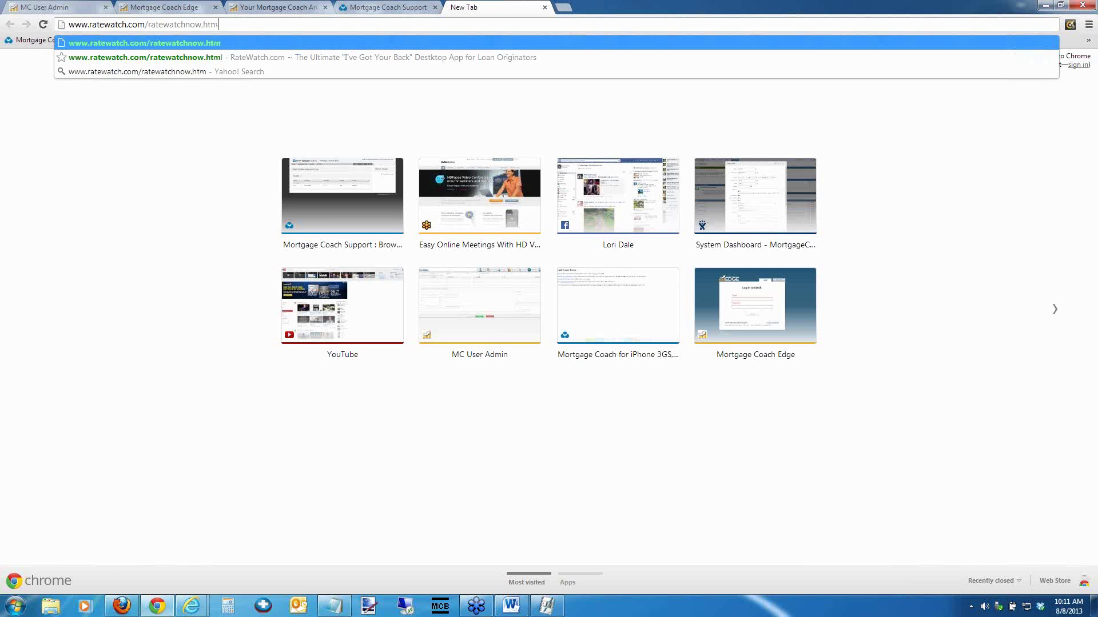
key("Return")
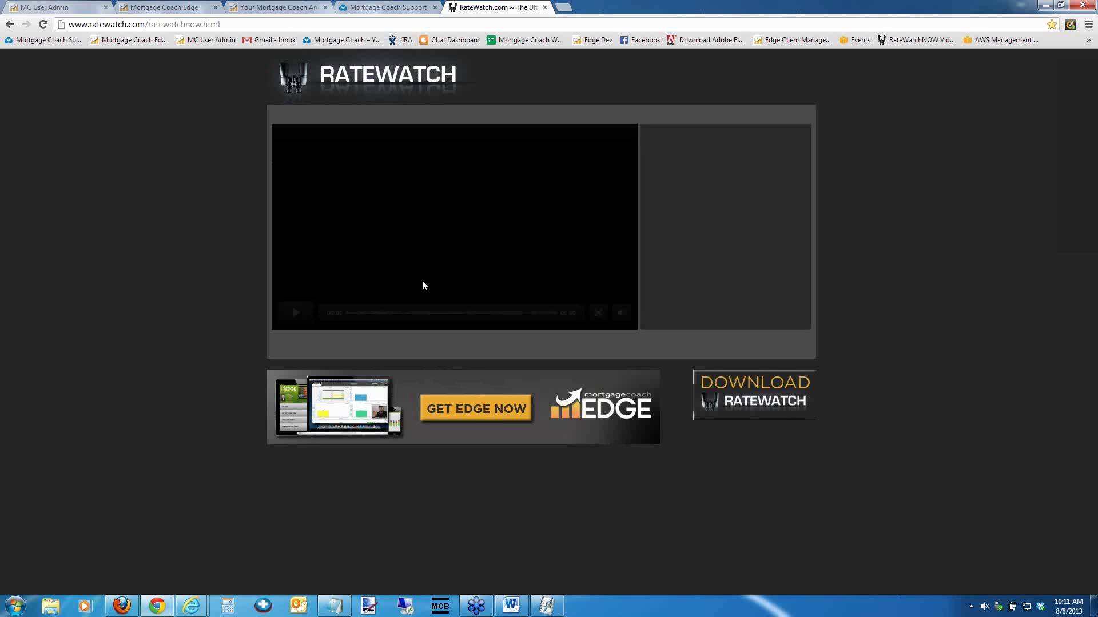
Briefly play and pause the August 7 2013 RateWatch video, then browse down the page
left_click(296, 312)
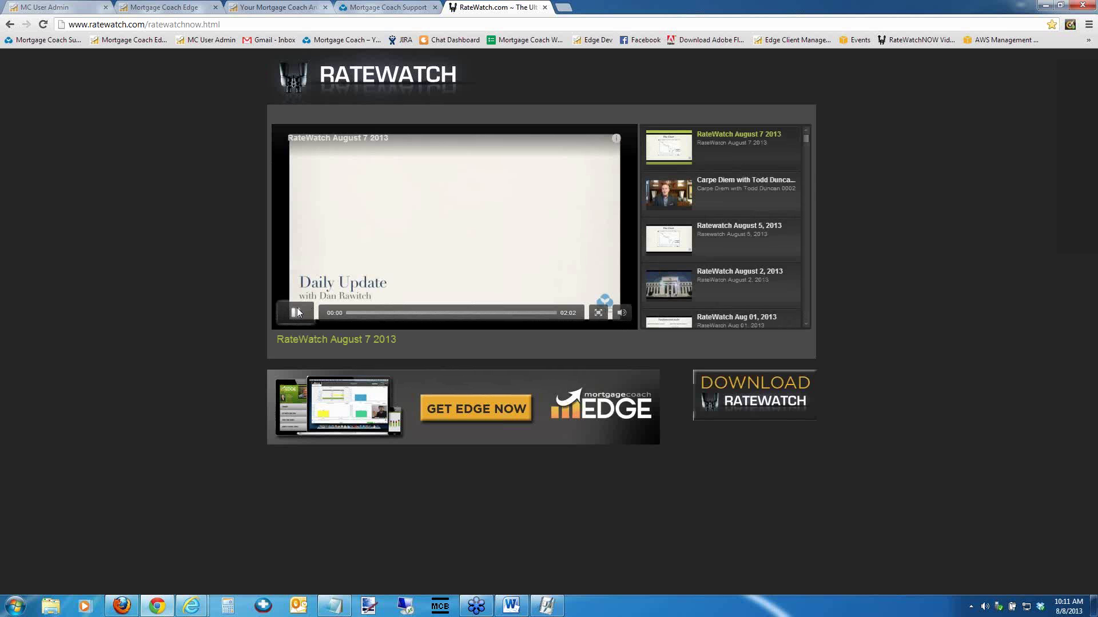
left_click(296, 313)
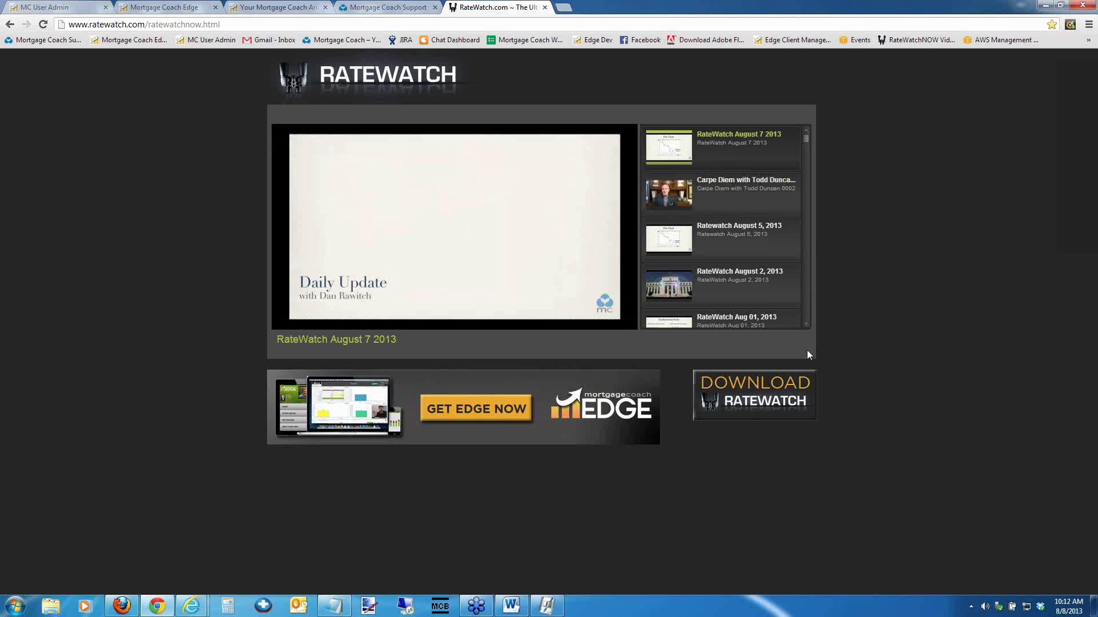
scroll(805, 324, "down", 3)
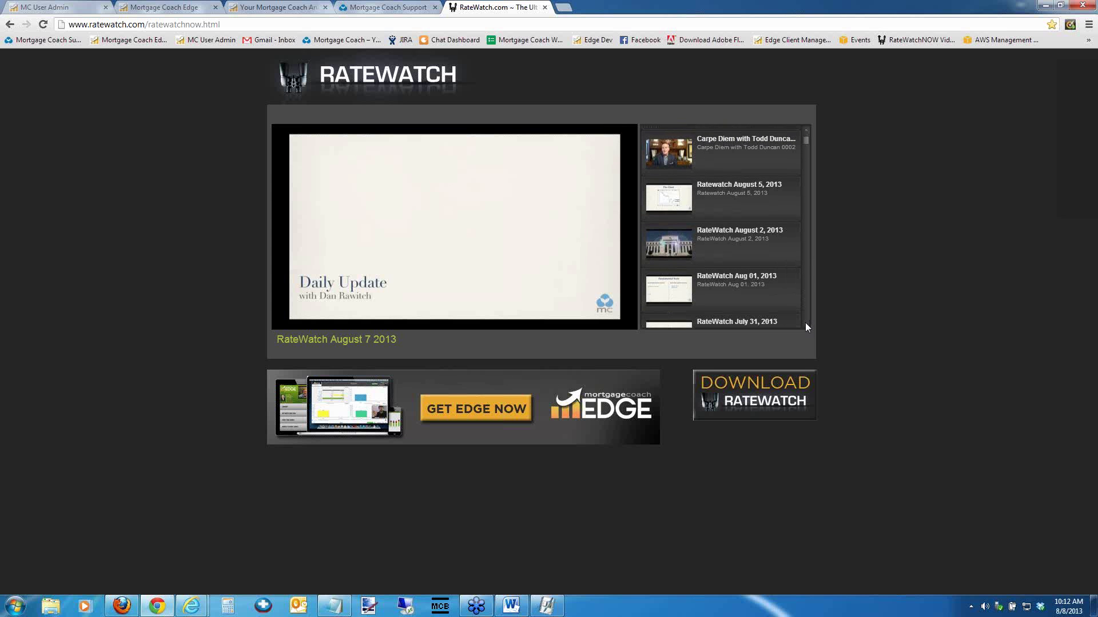
scroll(806, 326, "down", 8)
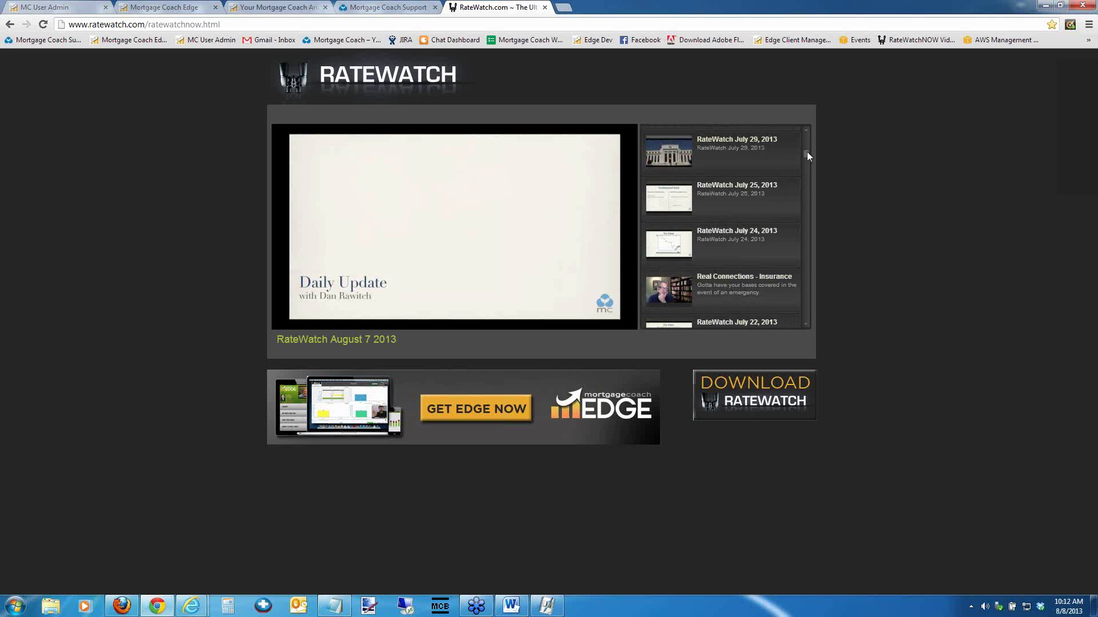
scroll(805, 188, "down", 8)
scroll(806, 217, "down", 10)
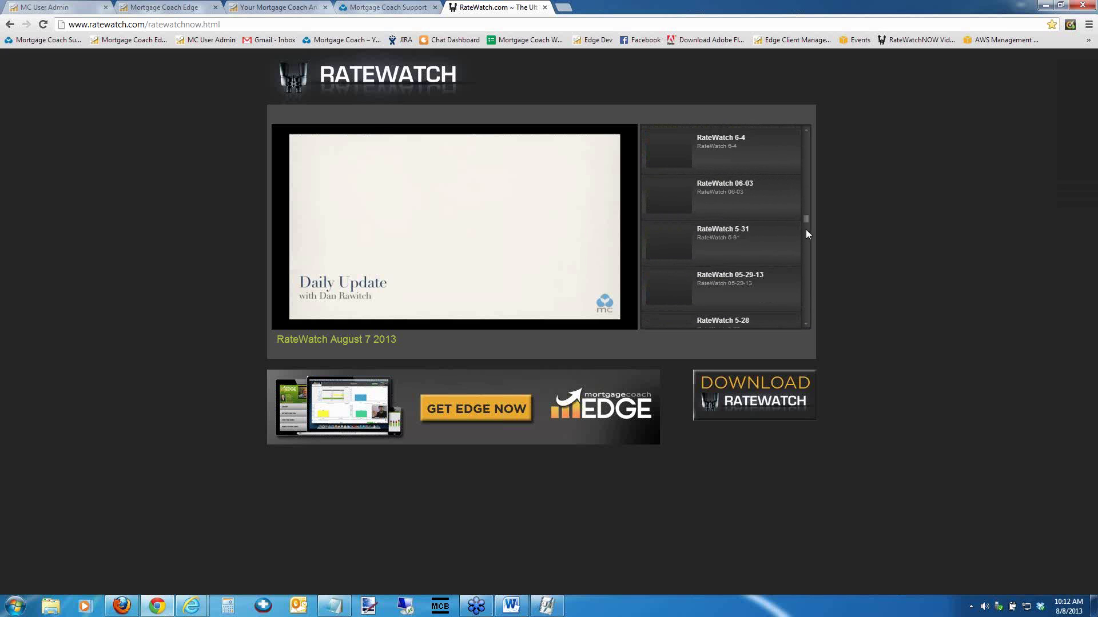
scroll(809, 297, "down", 5)
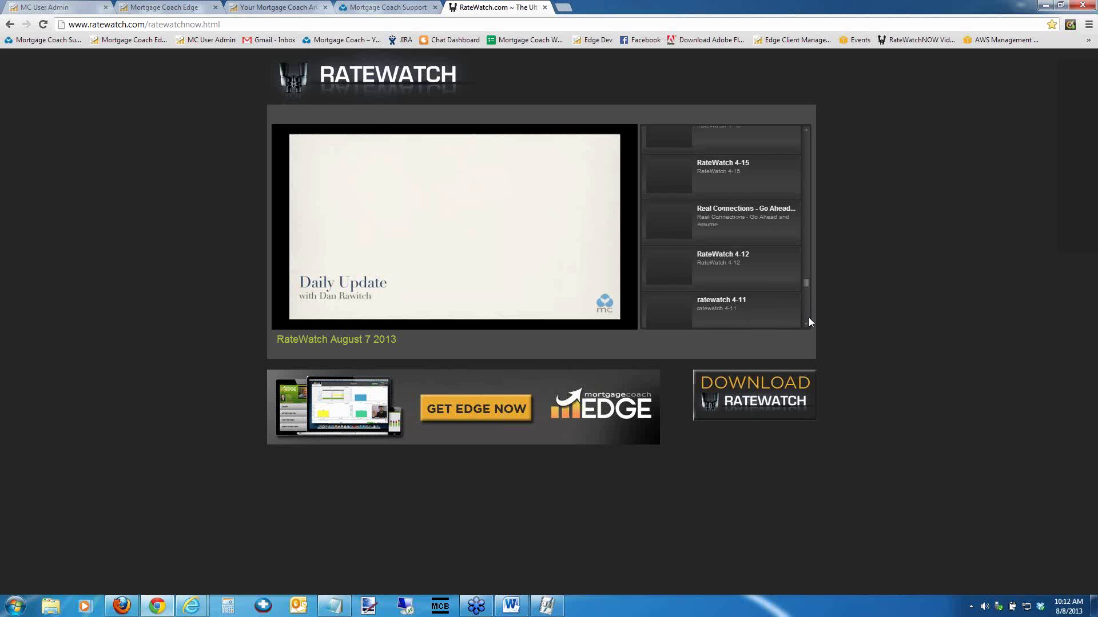
scroll(809, 318, "down", 5)
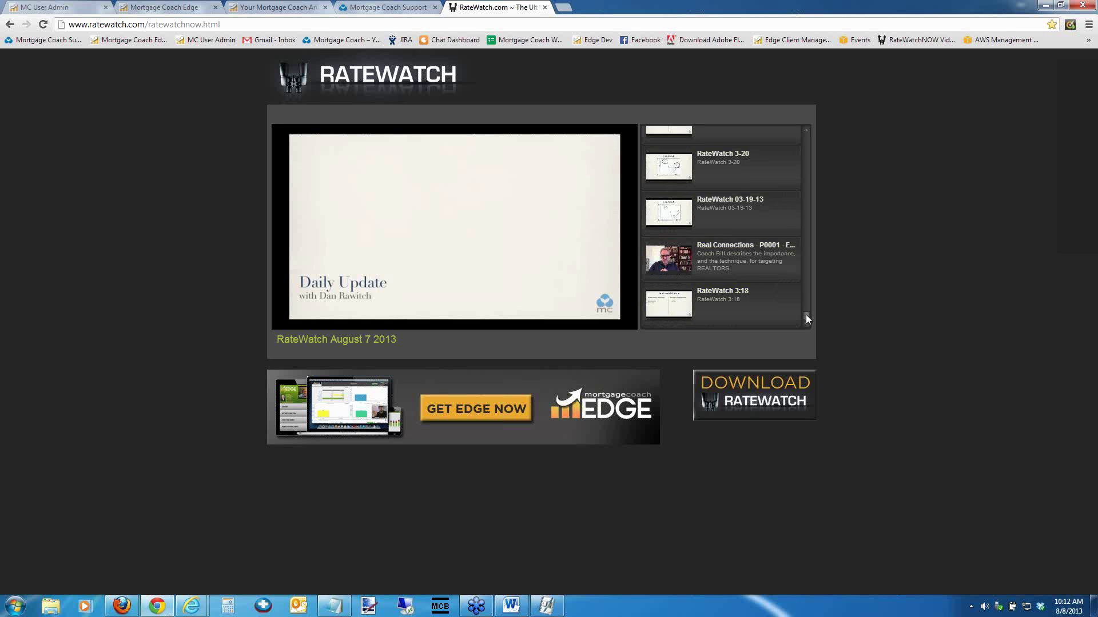
scroll(806, 281, "up", 1)
left_click_drag(807, 281, 807, 130)
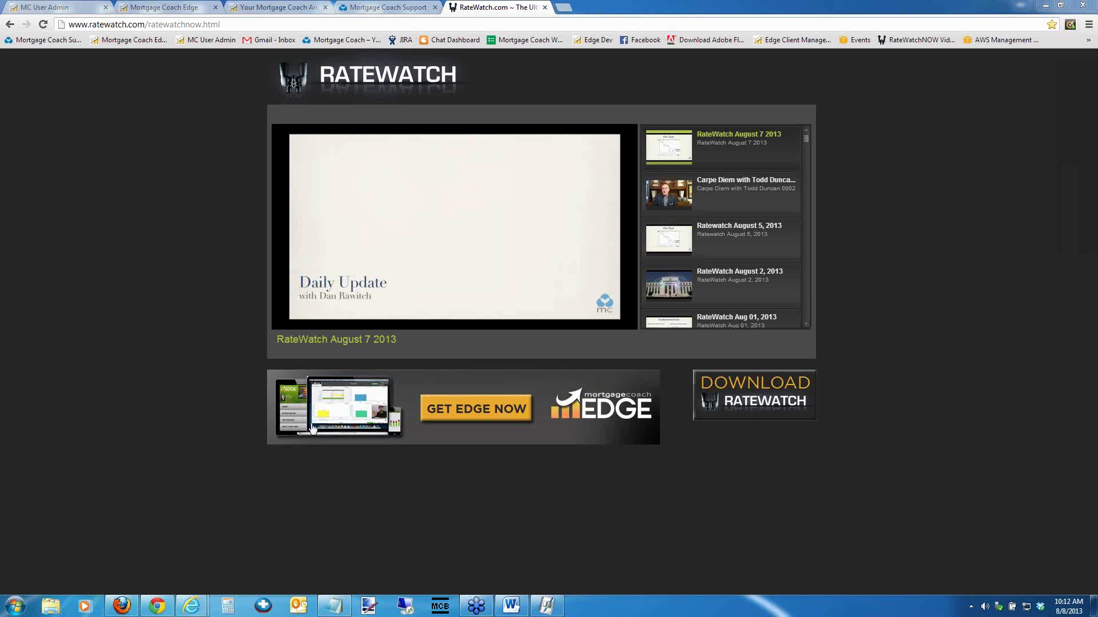
Switch via the Mortgage Coach Facebook page to the Coaching Call Archive in Internet Explorer
left_click(122, 610)
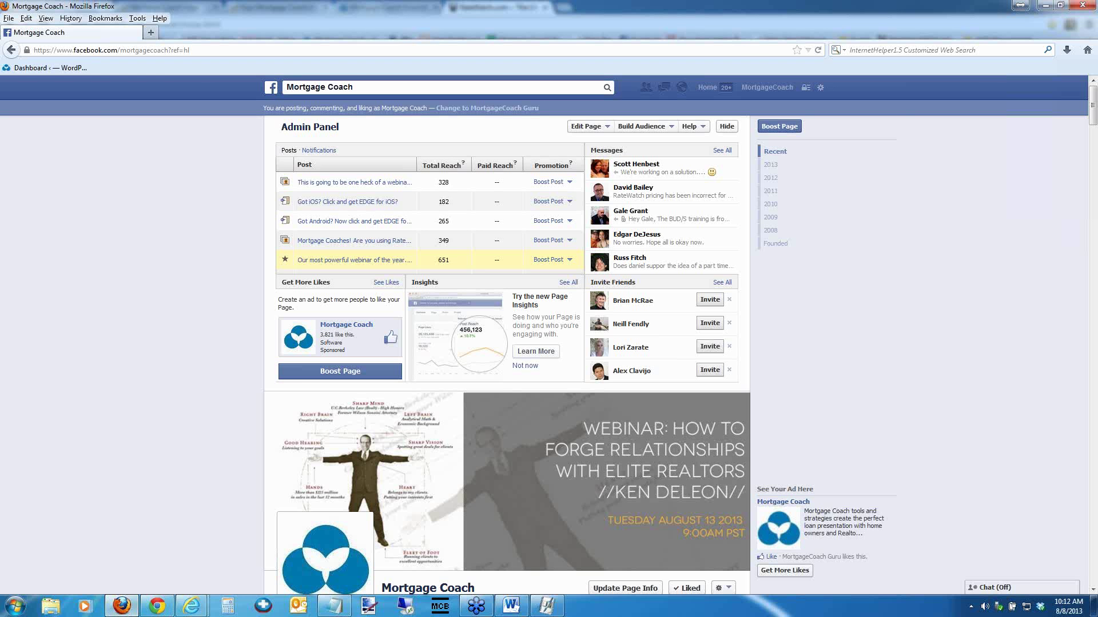
mouse_move(194, 607)
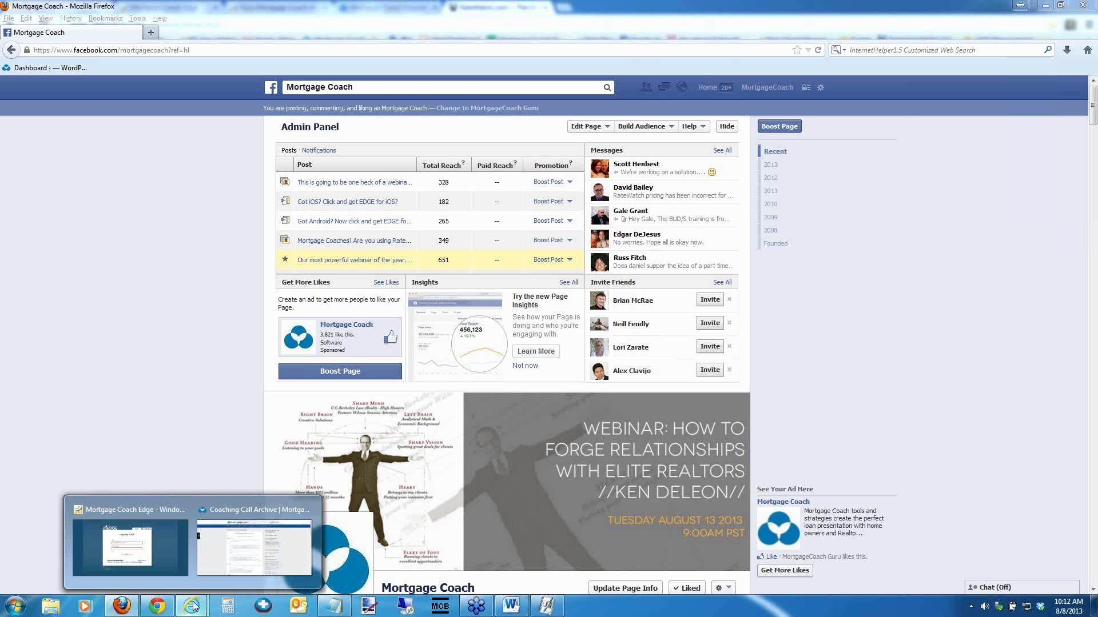
left_click(223, 568)
mouse_move(455, 123)
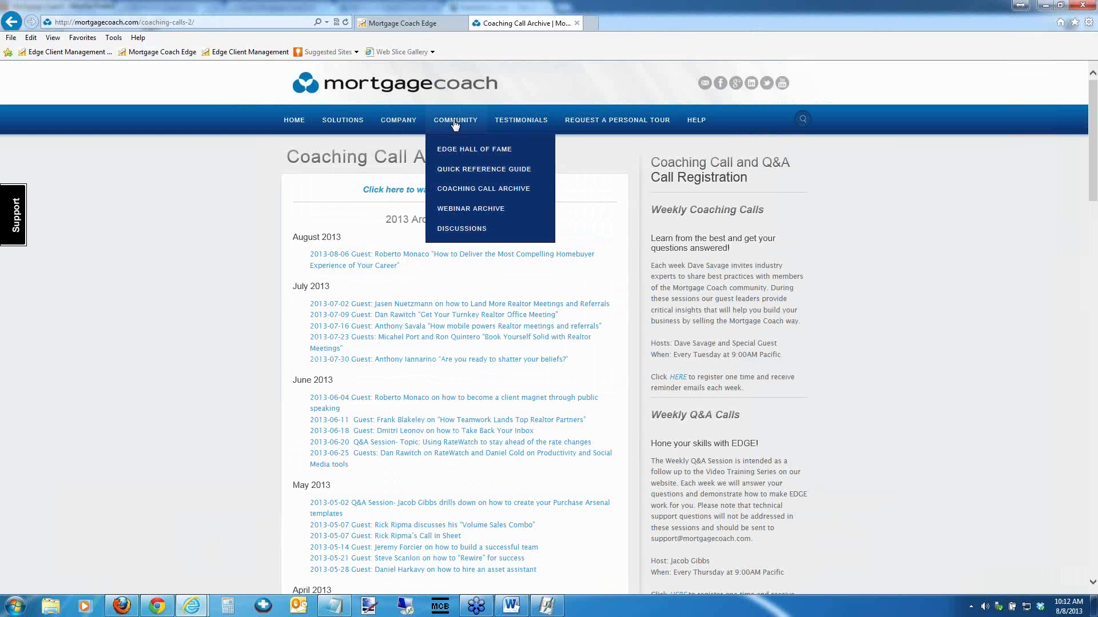